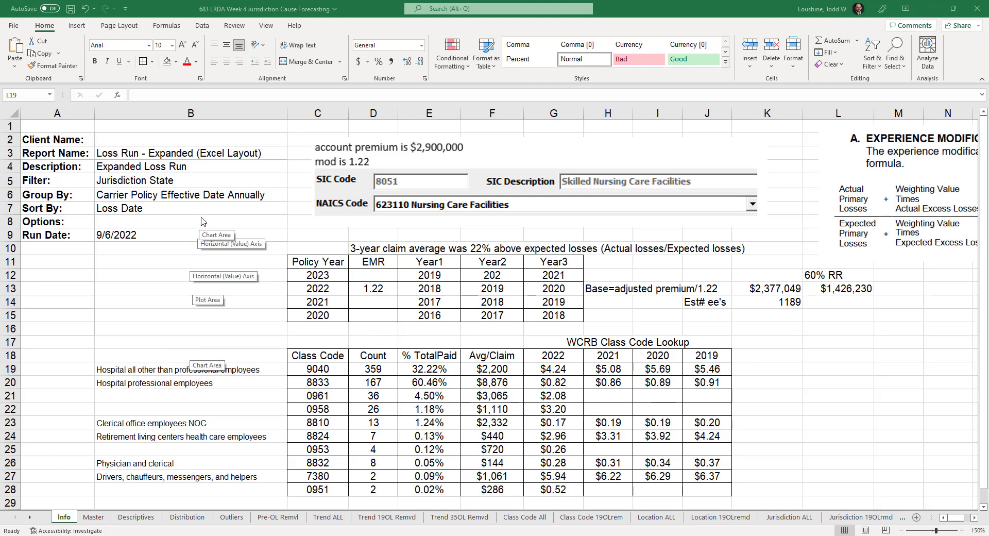
Inspect the formula behind the adjusted premium base in cell K13 of the Info sheet.
left_click(836, 364)
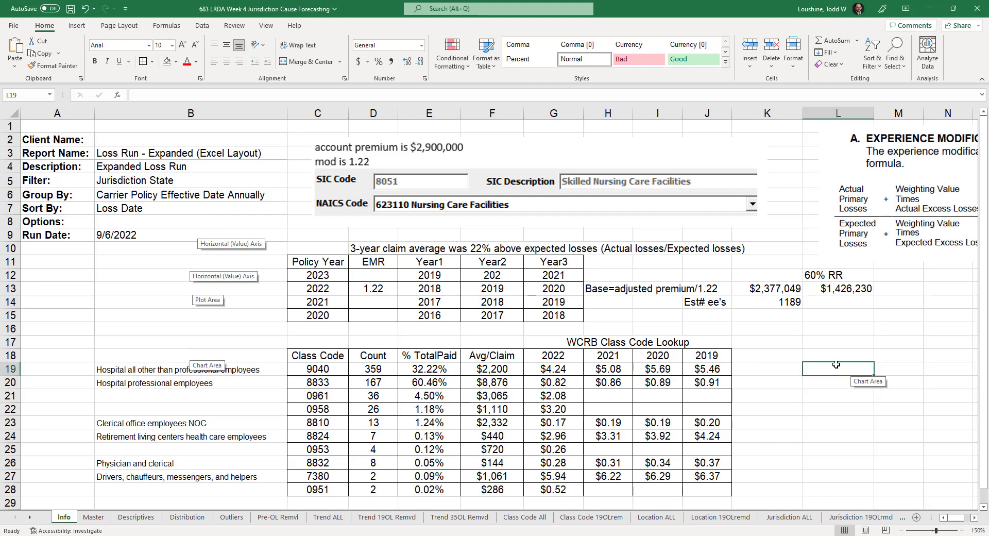
left_click(806, 386)
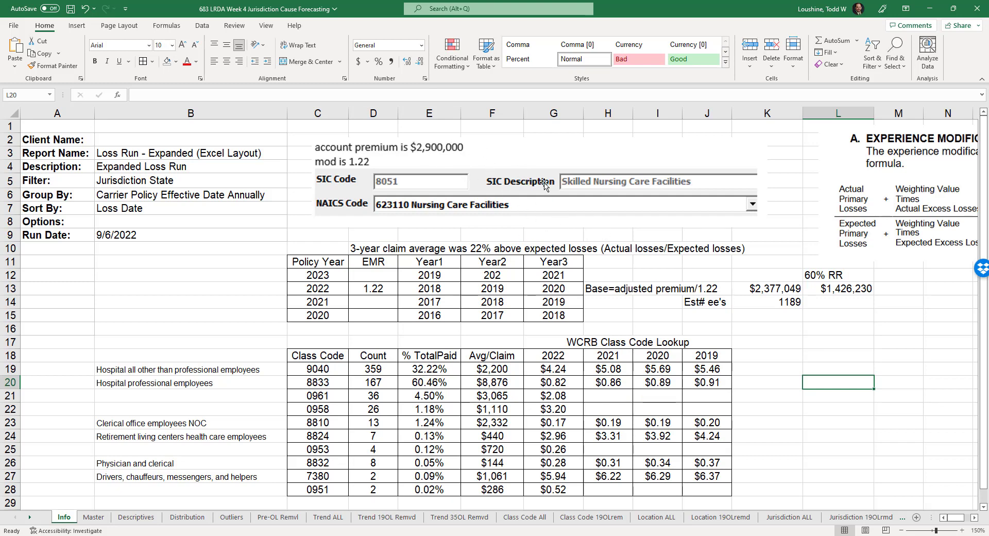
left_click(769, 288)
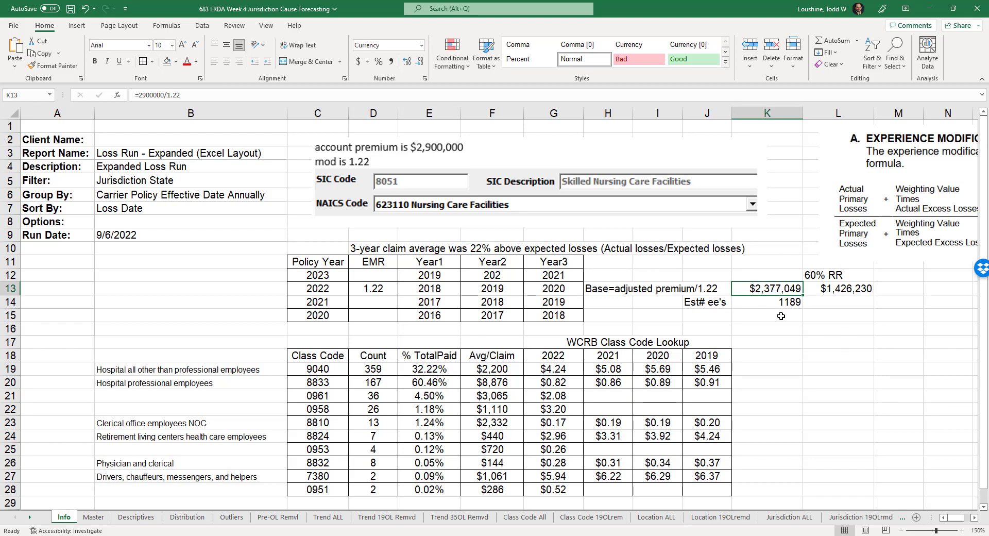
Centre the 60% RR label and the amount below it in cells L12:L13 horizontally.
scroll(781, 315, "down", 2)
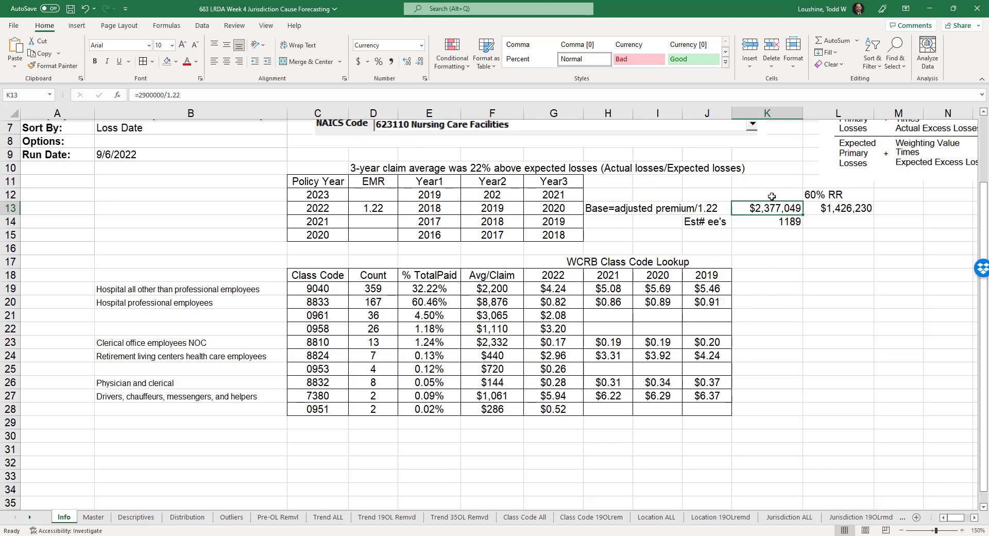
left_click_drag(853, 196, 854, 209)
left_click(226, 62)
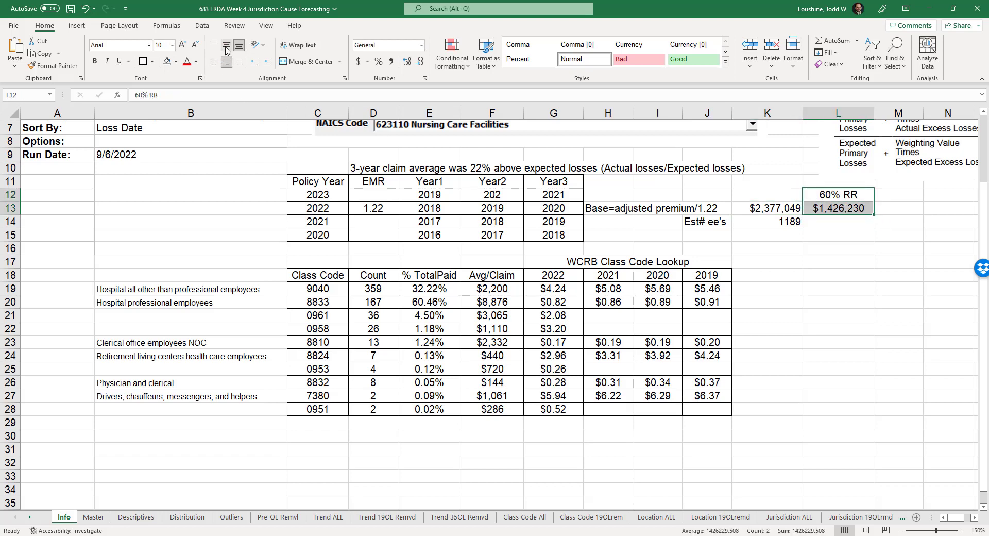
left_click(858, 287)
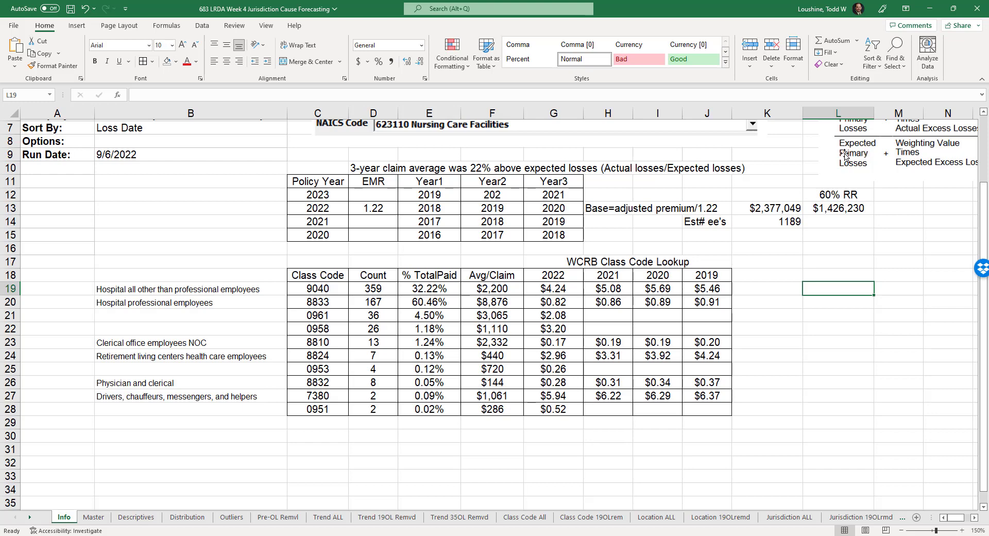
Examine the experience modification formula, the adjusted premium and 60% RR formulas, and the policy year table on the Info sheet.
scroll(827, 326, "up", 2)
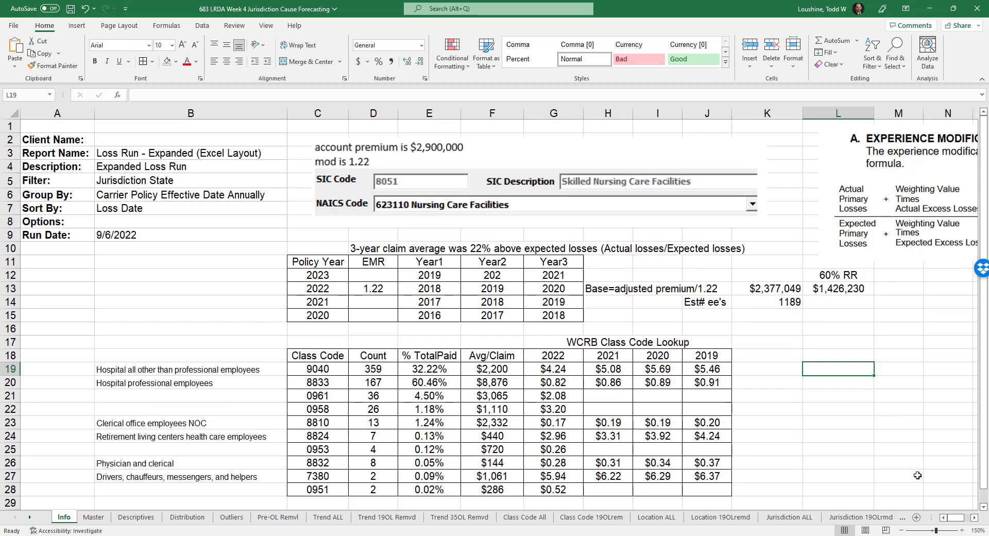
left_click(974, 517)
left_click(974, 517)
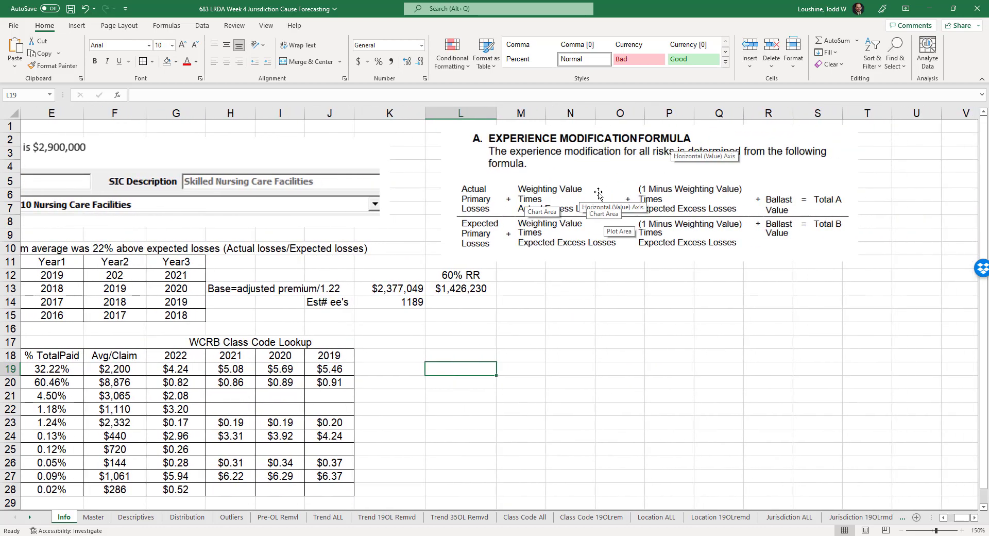
left_click(707, 312)
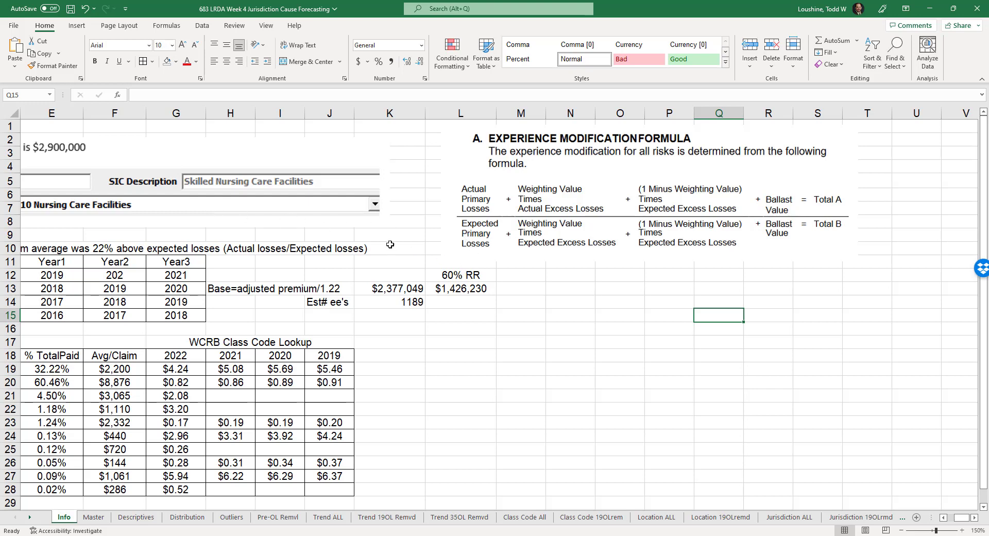
left_click(396, 289)
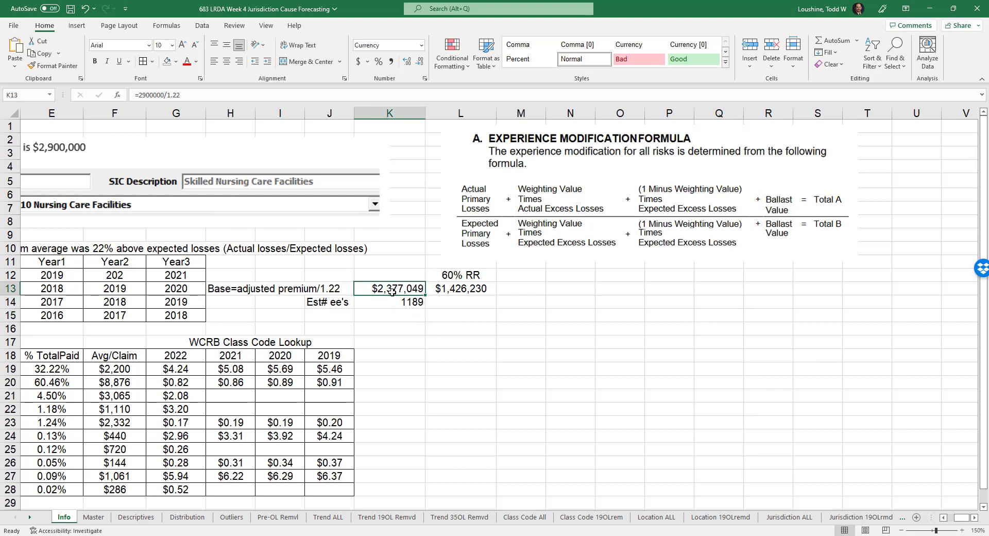
left_click(474, 289)
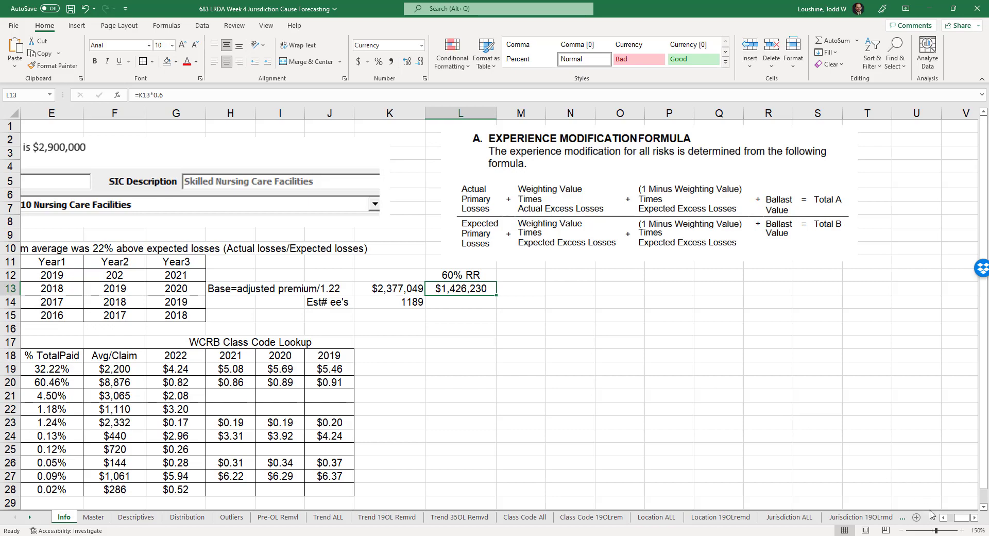
left_click(944, 518)
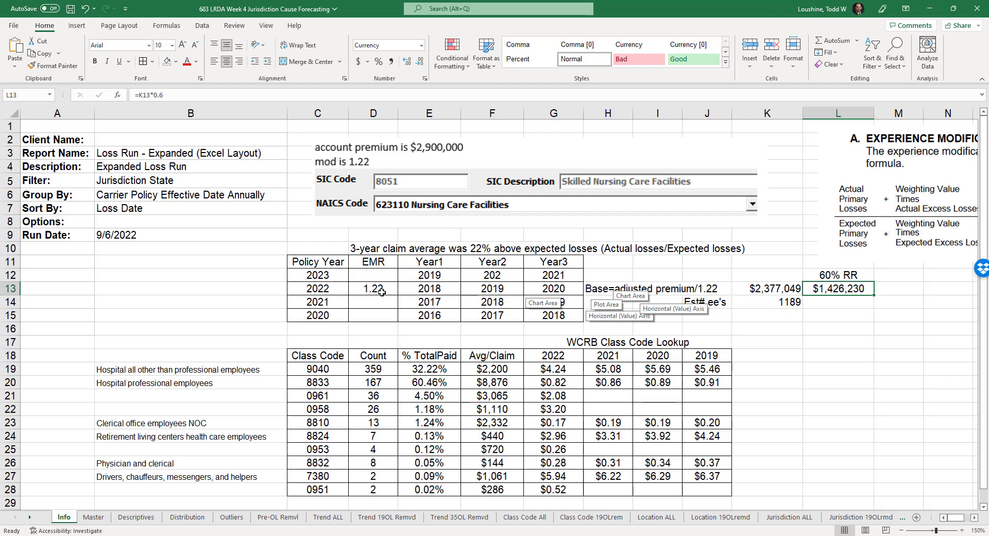
left_click(334, 275)
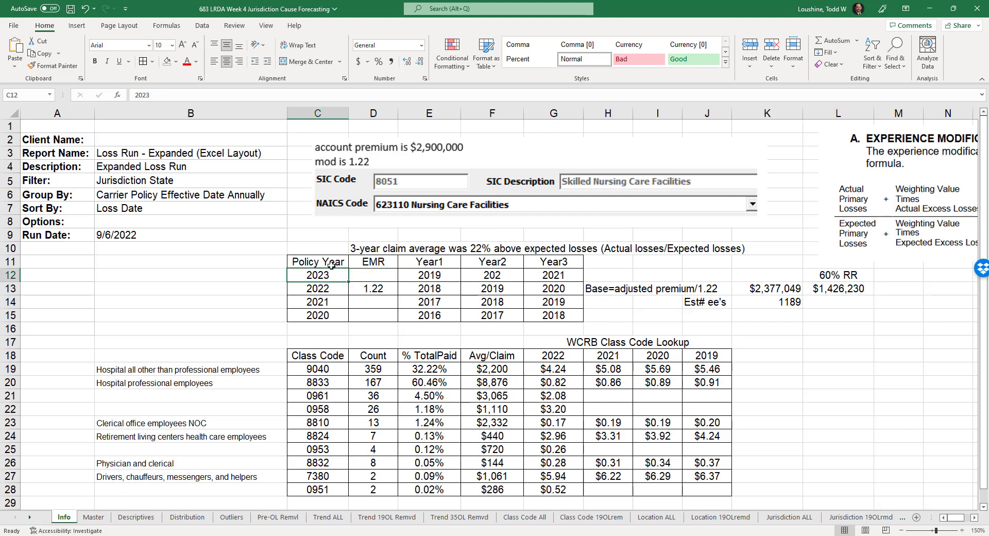
left_click(332, 264)
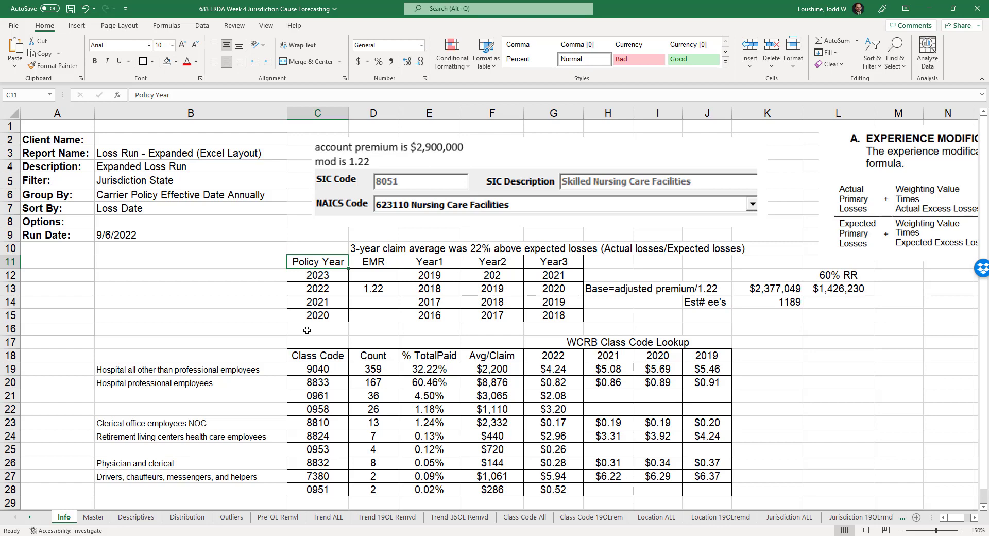
Review the Master sheet's columns from Loss Date through Jurisdiction State, including report lag, hire date, age and length of service.
left_click(95, 517)
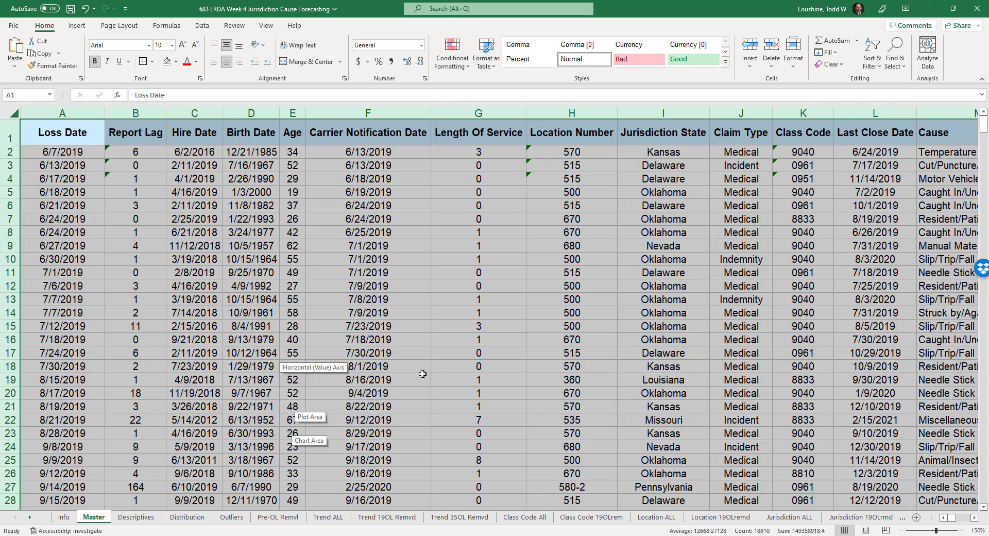
left_click(417, 355)
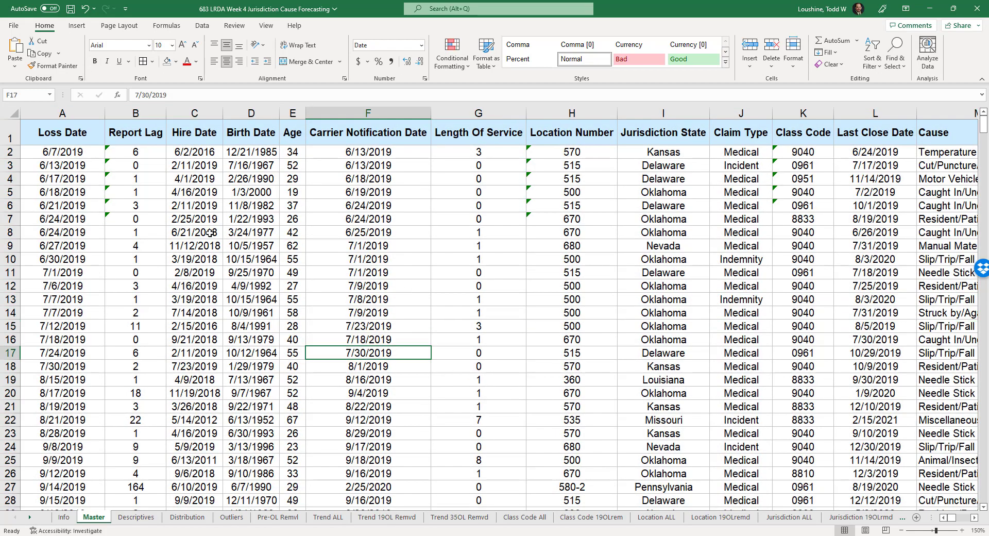
left_click(73, 130)
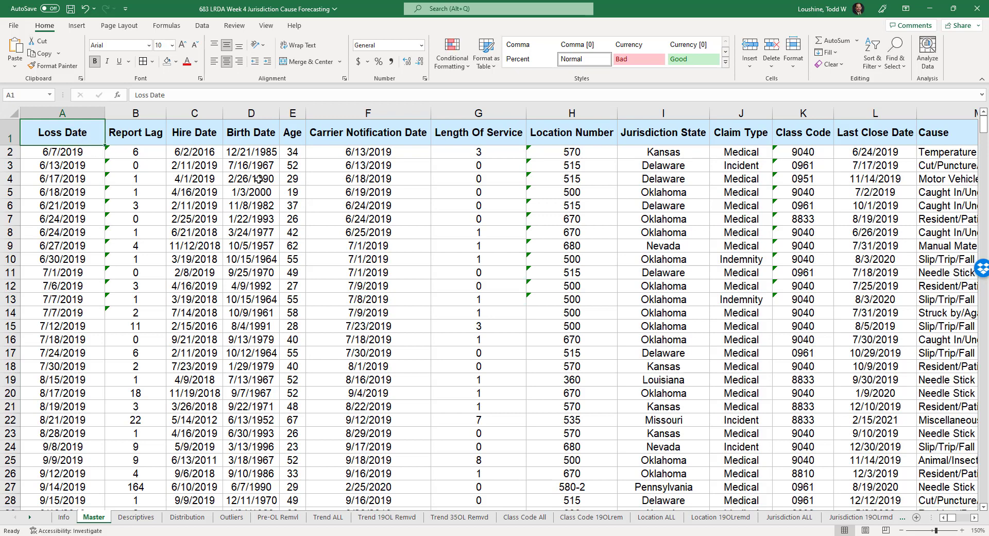
left_click(85, 157)
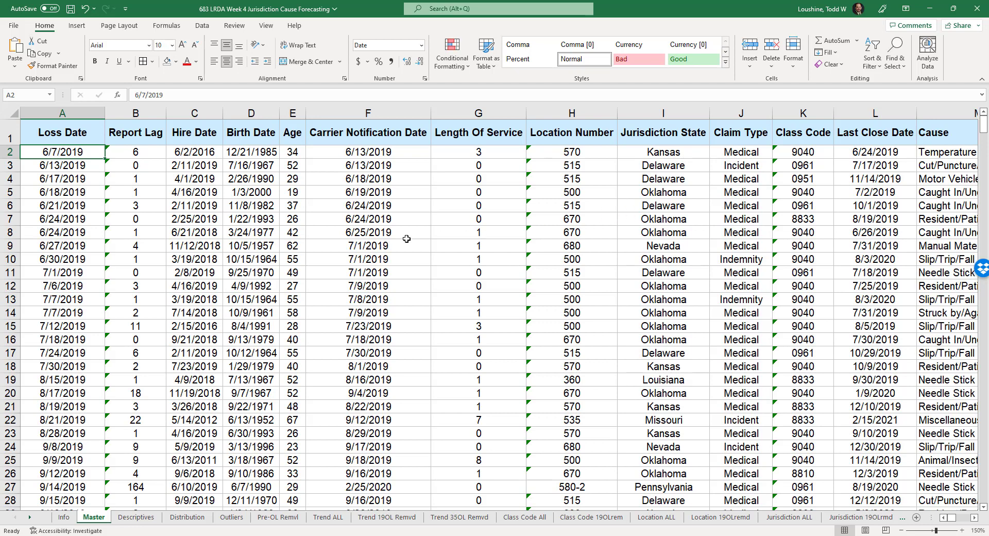
left_click(148, 135)
left_click(189, 130)
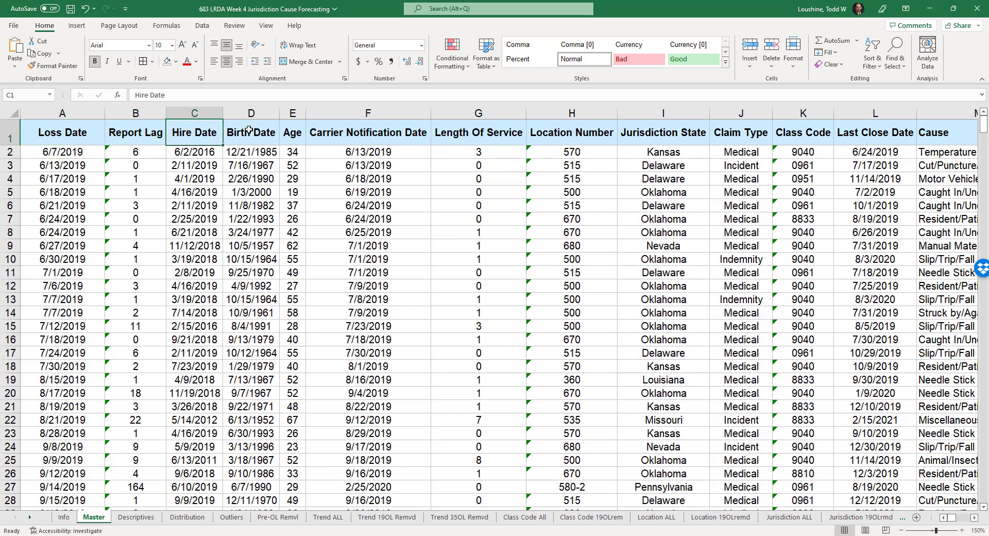
left_click(249, 129)
left_click(157, 133)
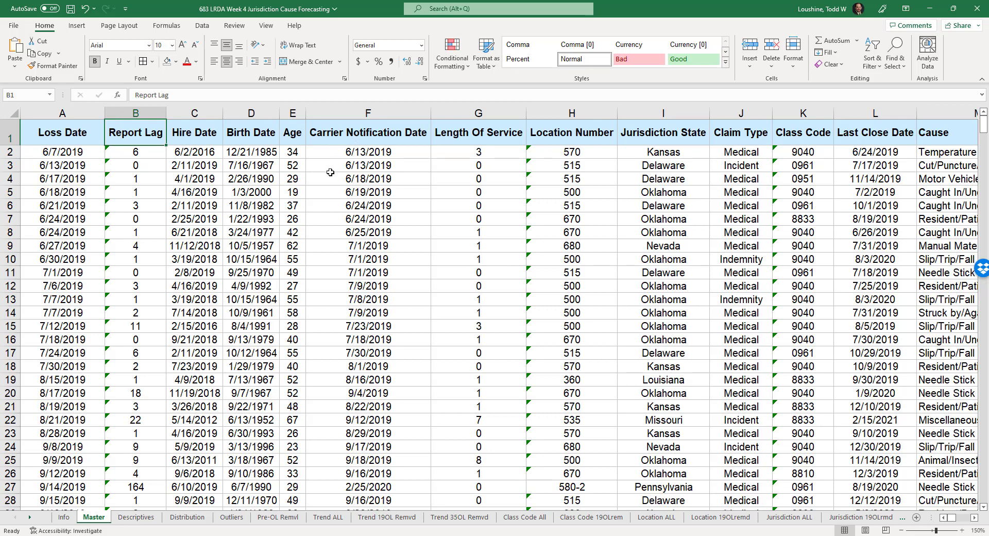
left_click(294, 135)
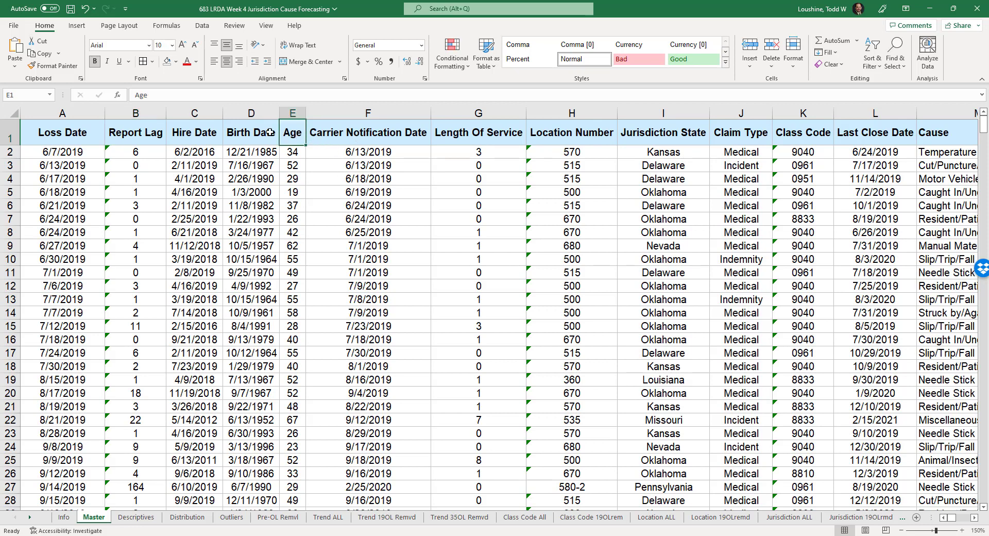
left_click(496, 139)
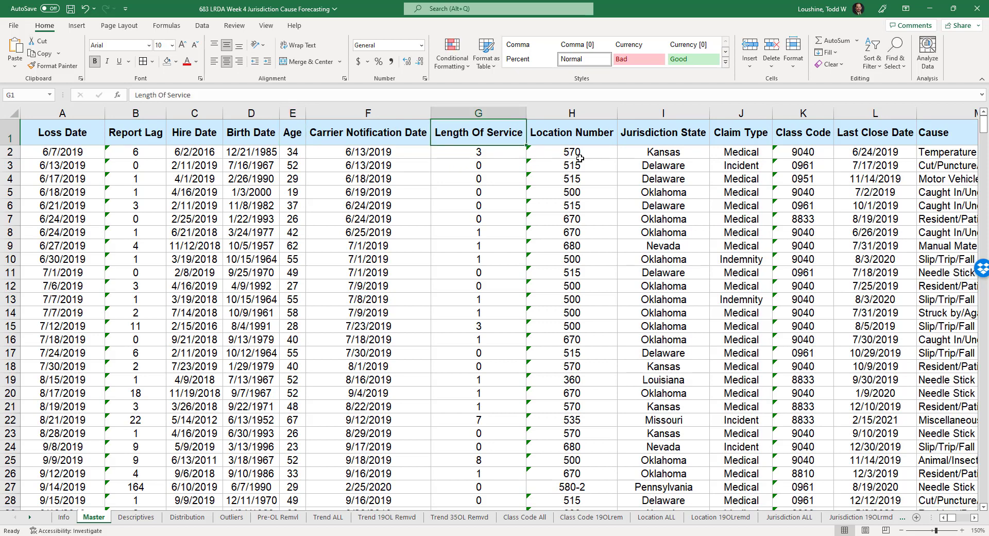
left_click(596, 133)
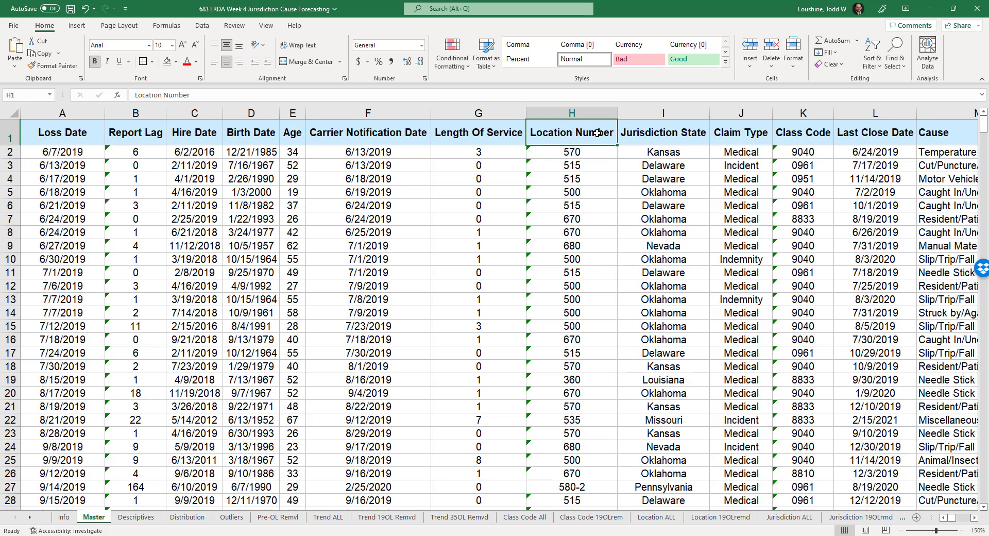
left_click(674, 132)
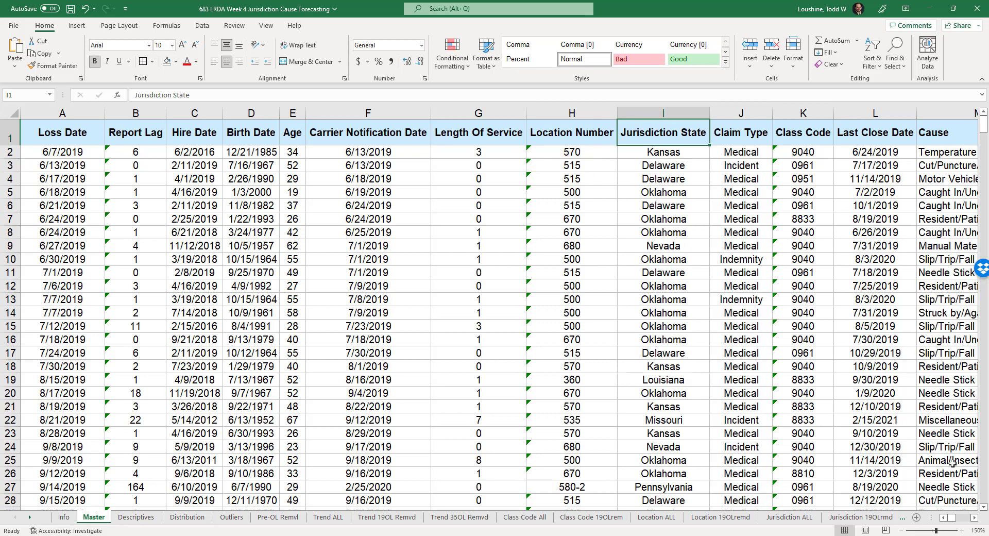
Examine the Claim Type column on the Master sheet, looking at a Medical, an Incident and an Indemnity entry.
left_click(974, 518)
left_click(975, 518)
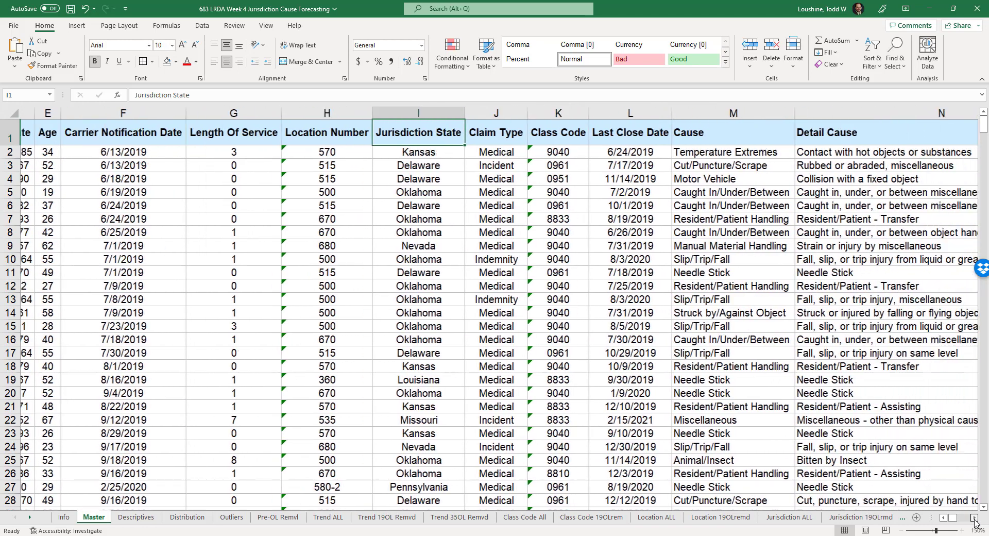
left_click(974, 517)
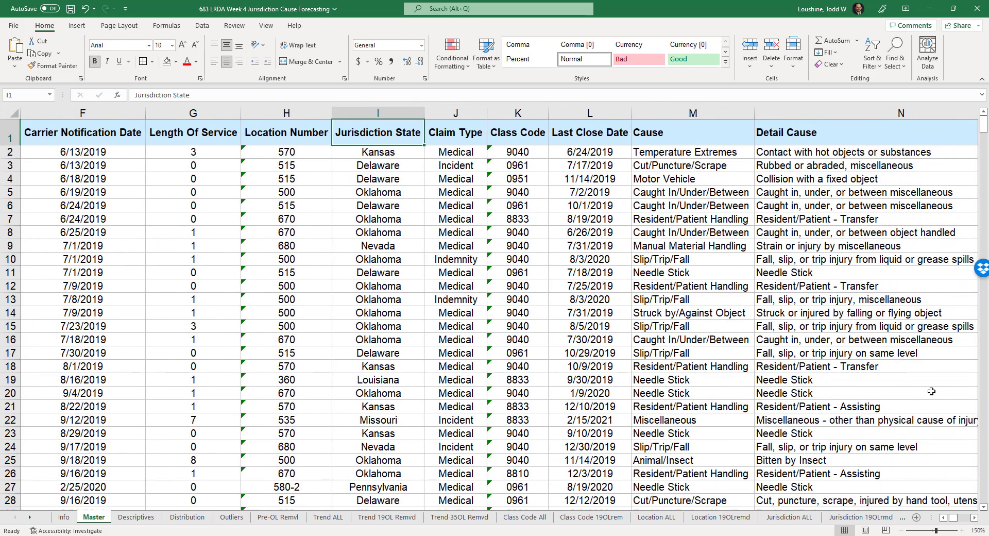
key("Right")
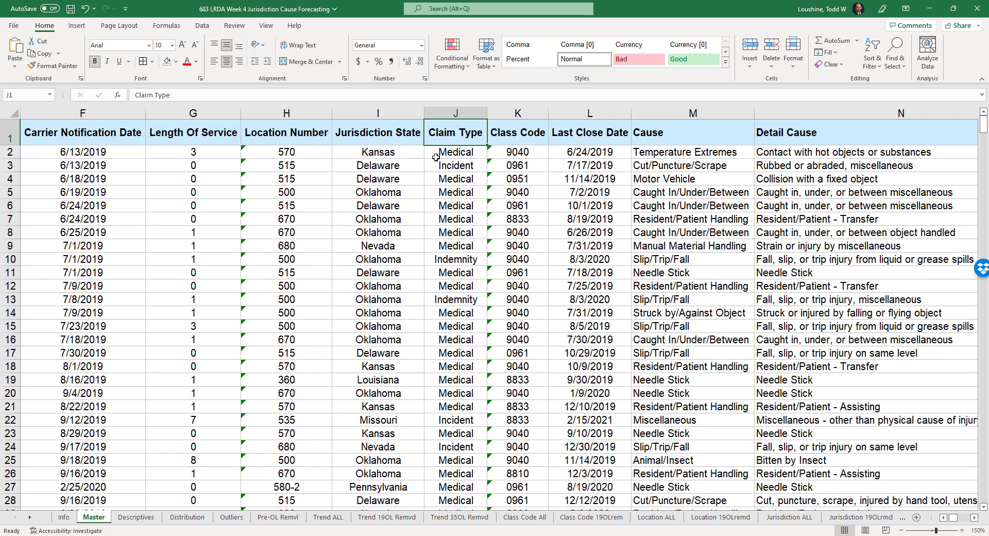
left_click(465, 153)
left_click(468, 167)
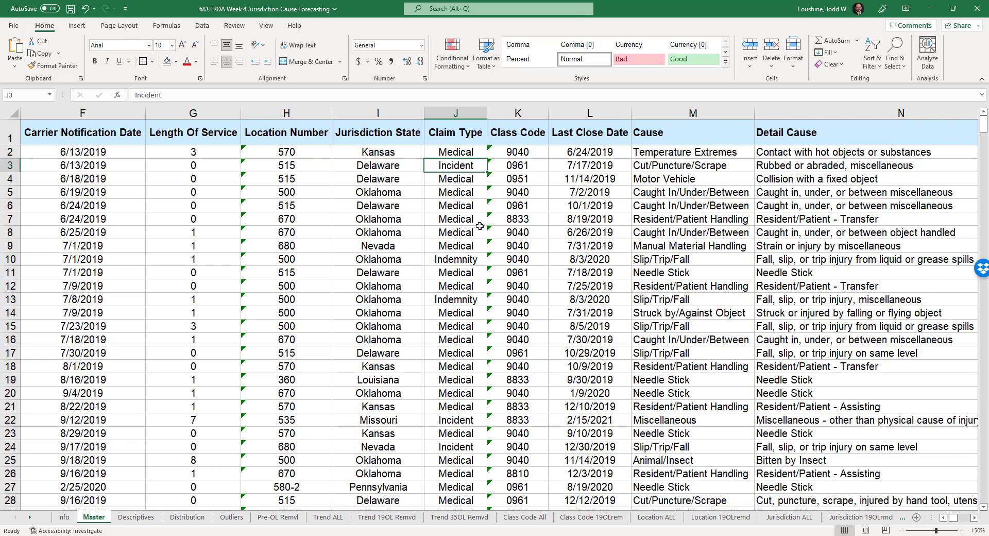
left_click(475, 257)
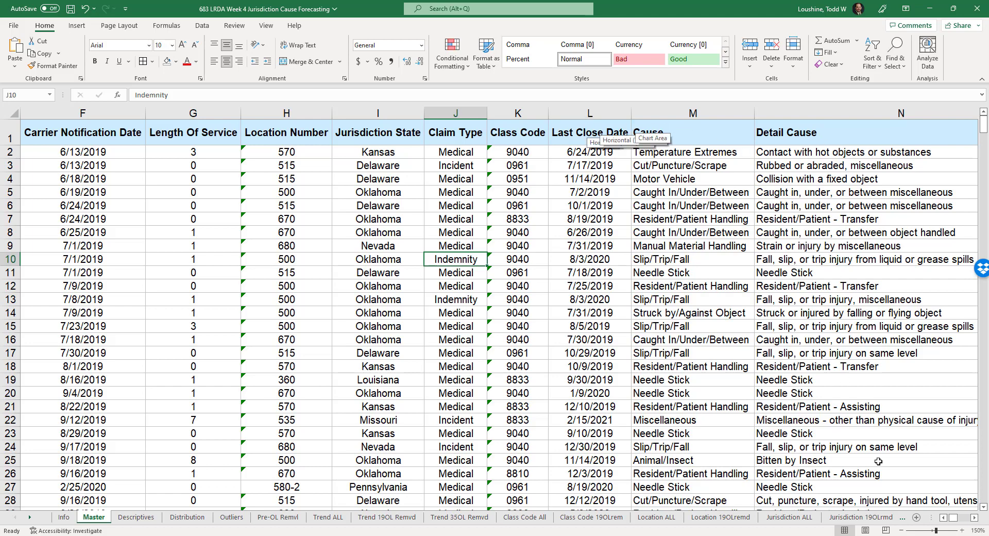
Narrow the Detail Cause column on the Master sheet, keeping it wide enough for most of its entries.
left_click(975, 517)
left_click(975, 518)
left_click_drag(975, 518, 975, 518)
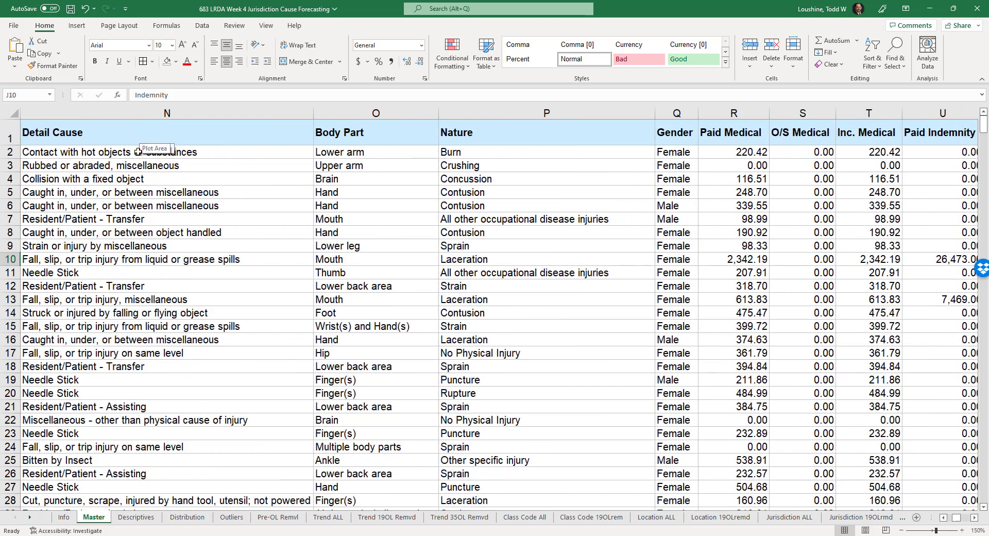
left_click_drag(314, 111, 265, 111)
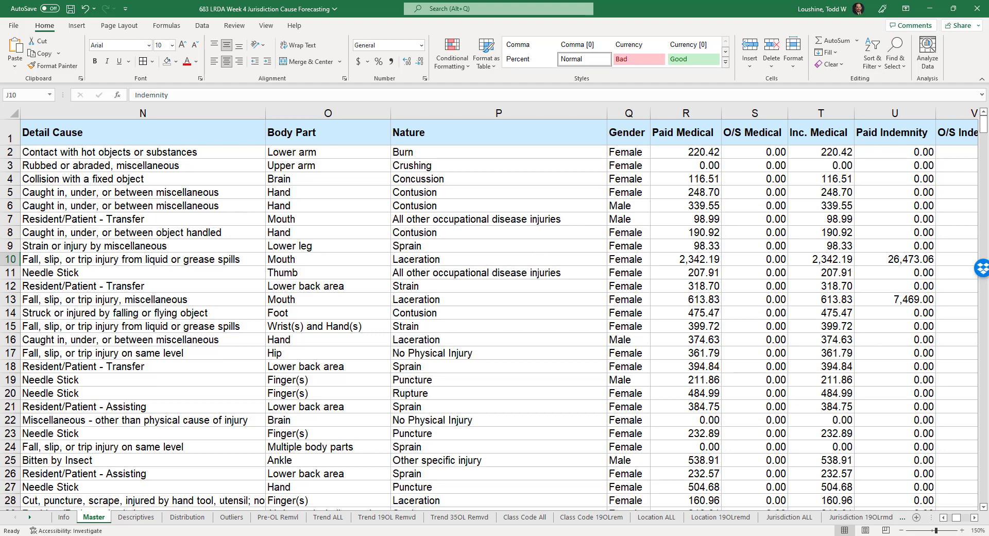
Review the Master sheet's medical, indemnity, legal/expense and total cost columns through to Loss Description.
left_click(974, 518)
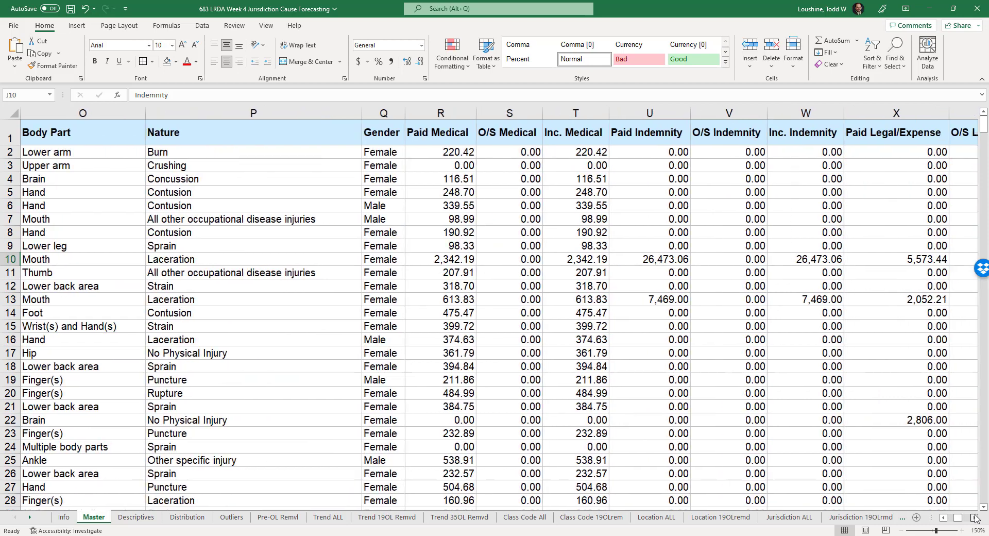
scroll(653, 295, "right", 3)
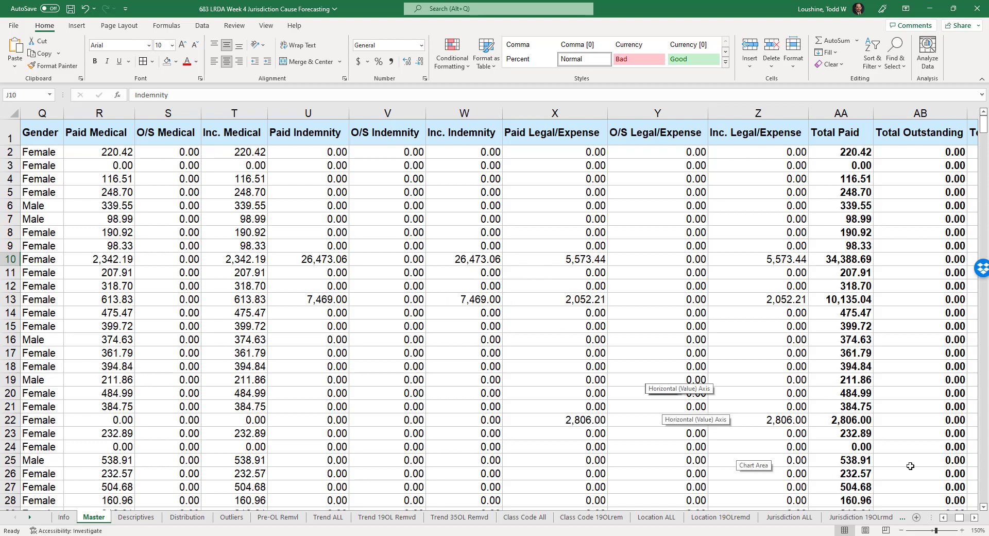
left_click(974, 517)
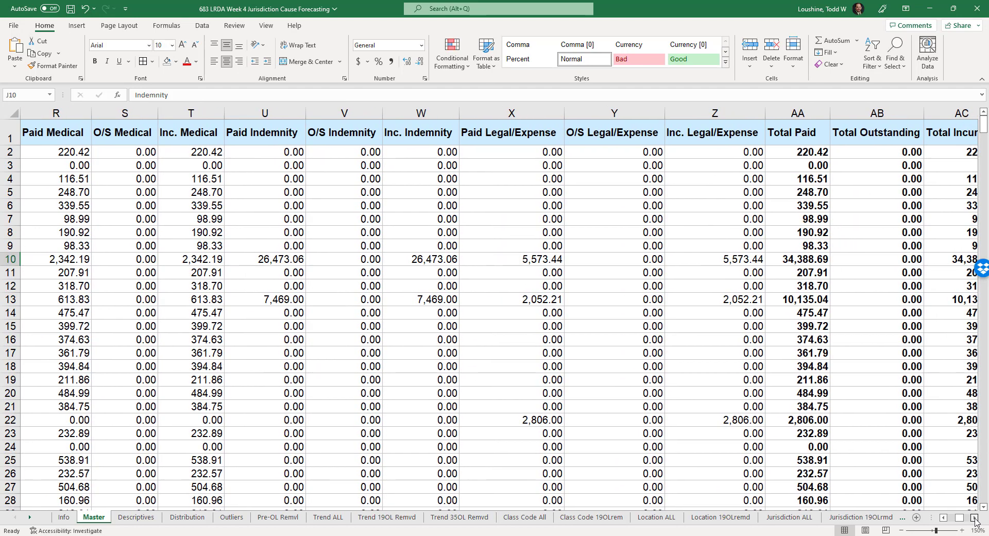
left_click(975, 519)
left_click(974, 519)
left_click(974, 519)
left_click(975, 519)
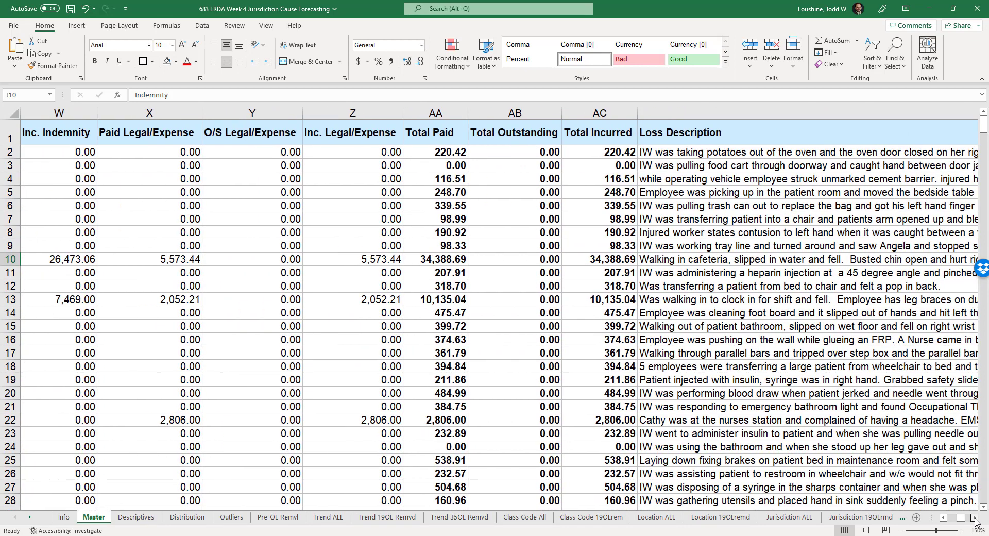
Select the whole Loss Description column on the Master sheet to review the claim narratives.
left_click(974, 518)
left_click(974, 519)
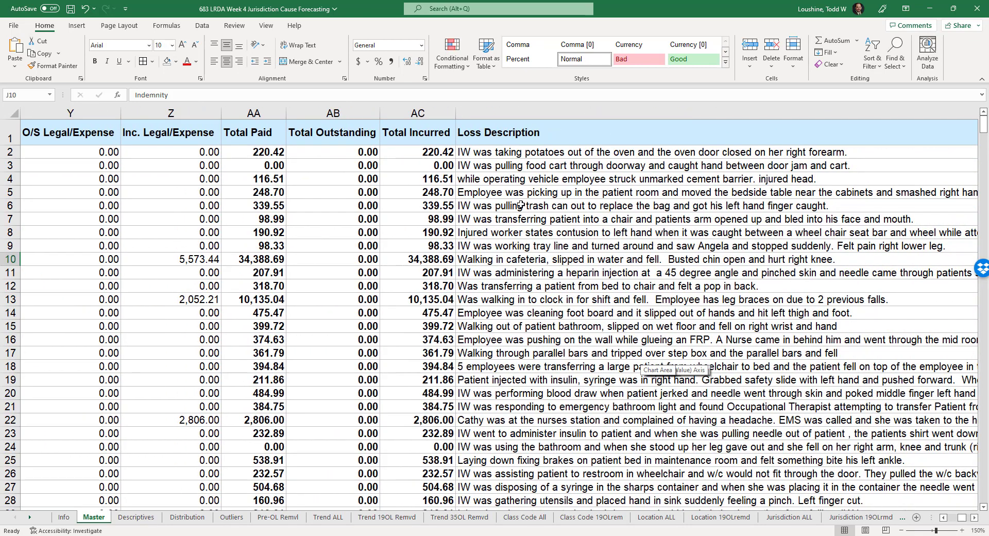
left_click(510, 114)
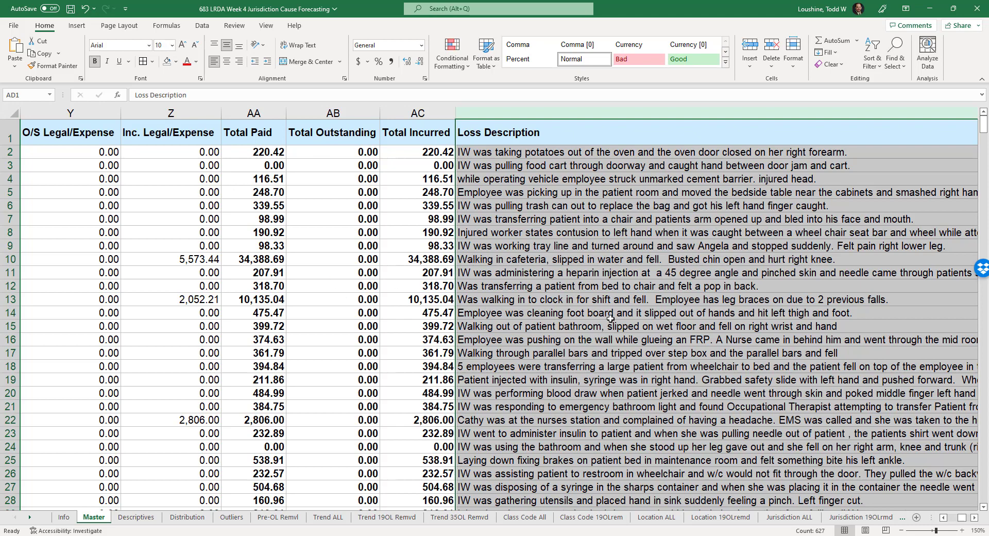
Add borders around all cells of the Incident, Medical and Indemnity breakdown in K636:M638 on the Descriptives sheet.
left_click(149, 520)
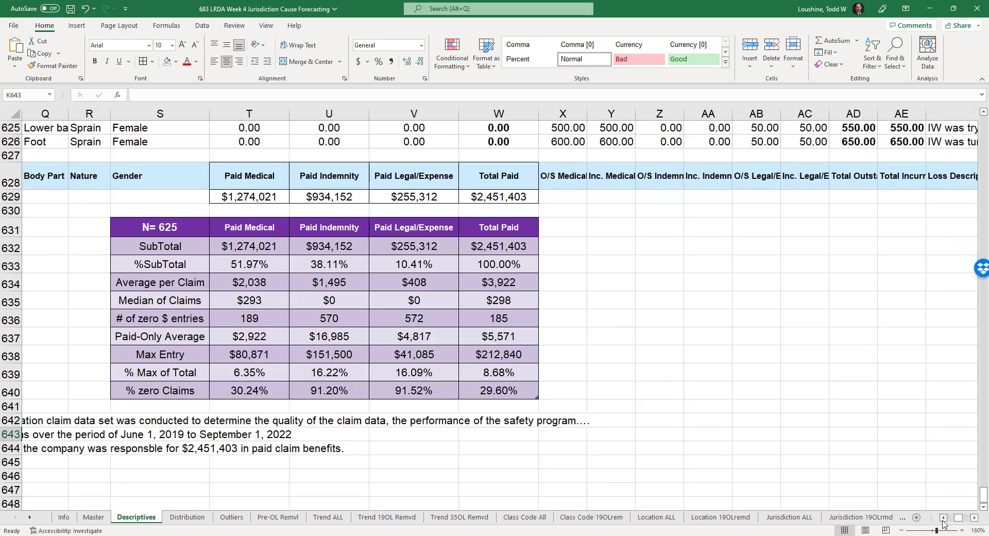
scroll(943, 521, "left", 5)
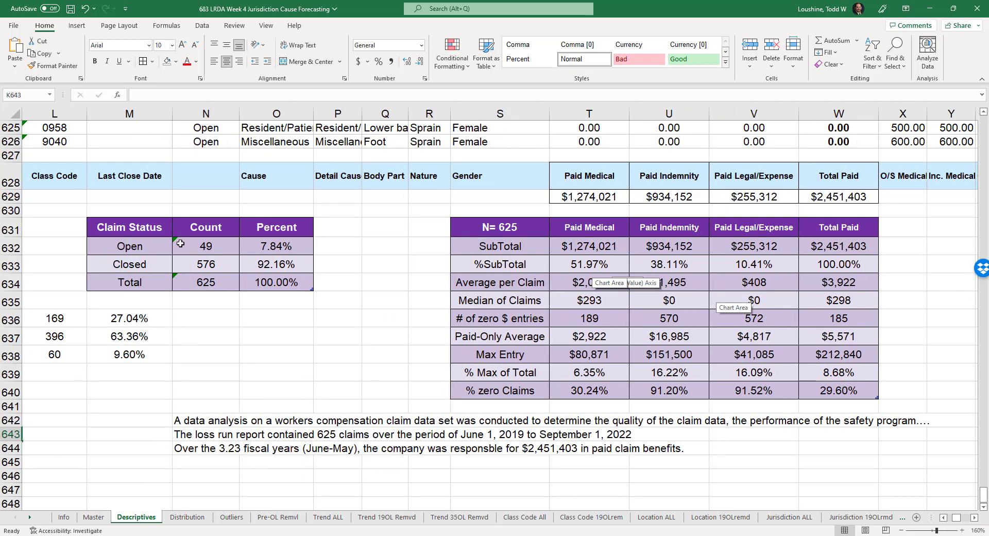
left_click(943, 518)
left_click(943, 517)
left_click_drag(155, 315, 276, 360)
type("Incident\t169\t27.04% Medical\t396\t63.36% Indemnity\t60\t9.60%")
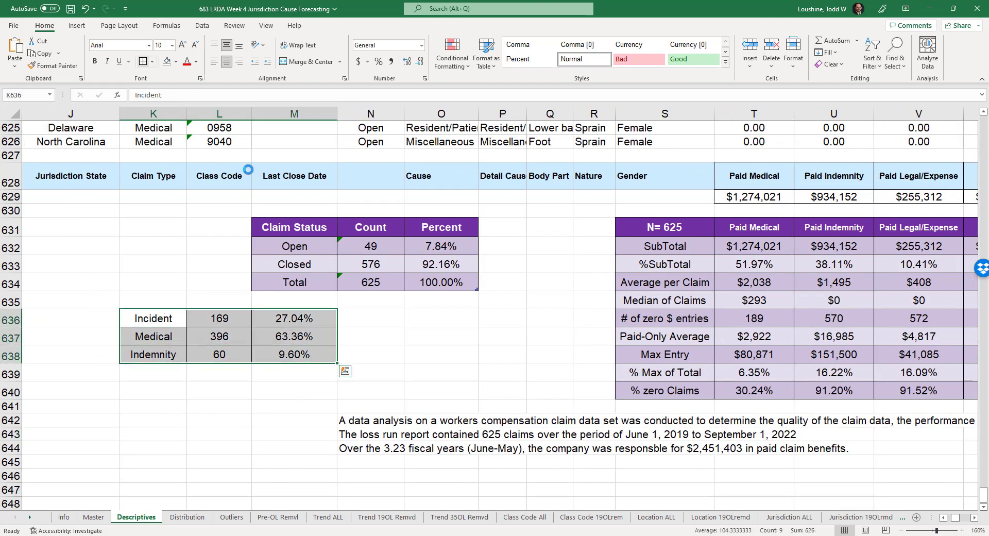
left_click(406, 332)
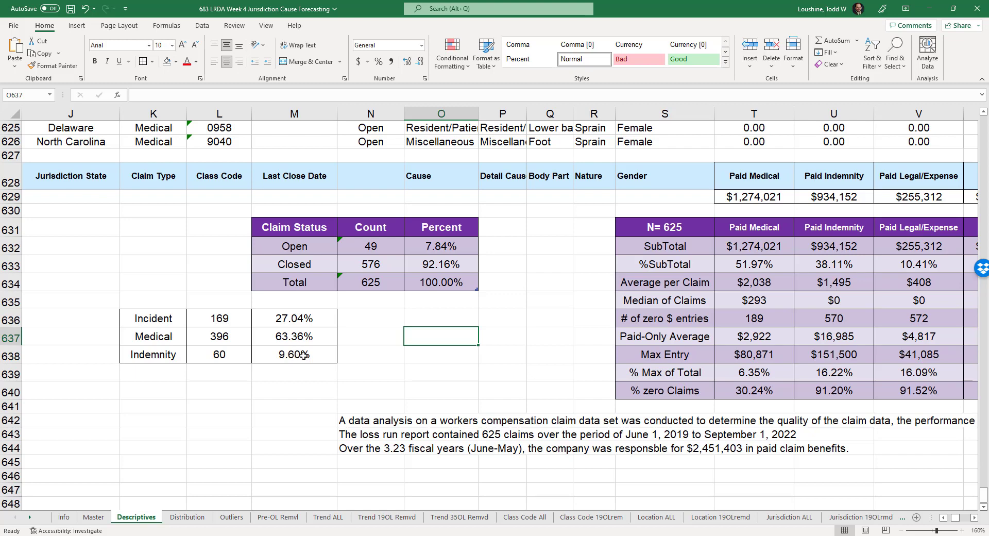
Examine the count and percentage formulas for the Incident claim type on the Descriptives sheet.
left_click(366, 336)
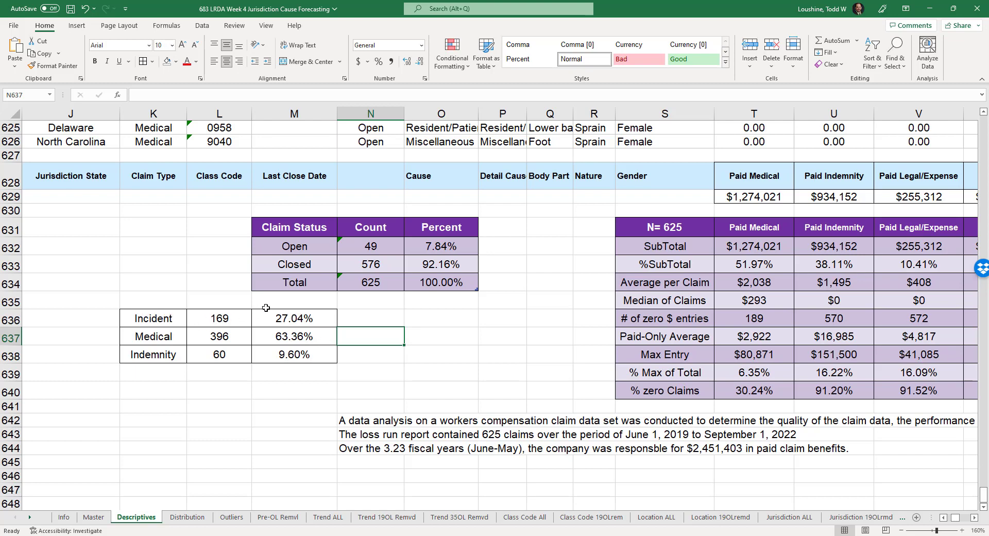
left_click(237, 321)
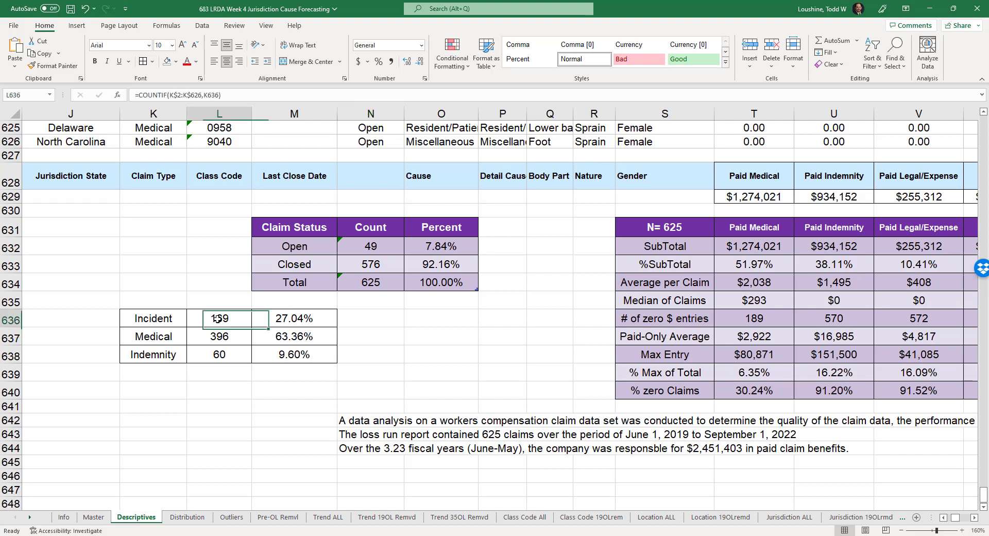
left_click(295, 328)
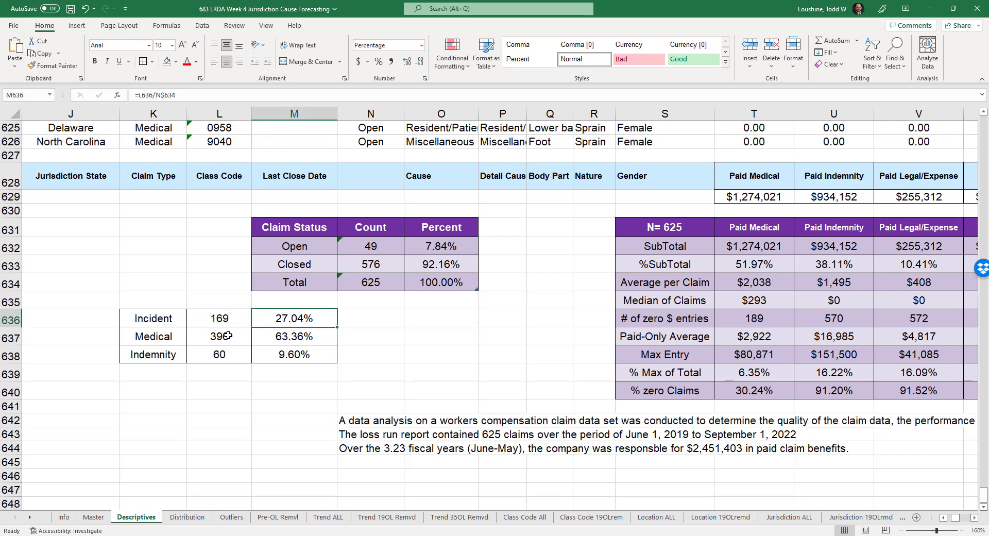
left_click(388, 340)
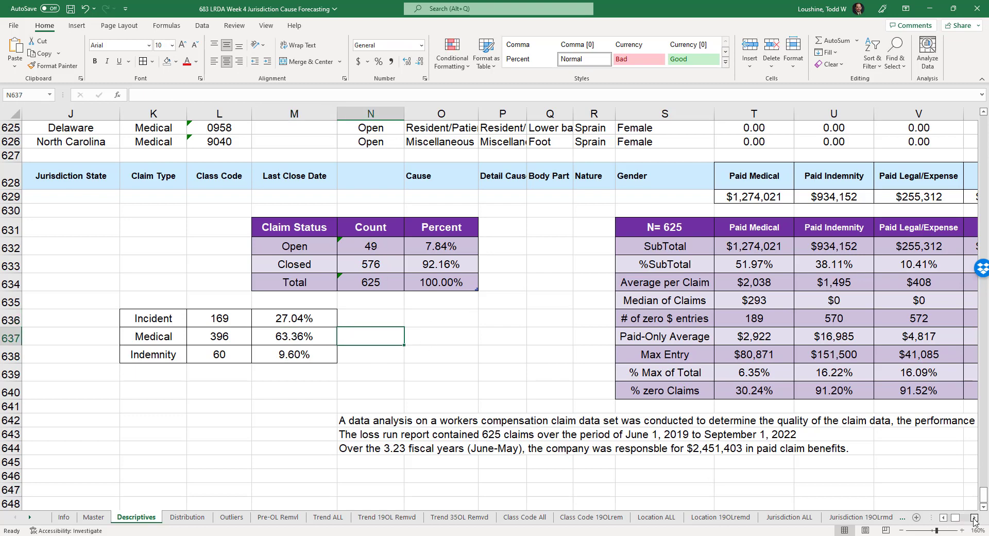
Review the Total Paid statistics on the Descriptives sheet: average, median, paid-only average, max entry and % max of total.
left_click(975, 517)
left_click(974, 518)
left_click(975, 518)
left_click(975, 517)
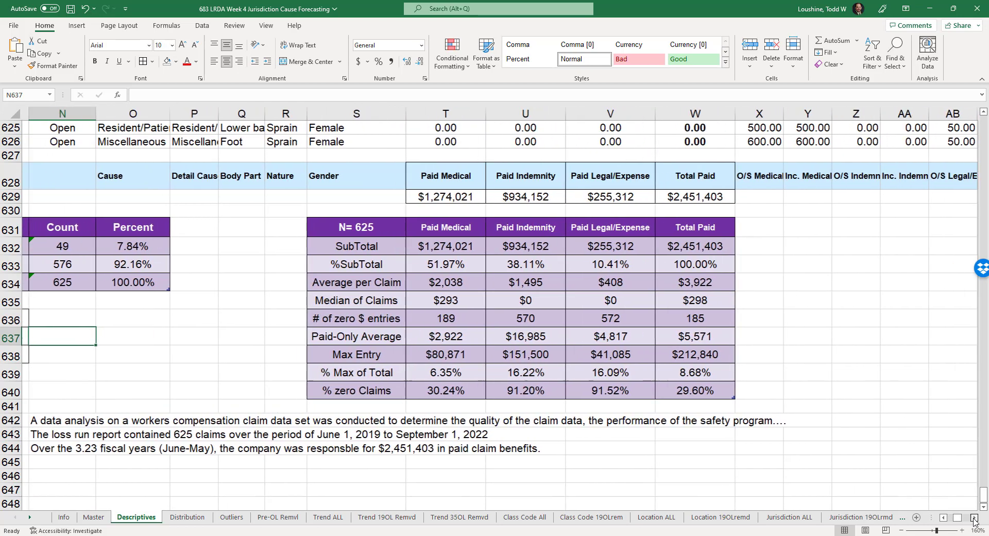
left_click(943, 518)
left_click(944, 517)
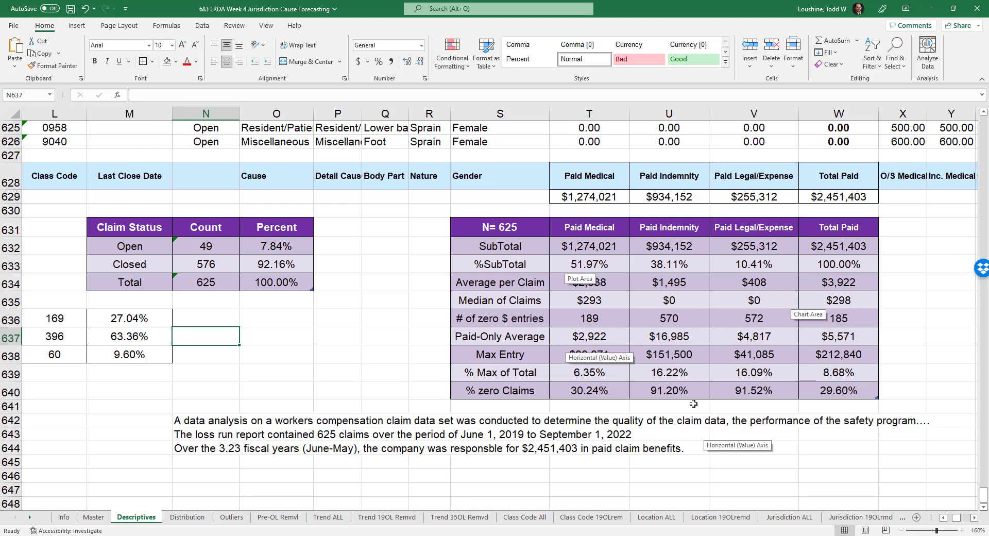
left_click(931, 333)
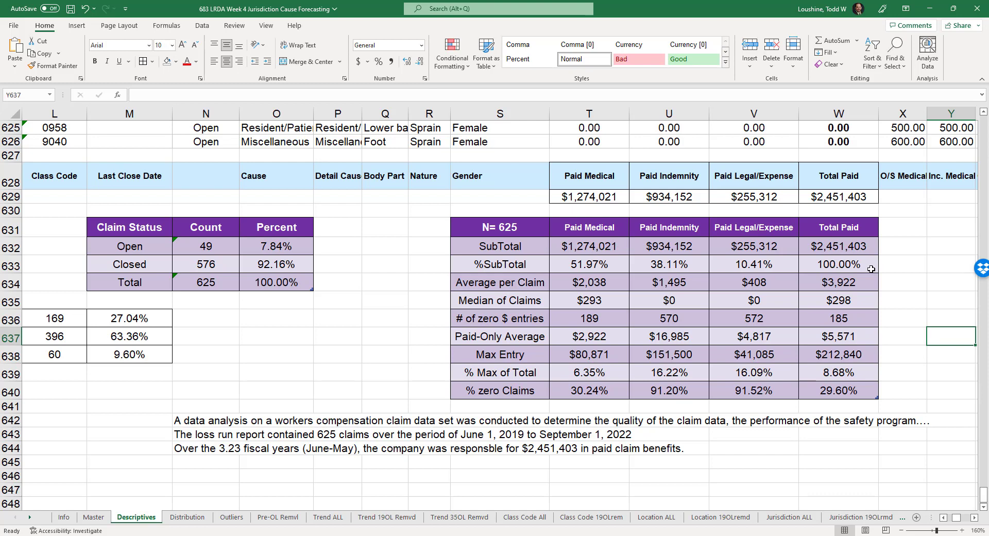
left_click(857, 280)
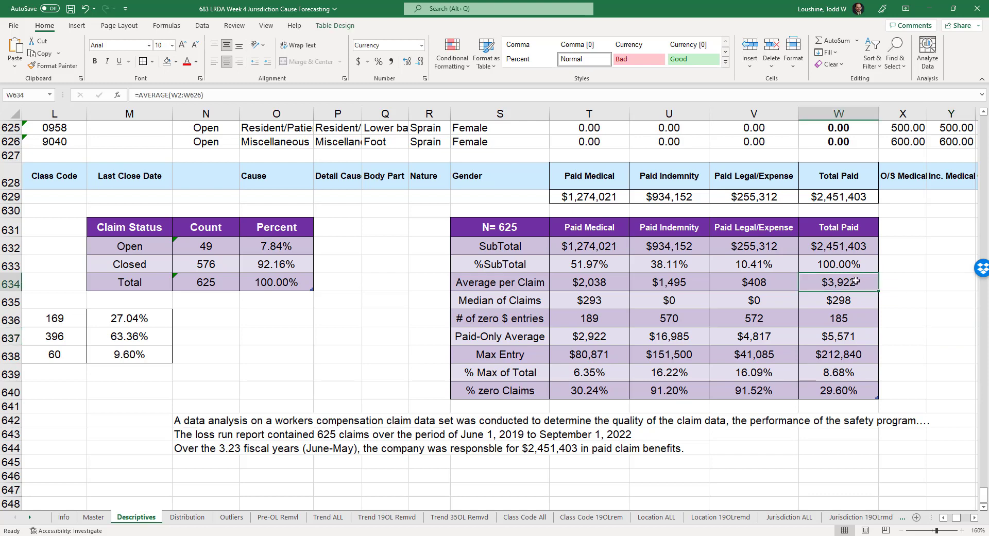
left_click(849, 299)
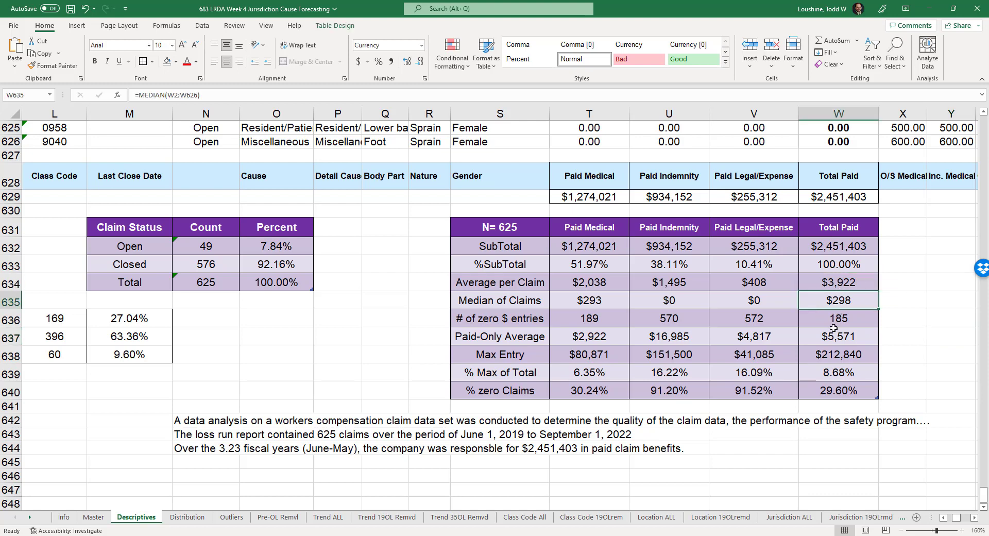
left_click(861, 337)
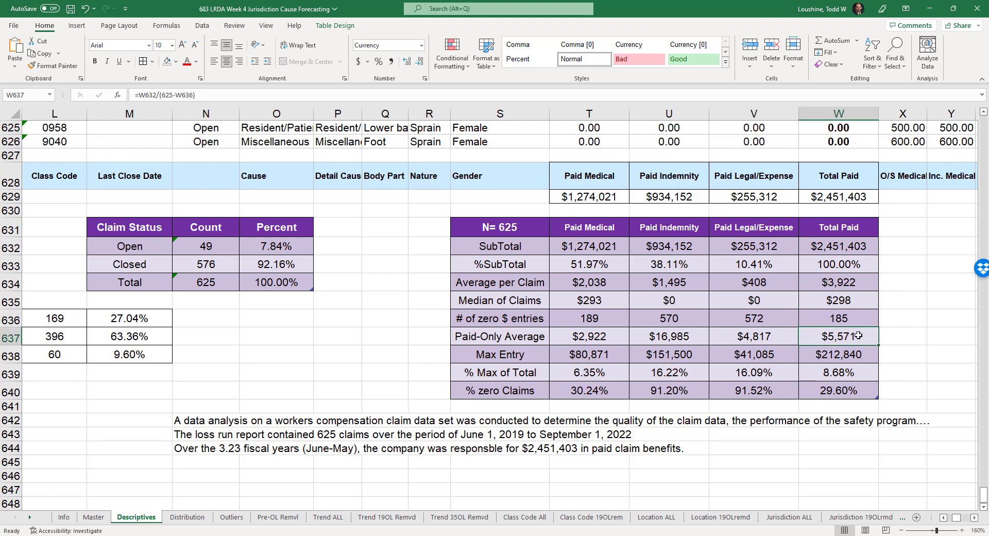
left_click(834, 359)
left_click(840, 372)
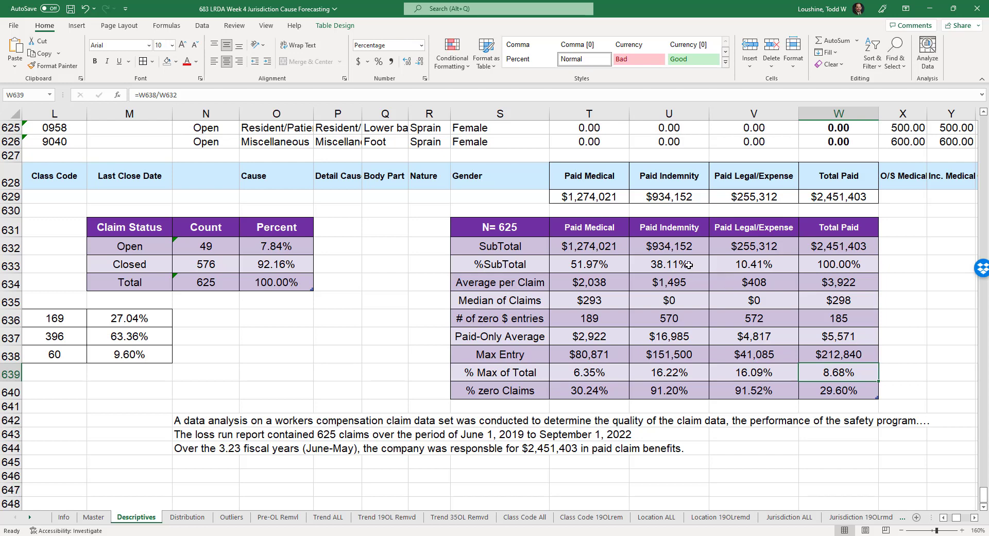
Check the Paid Medical and Paid Indemnity subtotals on the Descriptives sheet and save the workbook.
left_click(608, 247)
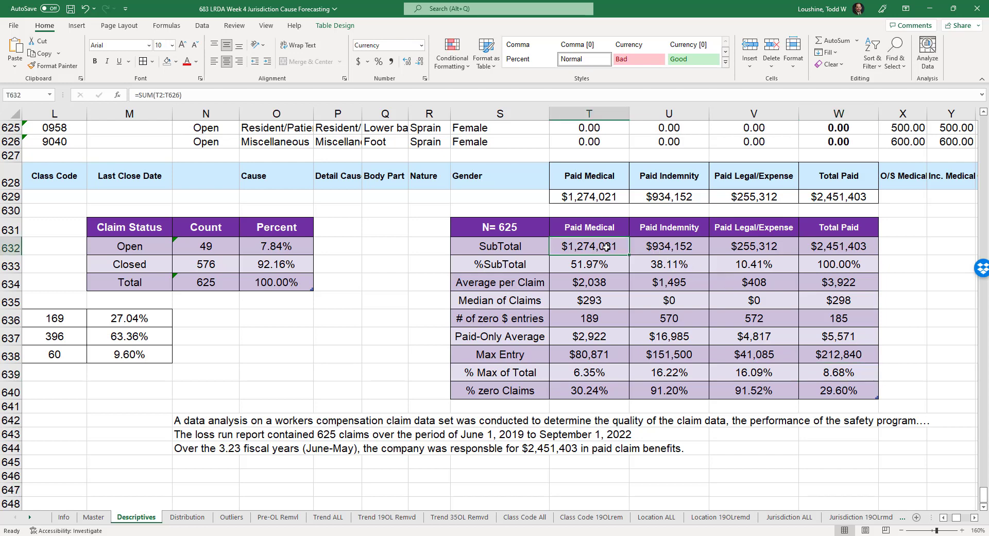
left_click(648, 250)
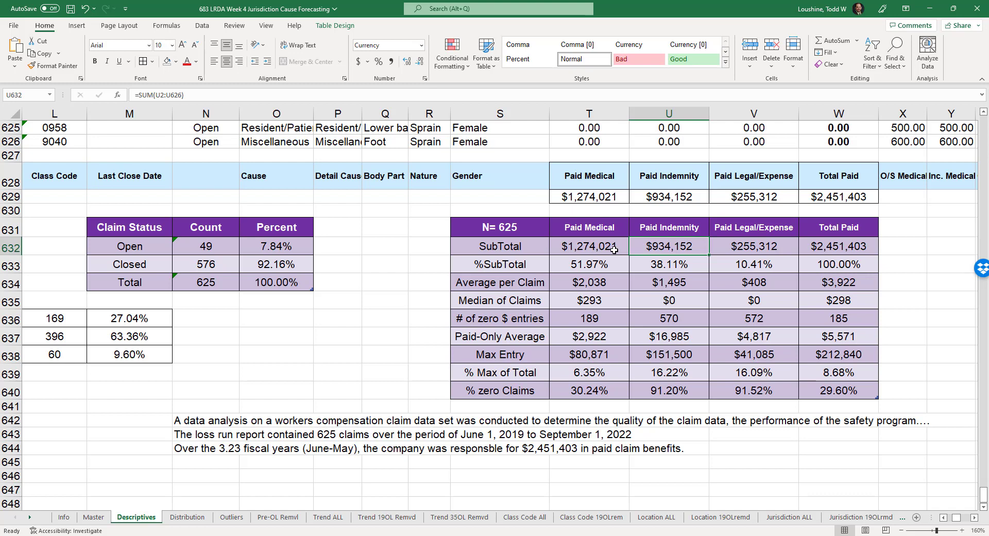
left_click(595, 242)
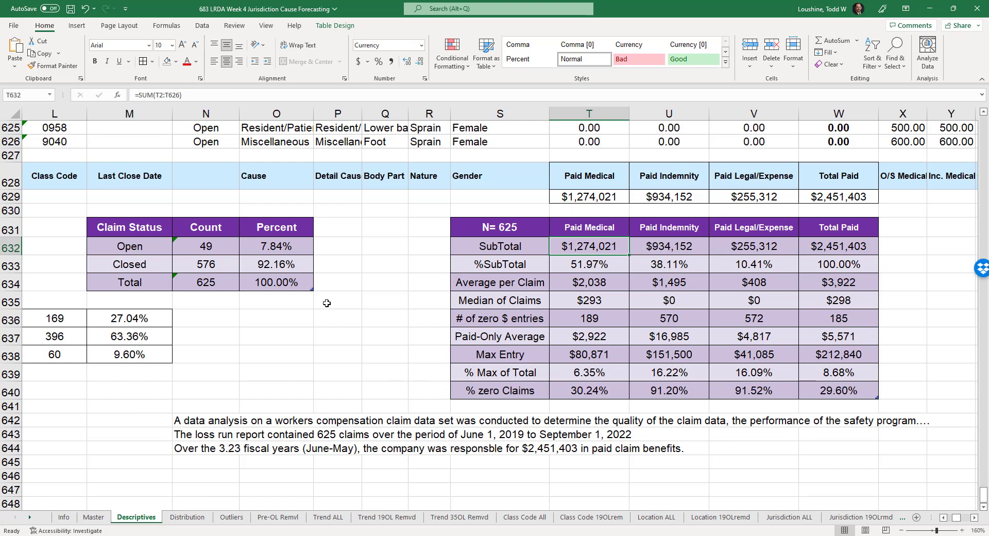
left_click(71, 9)
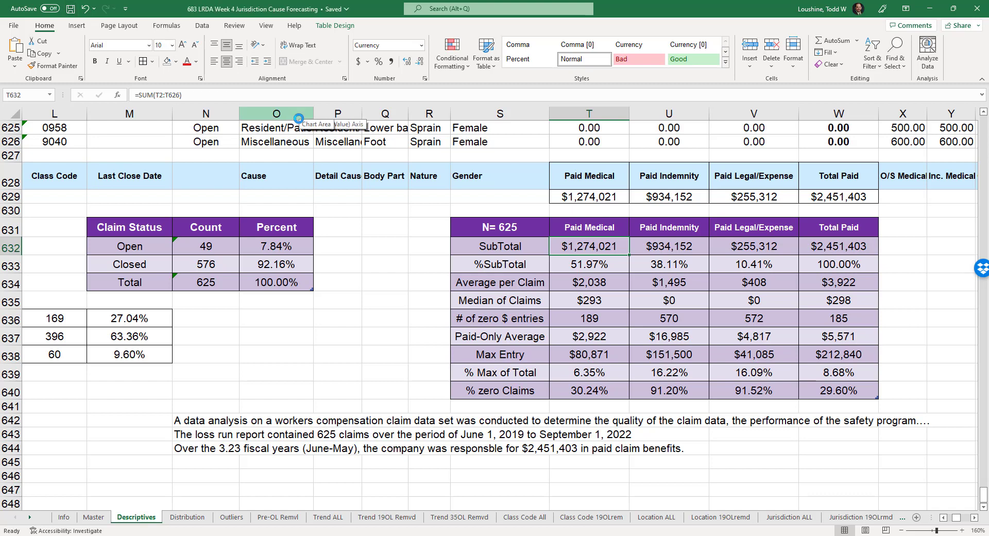
Review the claim distribution chart on the Distribution sheet and the Total Paid difference in subtotals on the Outliers sheet.
left_click(183, 517)
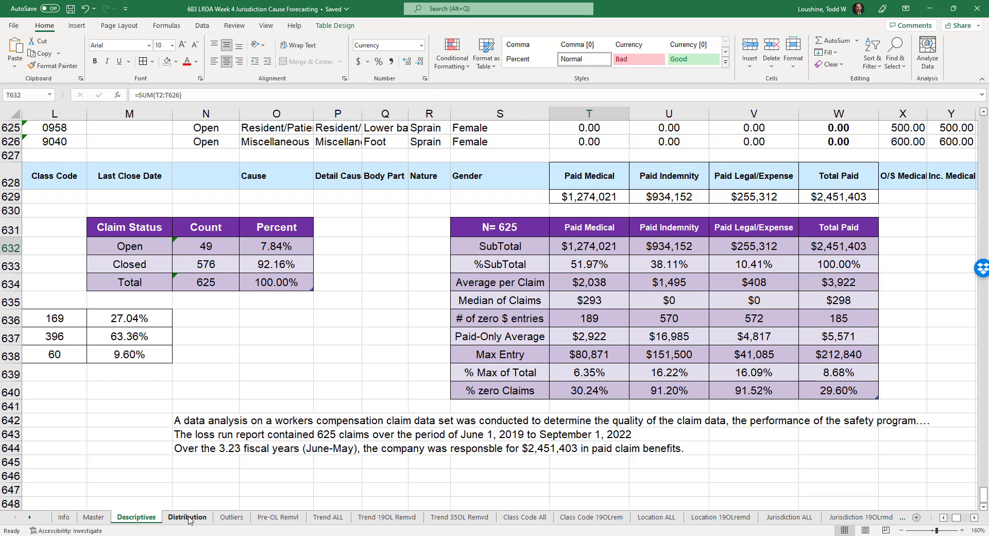
left_click(188, 518)
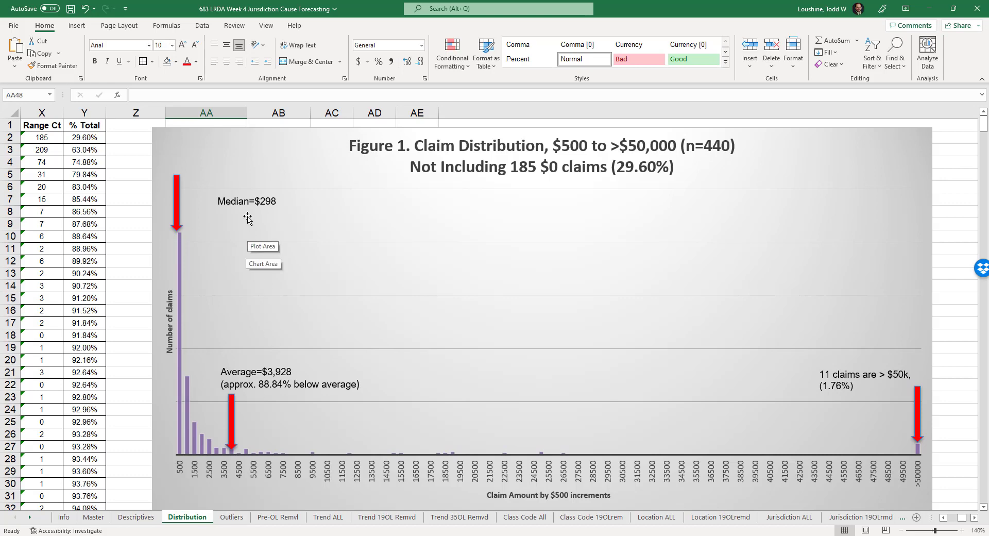
left_click(237, 520)
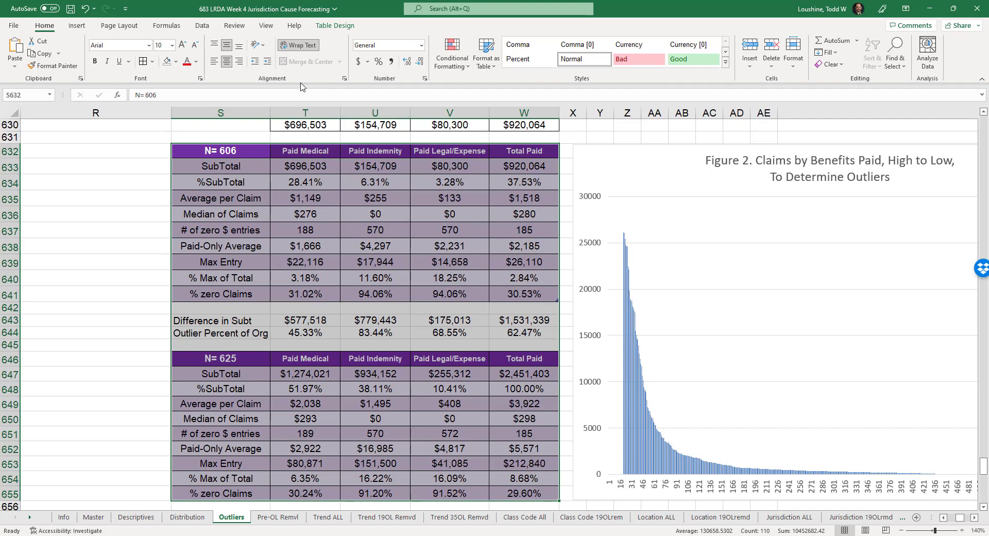
left_click(534, 321)
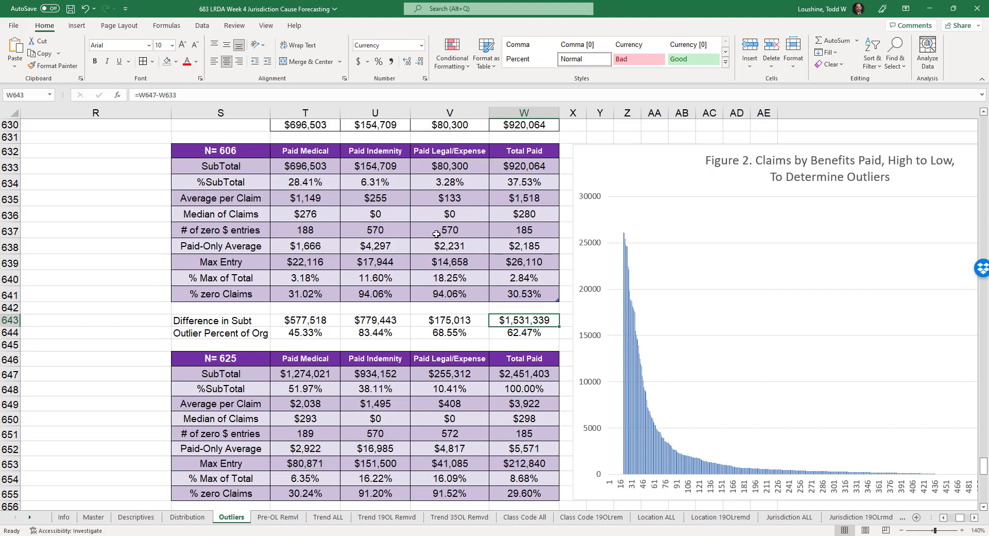
Compare the Figure 2 claims-by-benefits-paid charts on the Pre-OL Remvl and Outliers sheets, examining the outlier cutoff.
left_click(278, 517)
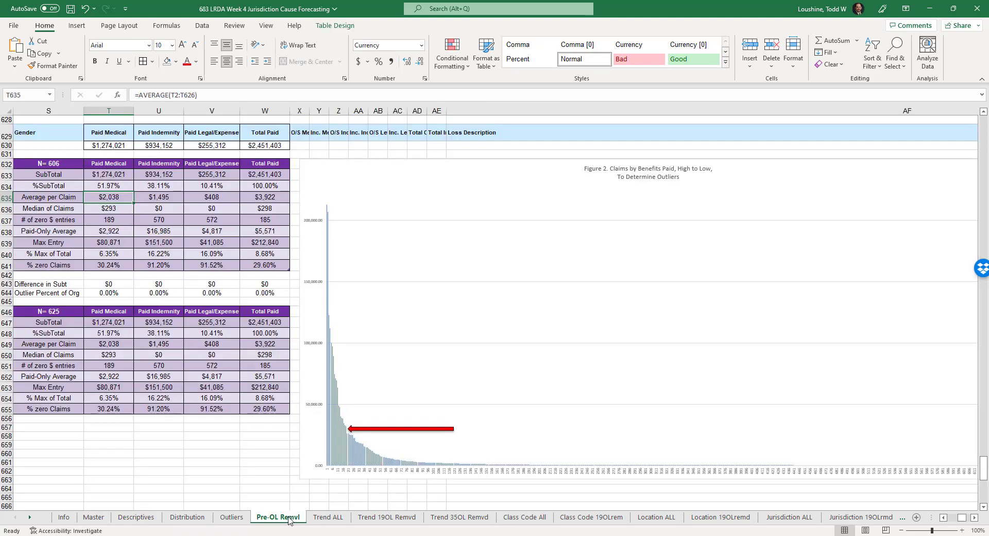
mouse_move(350, 437)
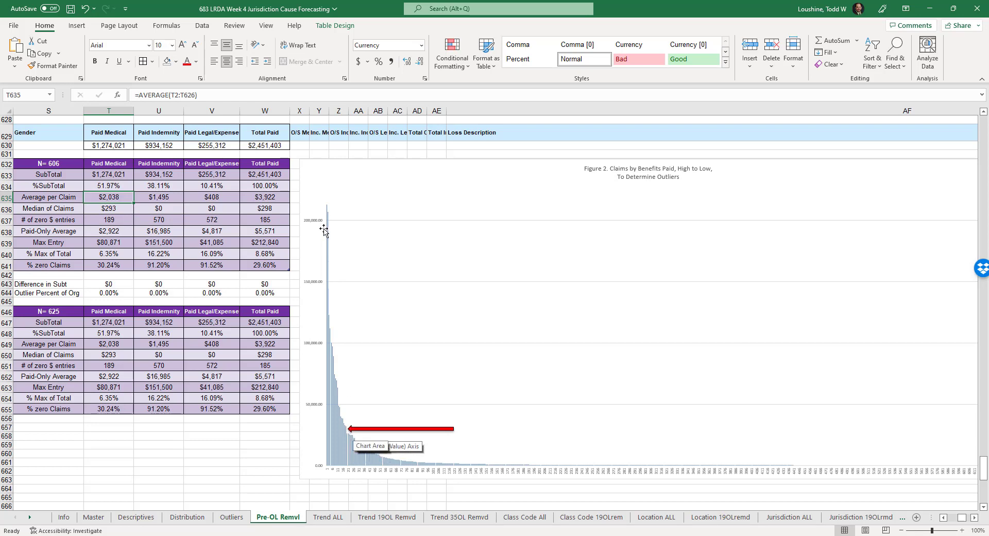
left_click(231, 518)
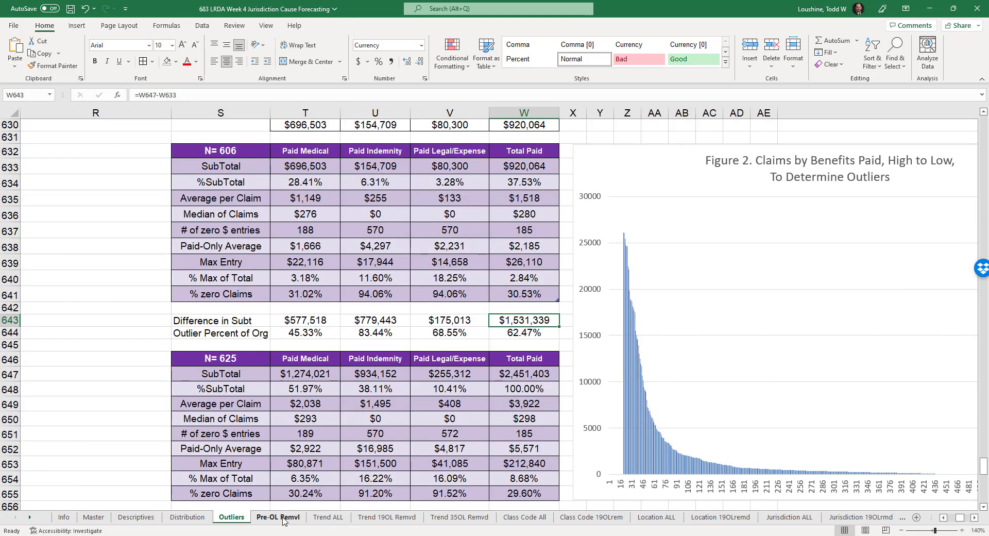
left_click(278, 517)
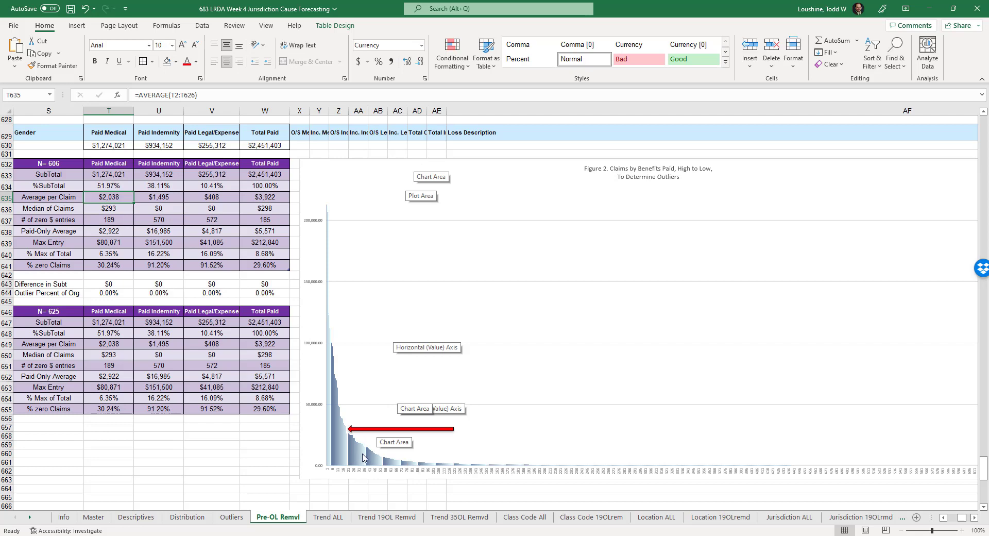
mouse_move(367, 451)
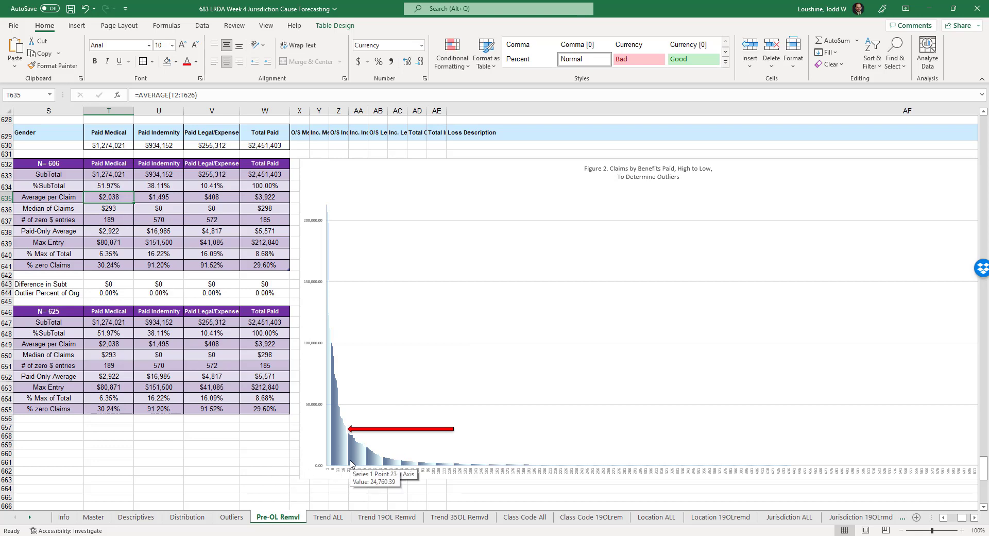
Examine the 2022 and 2021 % Open claims on the Trend ALL sheet and the 2021 point in the Number of Claims chart.
left_click(325, 518)
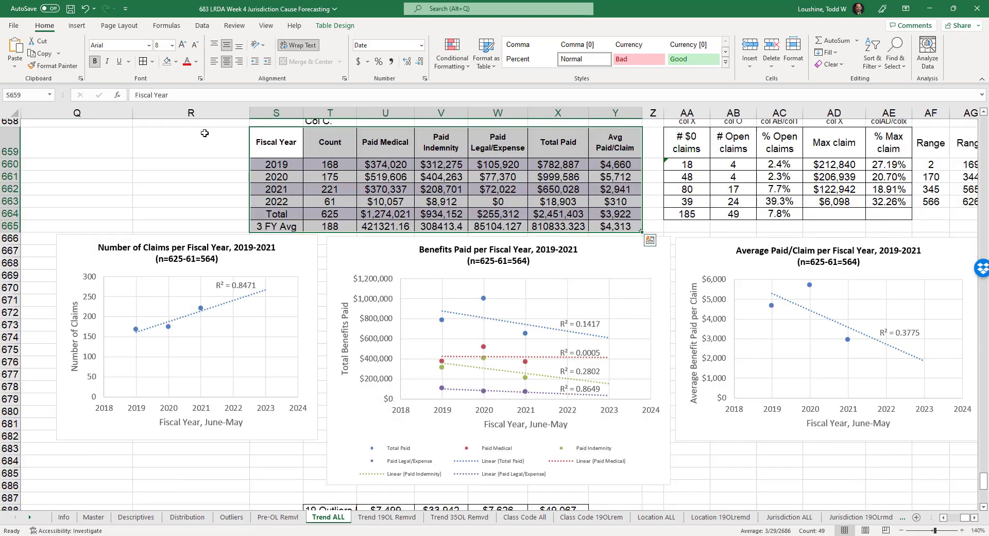
left_click(161, 161)
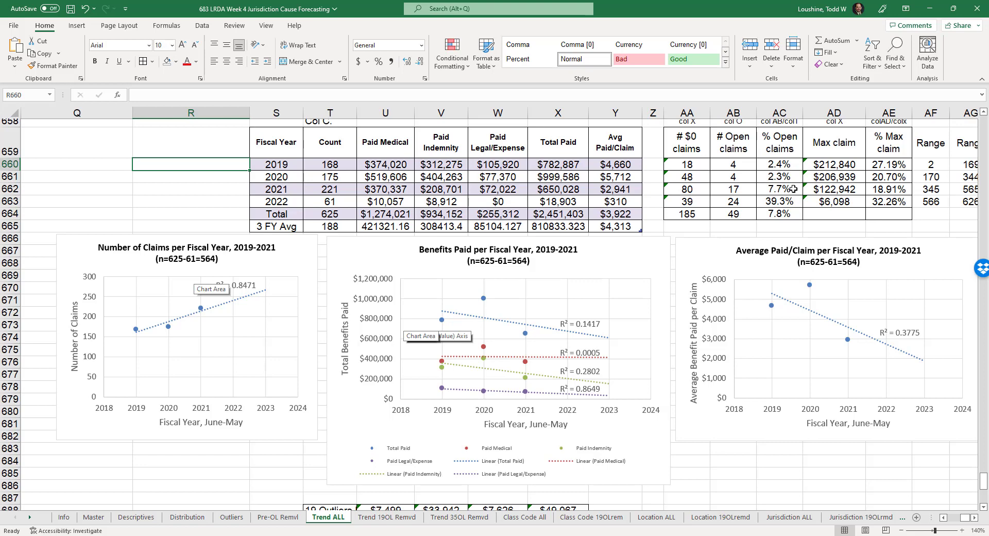
left_click(789, 199)
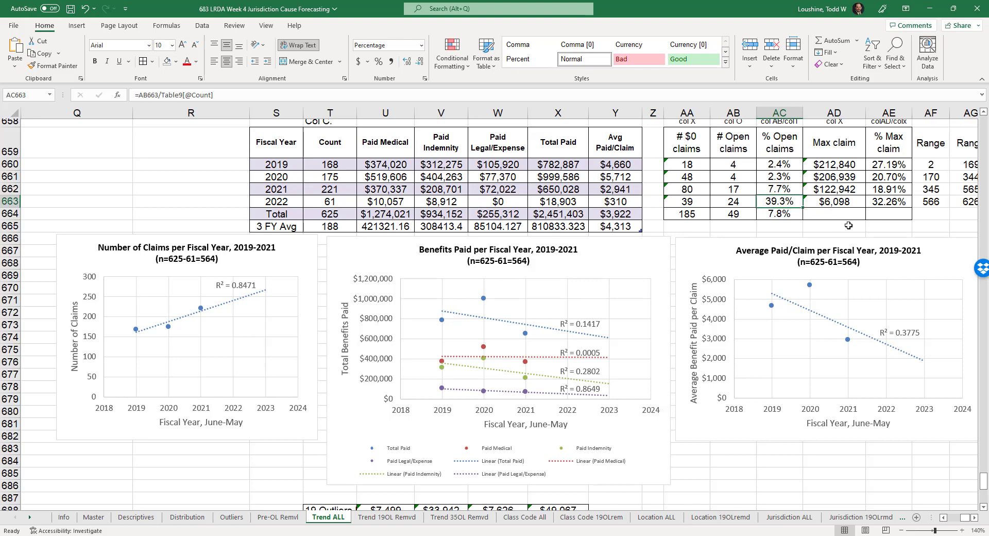
left_click(795, 188)
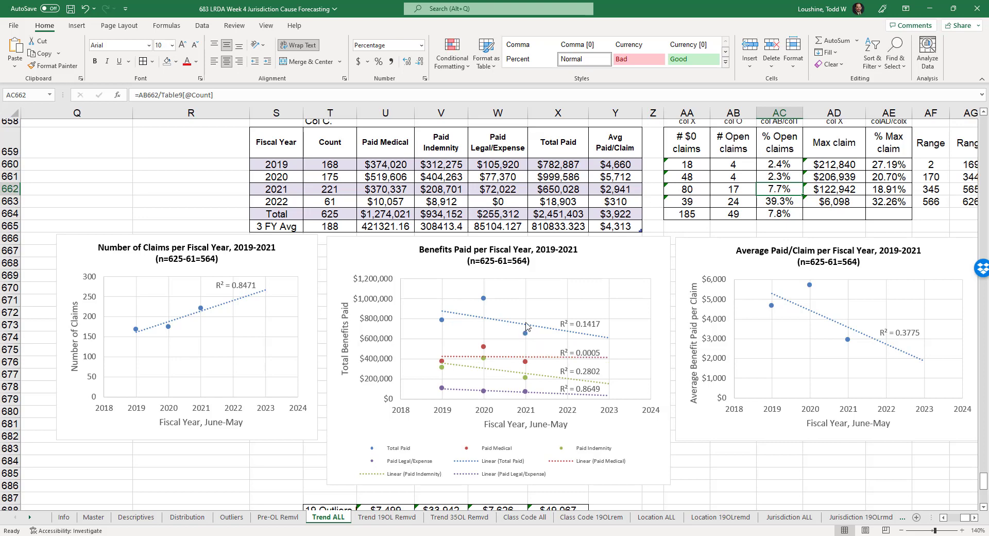
mouse_move(524, 333)
left_click(201, 310)
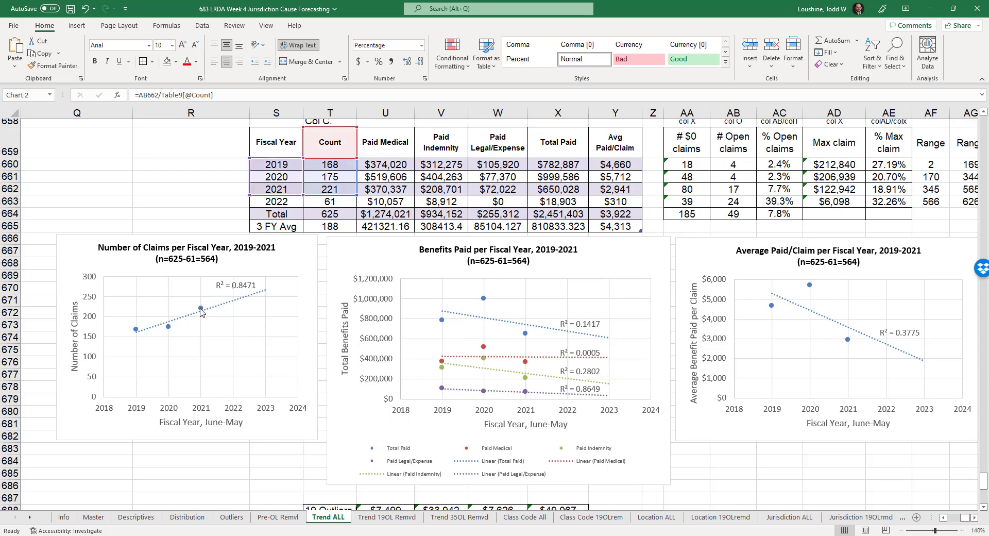
Add a linear trendline with its equation displayed to the Number of Claims chart and move the equation label above the line.
right_click(201, 310)
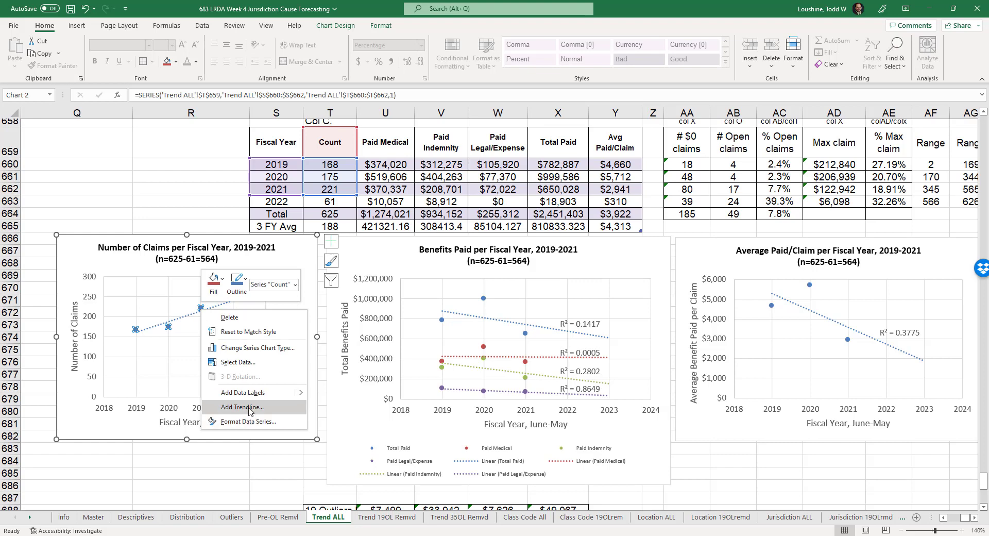
left_click(242, 406)
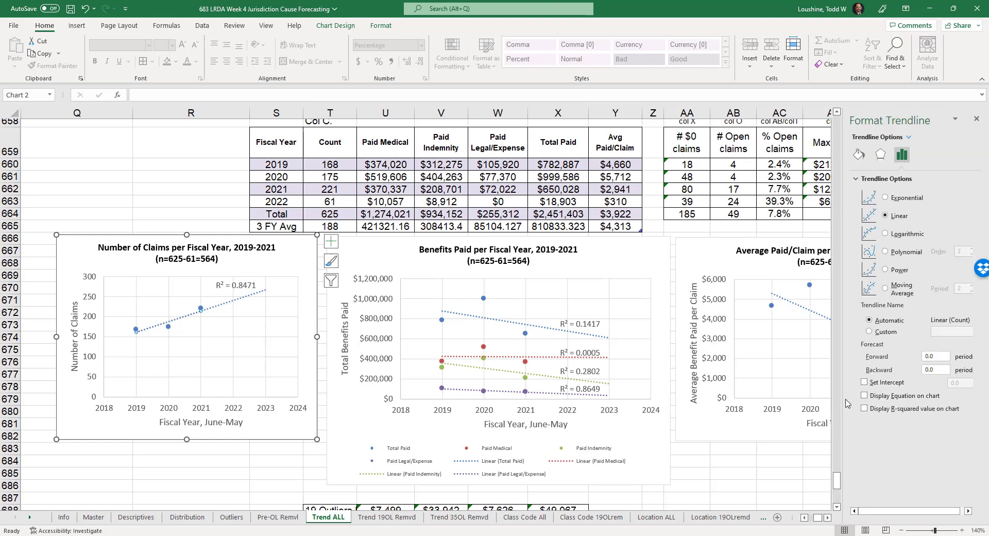
left_click(864, 396)
left_click(185, 308)
left_click_drag(185, 300, 194, 283)
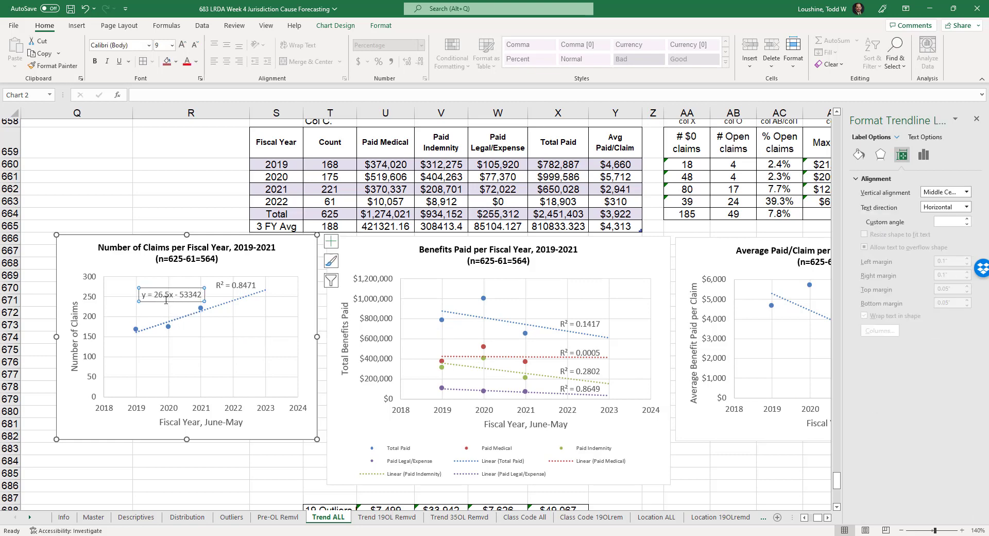
Display the Total Paid trendline equation on the Benefits Paid chart and move its label up clear of the line.
left_click(565, 334)
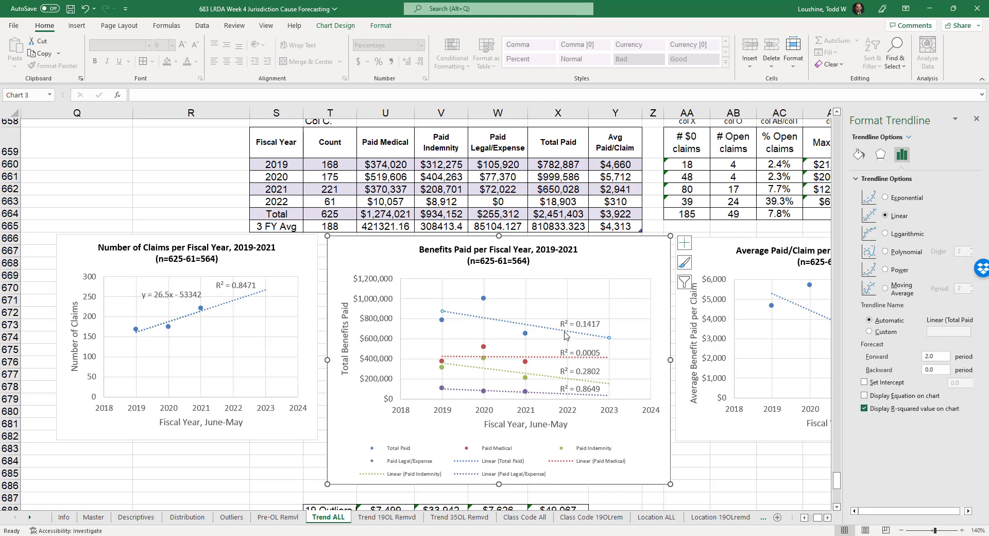
left_click(864, 396)
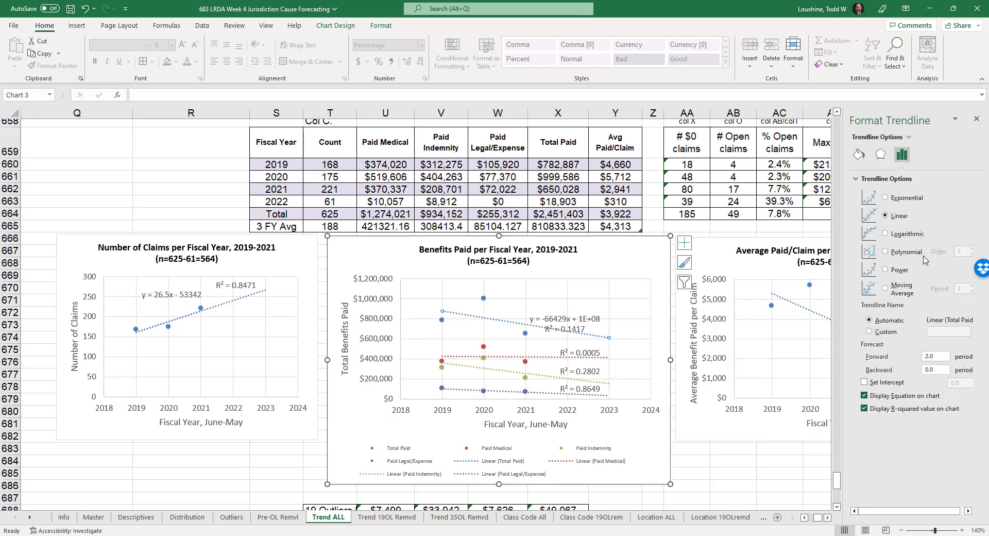
left_click(977, 120)
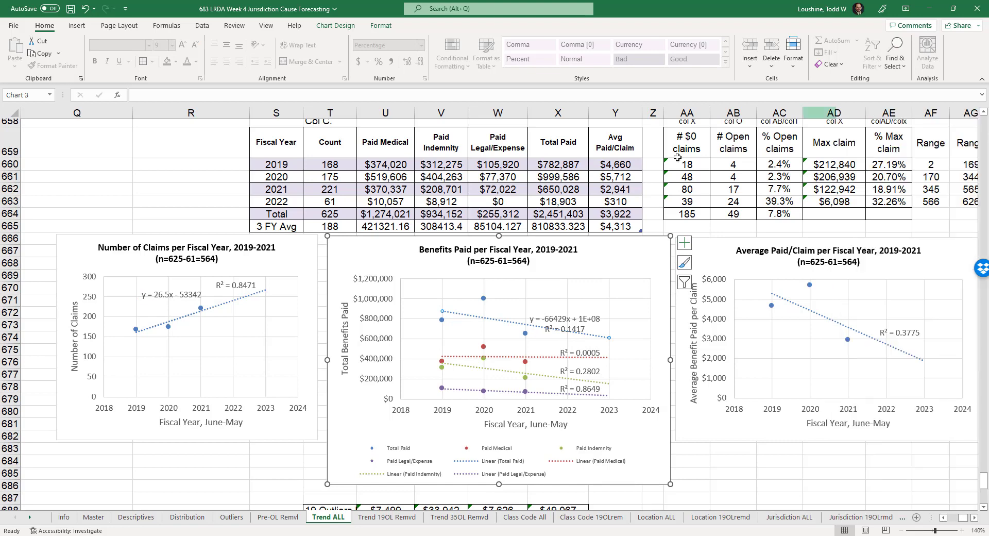
left_click(576, 317)
left_click_drag(576, 313, 578, 304)
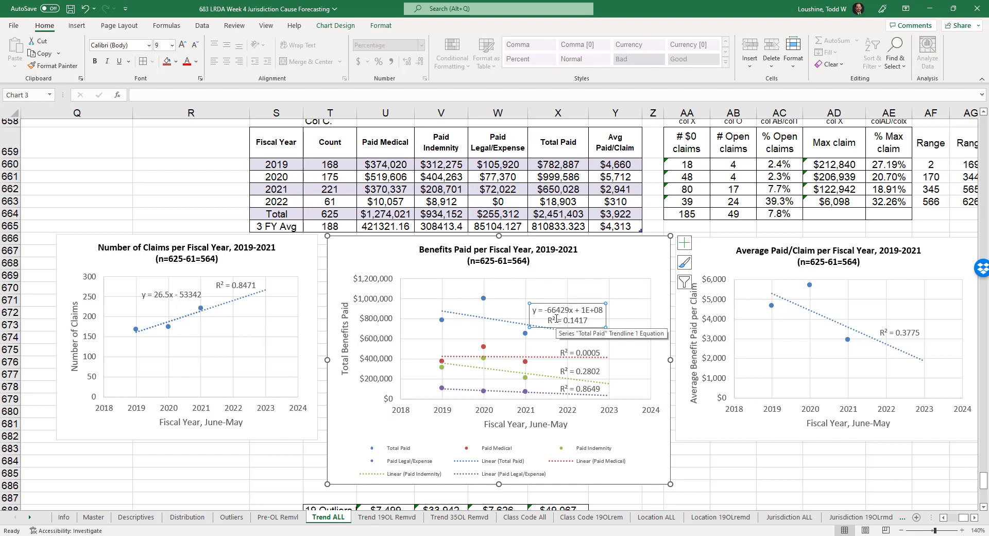
left_click(630, 273)
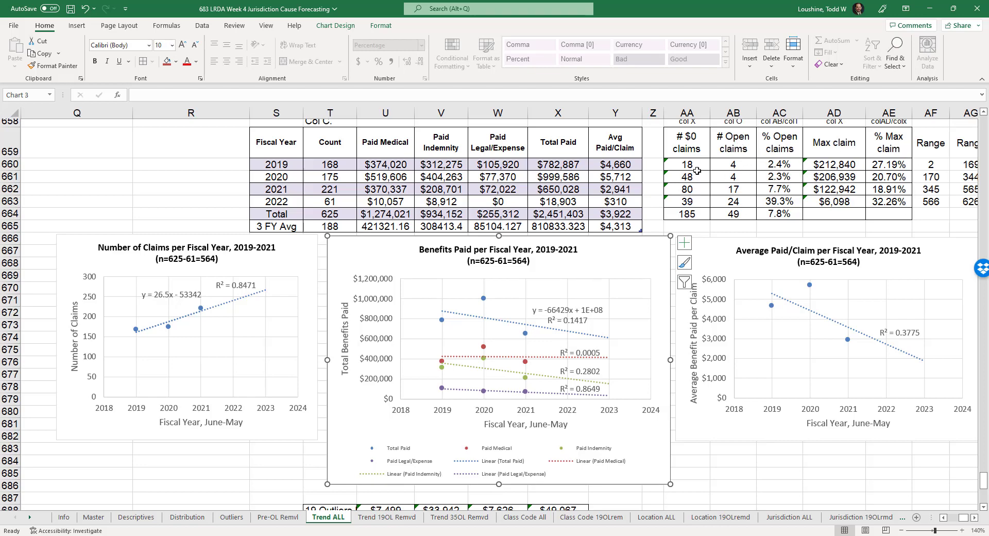
Compare the 2021 # $0 claims cell with the 2021 claim count on the Trend ALL sheet.
left_click(700, 190)
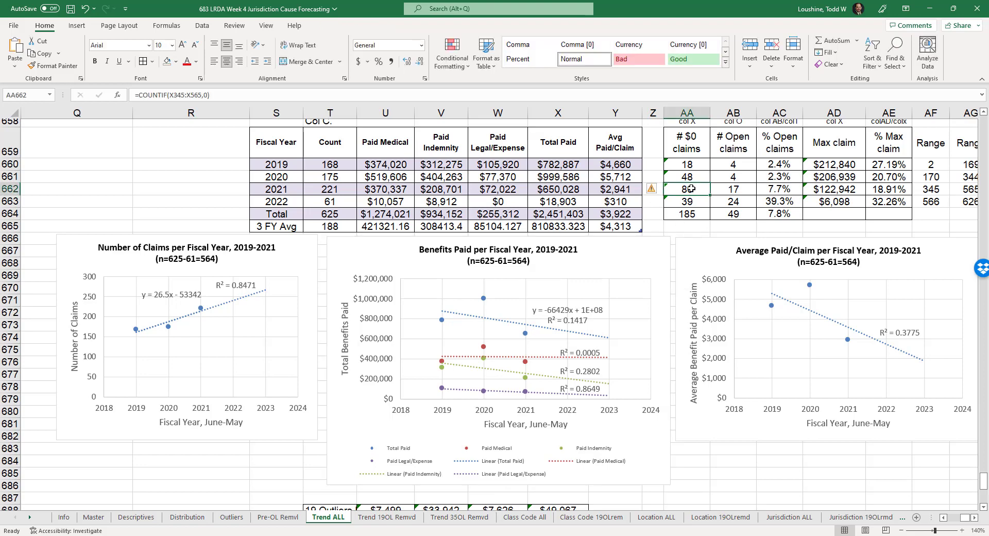
left_click(334, 192)
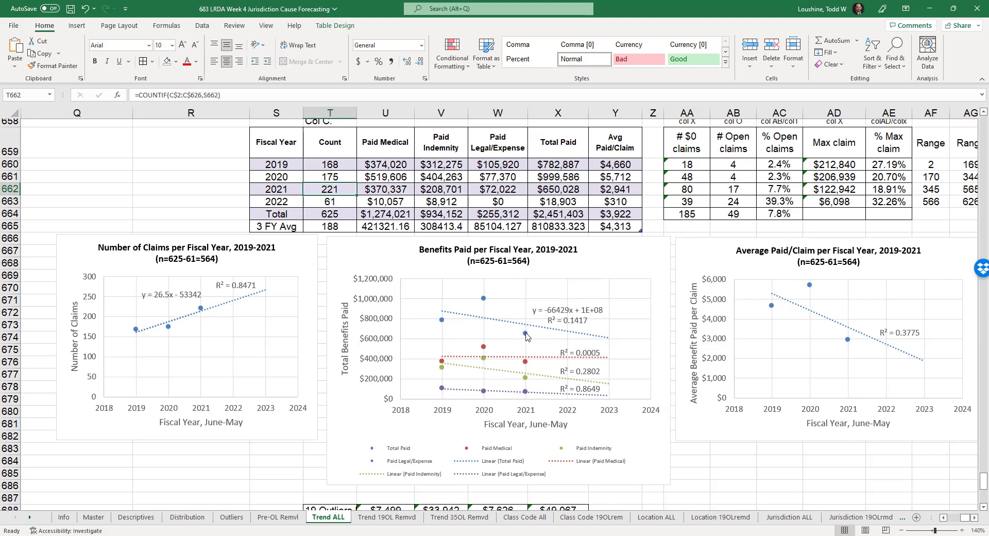
On the Trend 19OL Remvd sheet, display the trendline equation on the Number of Claims chart for n=545.
left_click(389, 518)
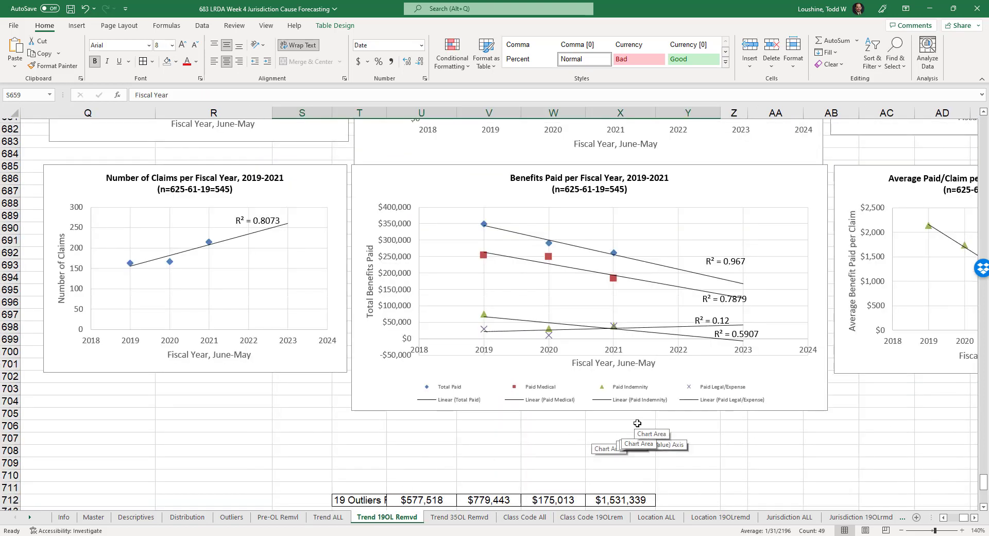
scroll(637, 423, "up", 3)
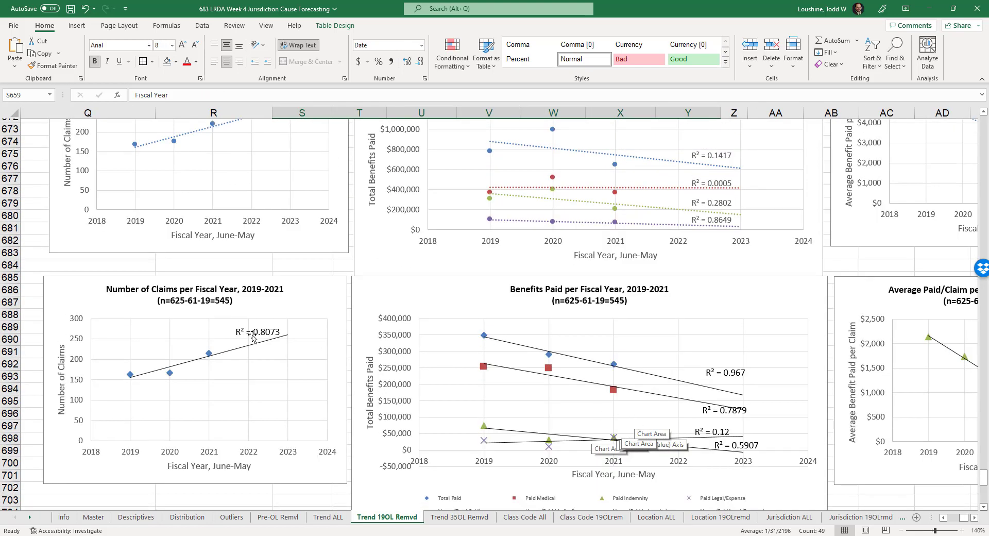
left_click(224, 357)
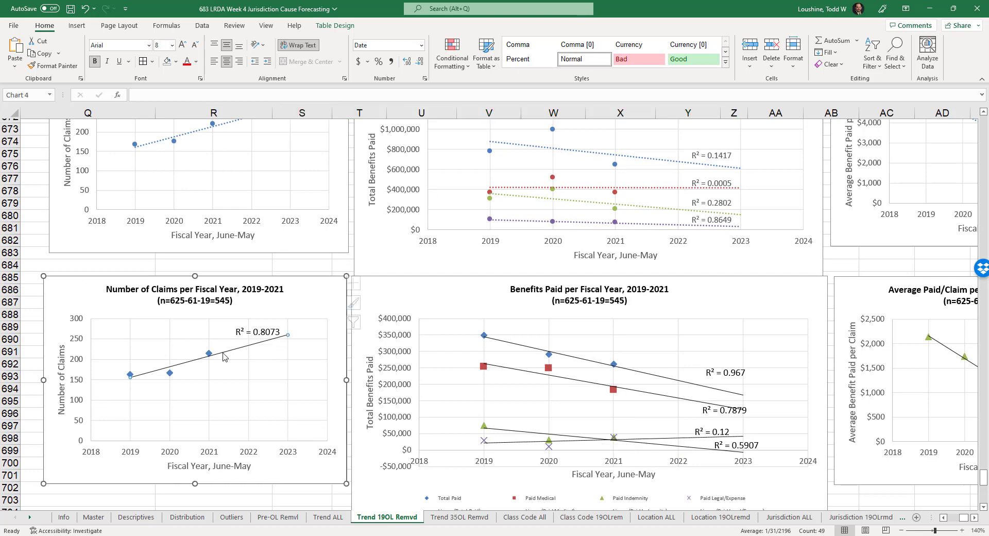
right_click(225, 355)
left_click(252, 436)
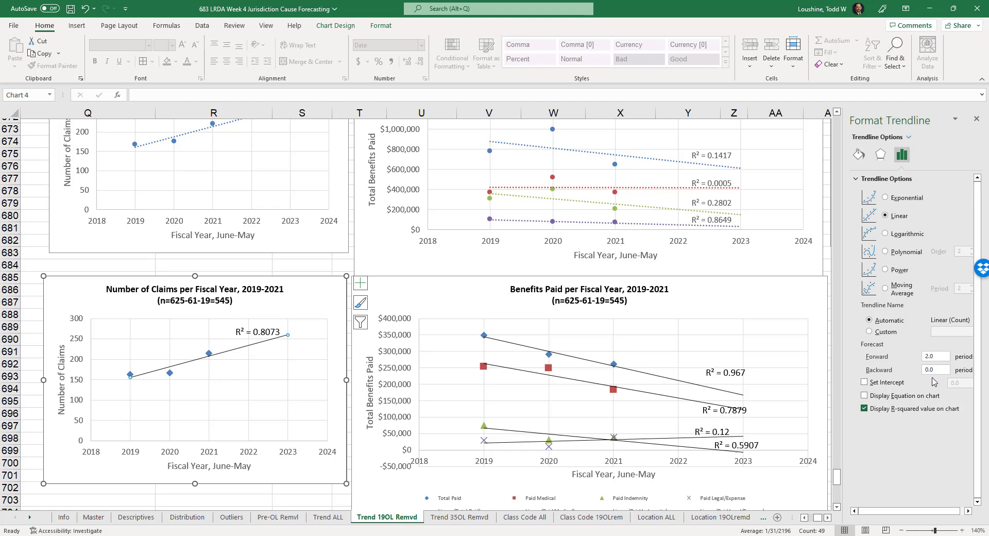
left_click(865, 395)
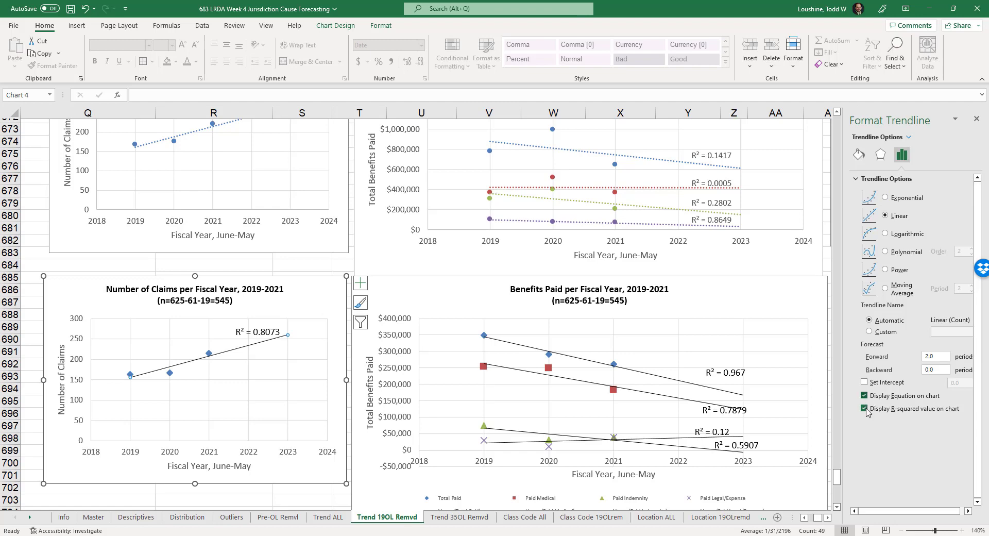
Display the Total Paid trendline equation on the n=545 Benefits Paid chart and move its label slightly higher.
left_click(584, 361)
right_click(586, 364)
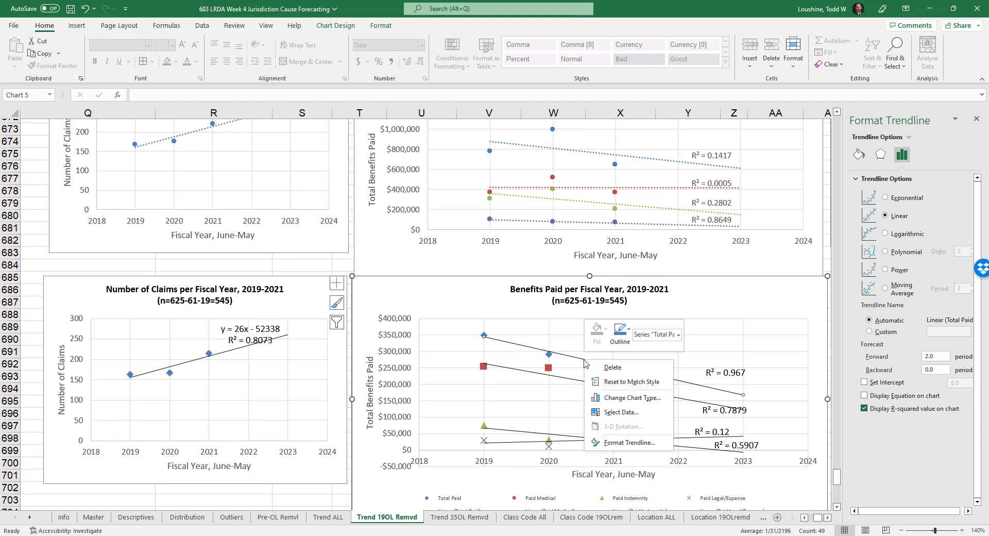
left_click(865, 396)
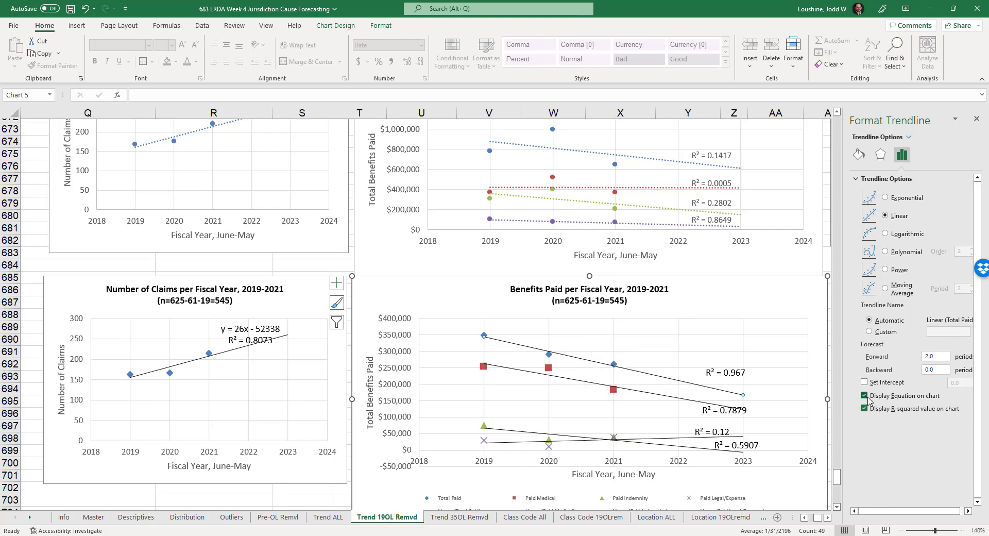
left_click(715, 362)
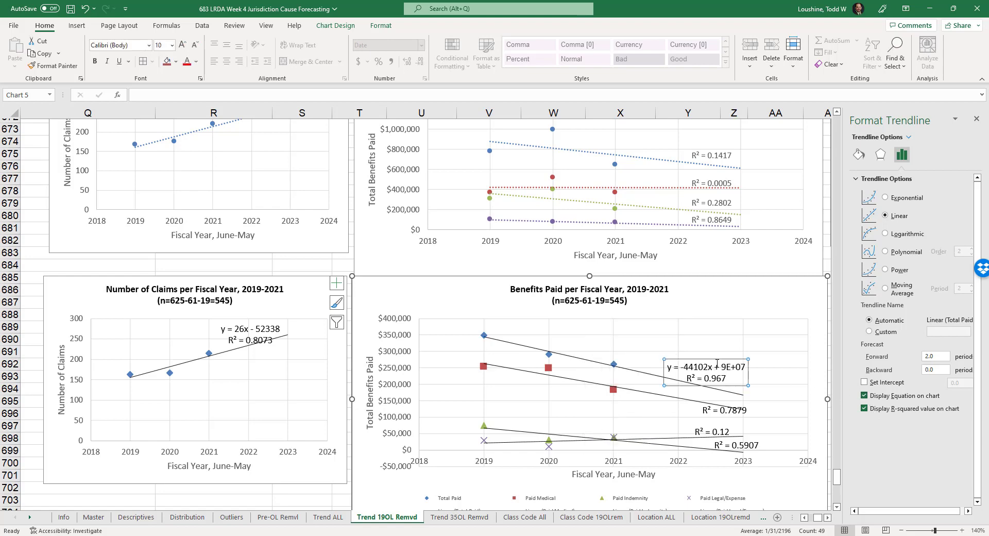
left_click_drag(716, 359, 717, 353)
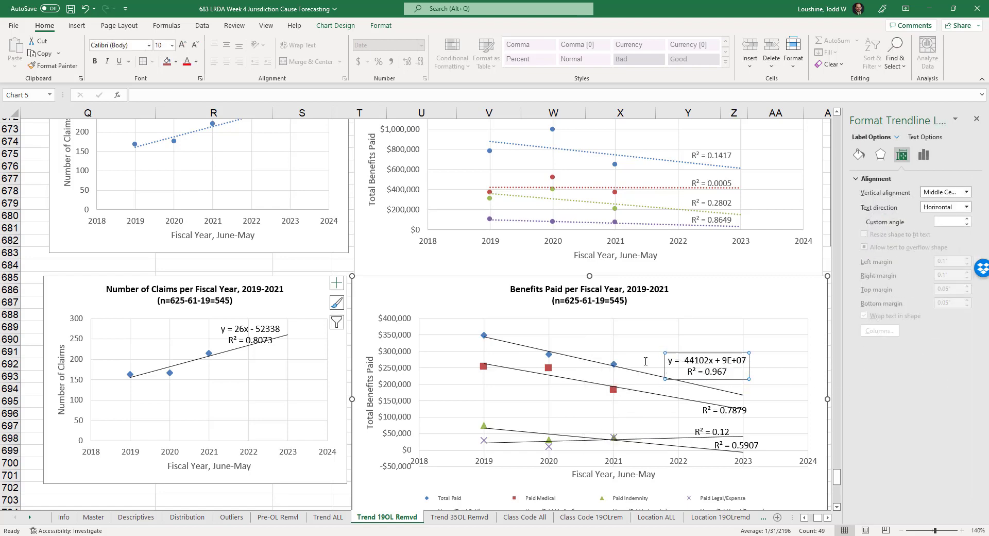
Shift the equation label on the n=545 Number of Claims chart away from the trendline and close the formatting options.
left_click(264, 320)
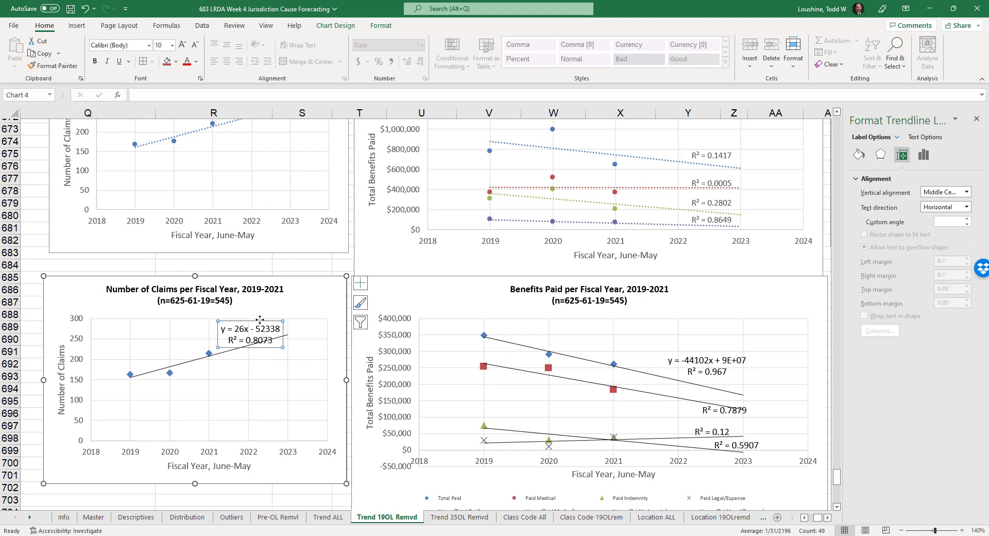
left_click_drag(261, 320, 252, 318)
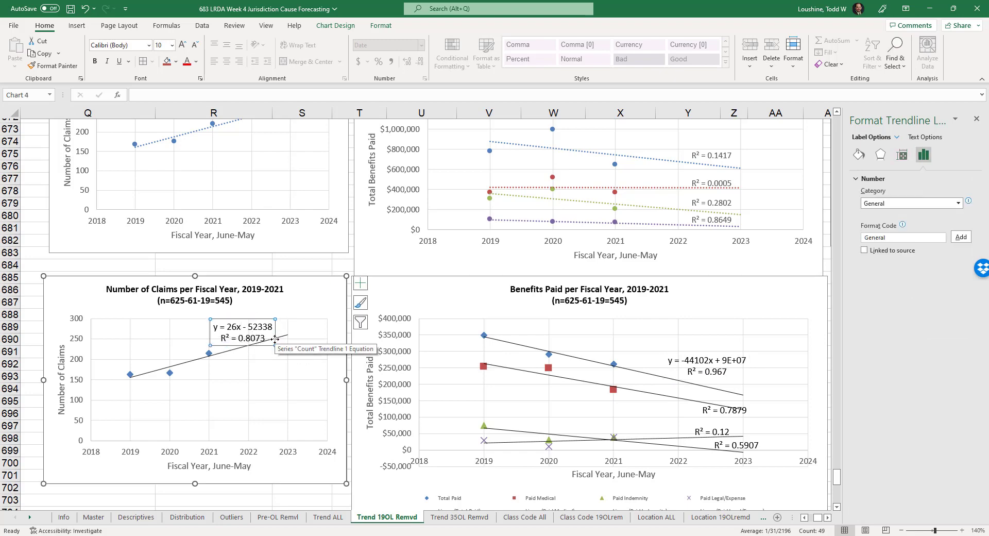
left_click(977, 119)
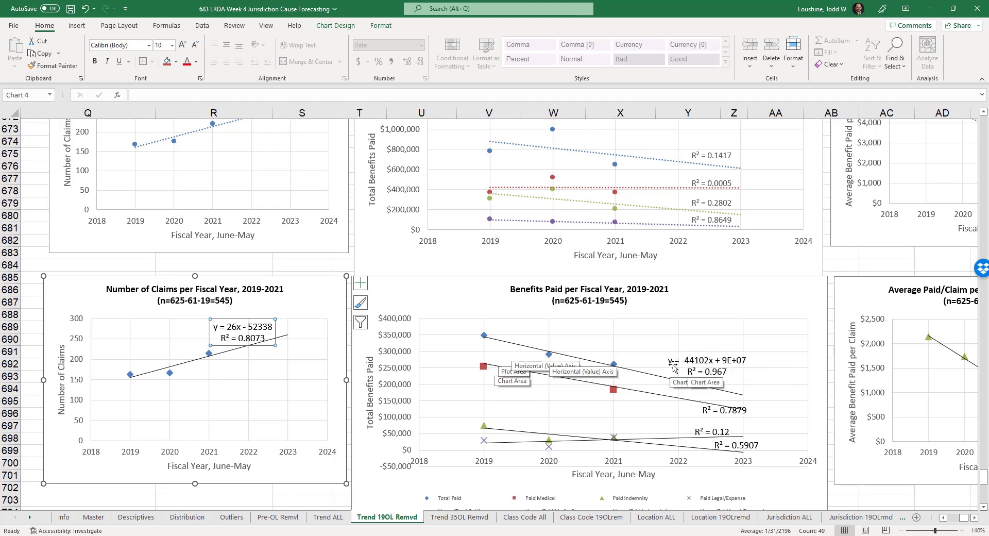
left_click(233, 393)
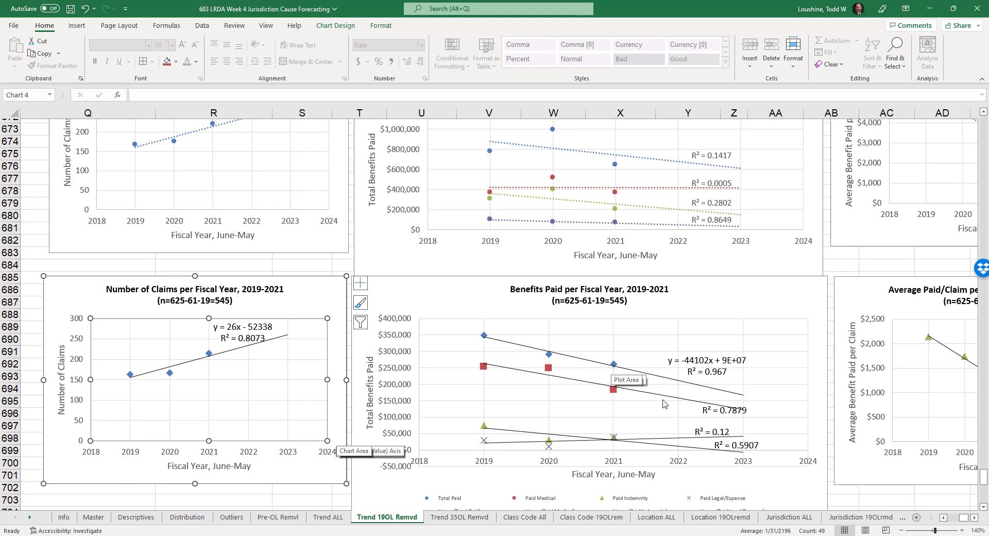
Review the trend charts on the Trend 35OL Remvd sheet and the class code table on the Class Code All sheet.
left_click(470, 517)
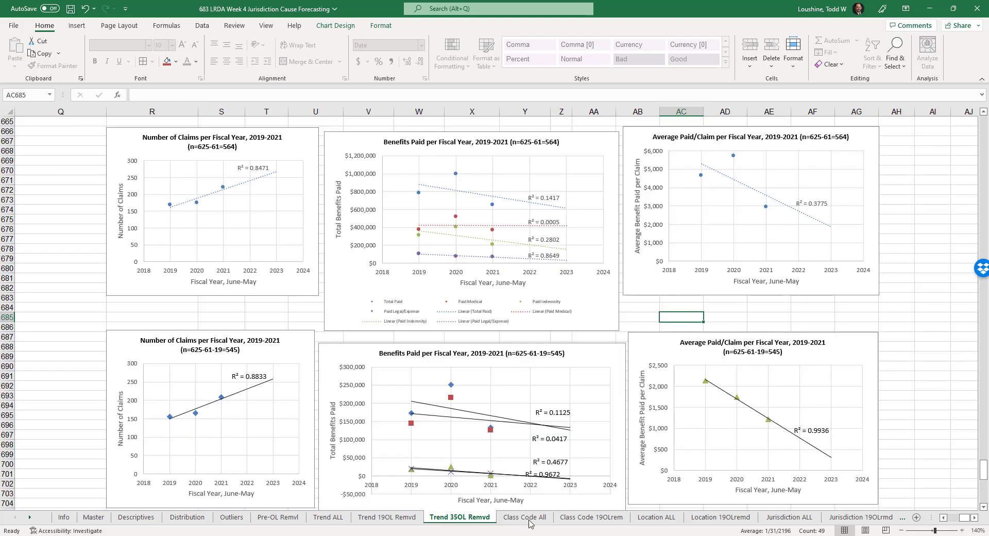
left_click(524, 518)
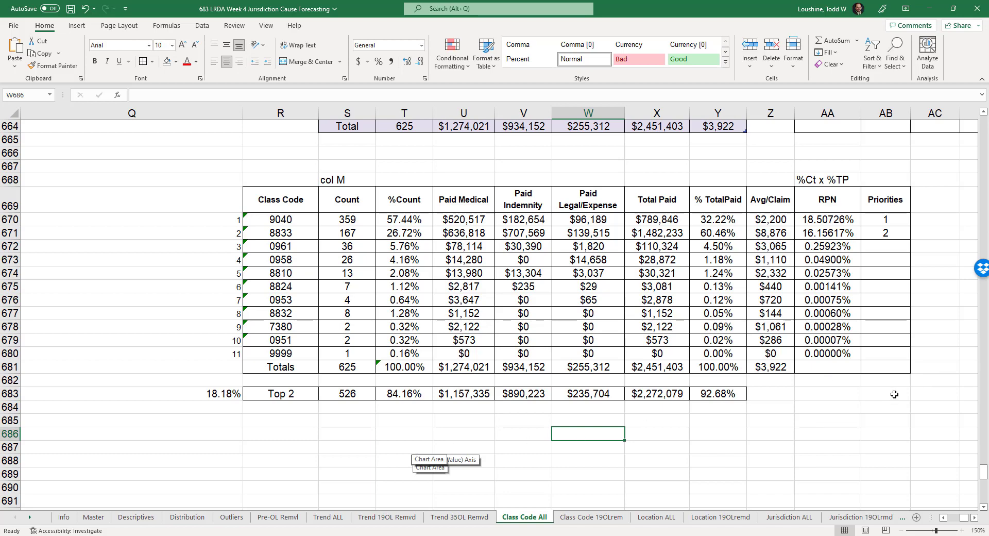
left_click(974, 517)
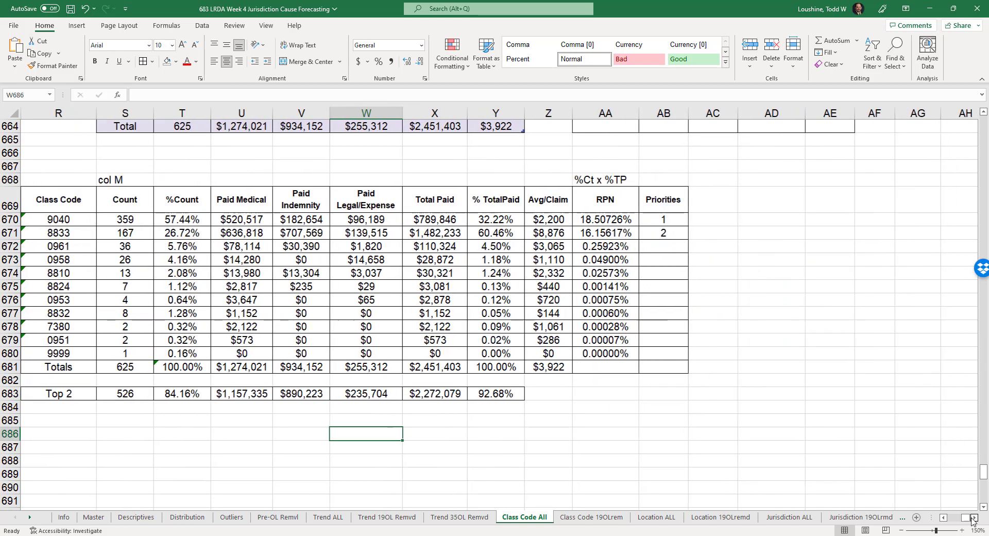
left_click(944, 517)
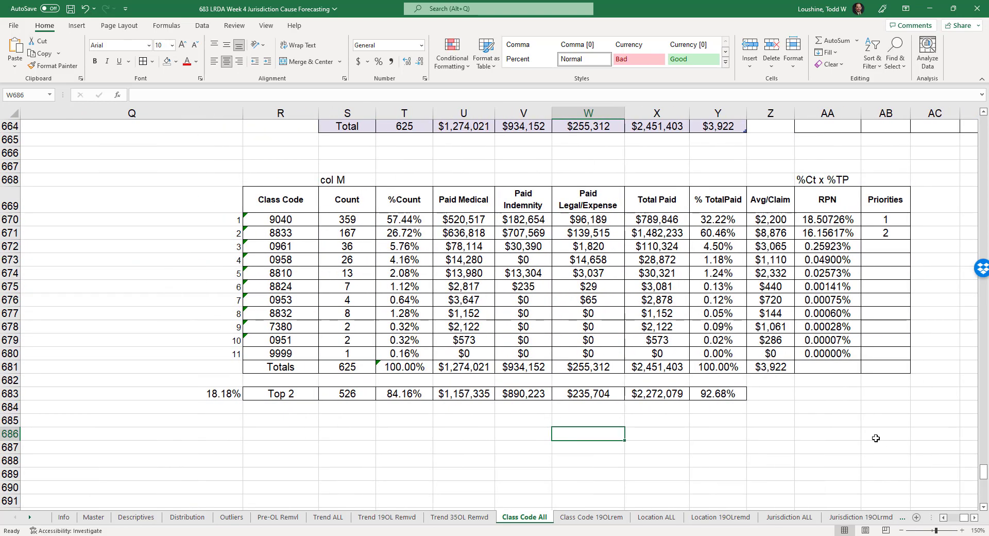
left_click(850, 447)
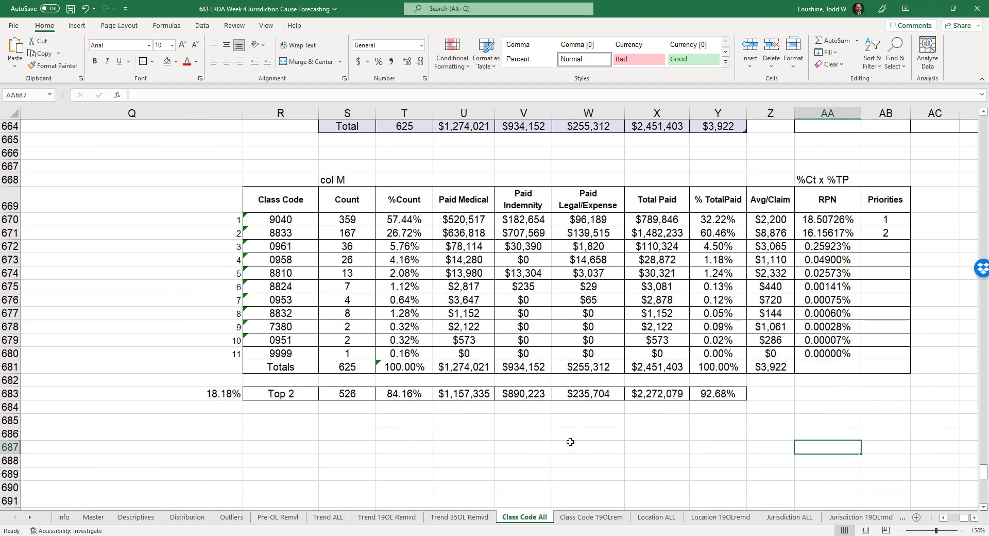
Examine the Top 2 row and the RPN values and formulas for the class codes on the Class Code All sheet.
left_click(289, 394)
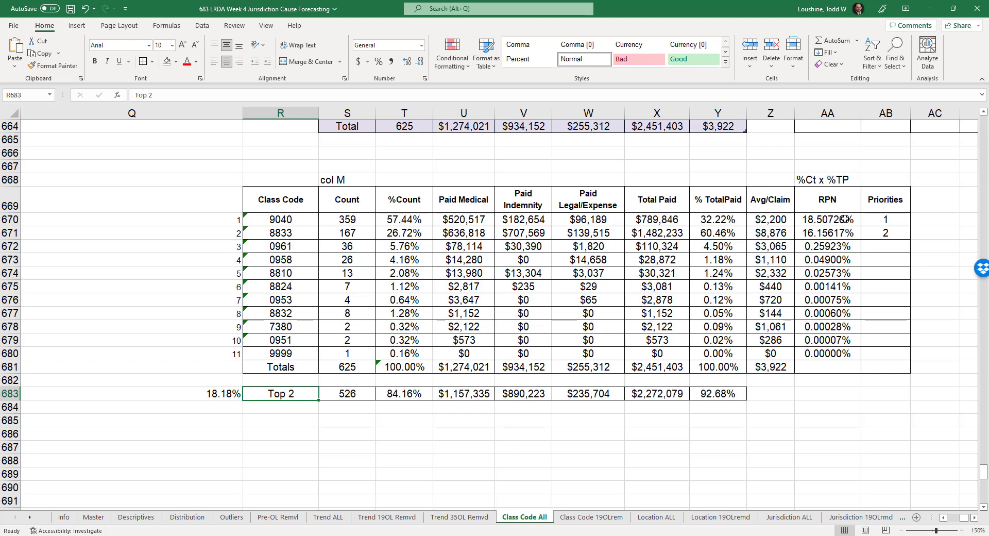
left_click_drag(845, 219, 835, 347)
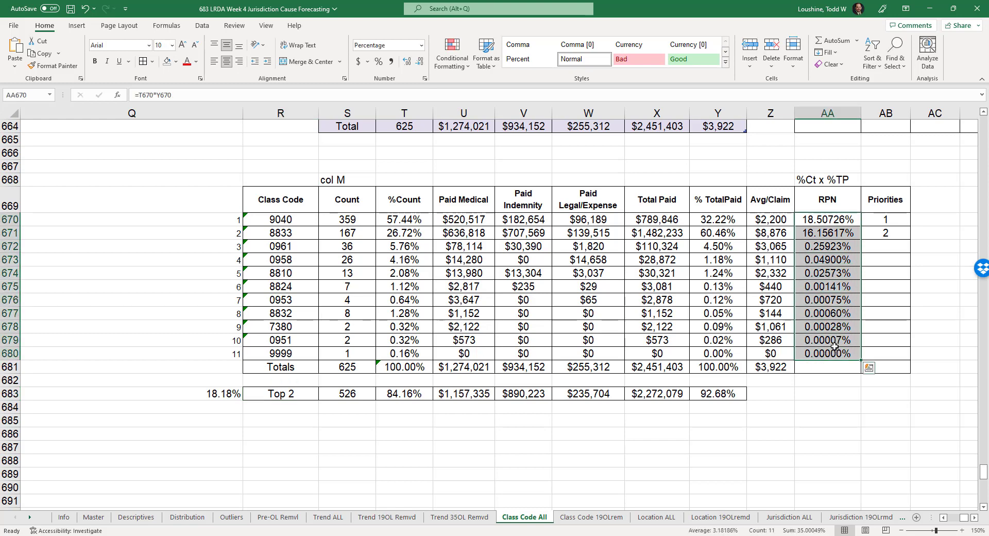
left_click(891, 338)
left_click(834, 234)
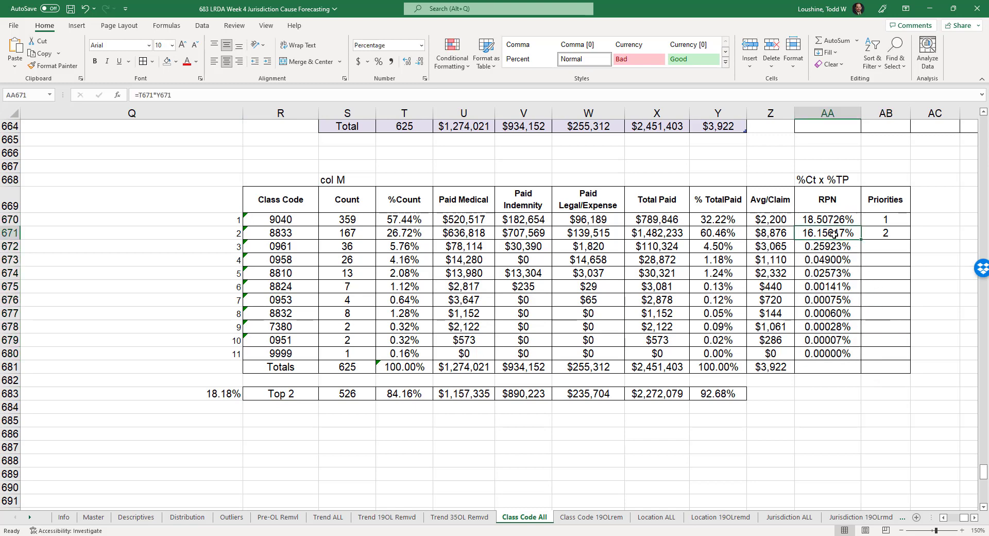
left_click(831, 246)
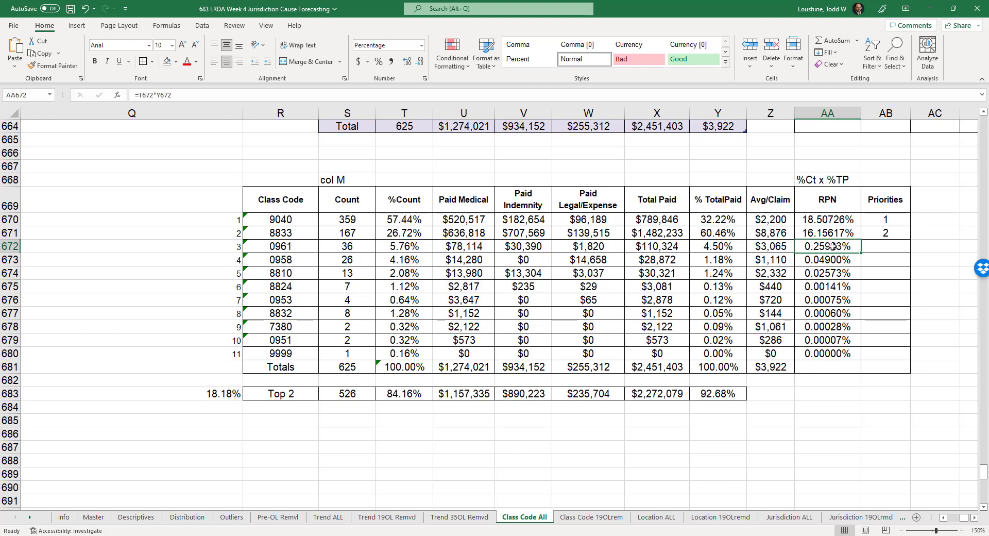
left_click(897, 298)
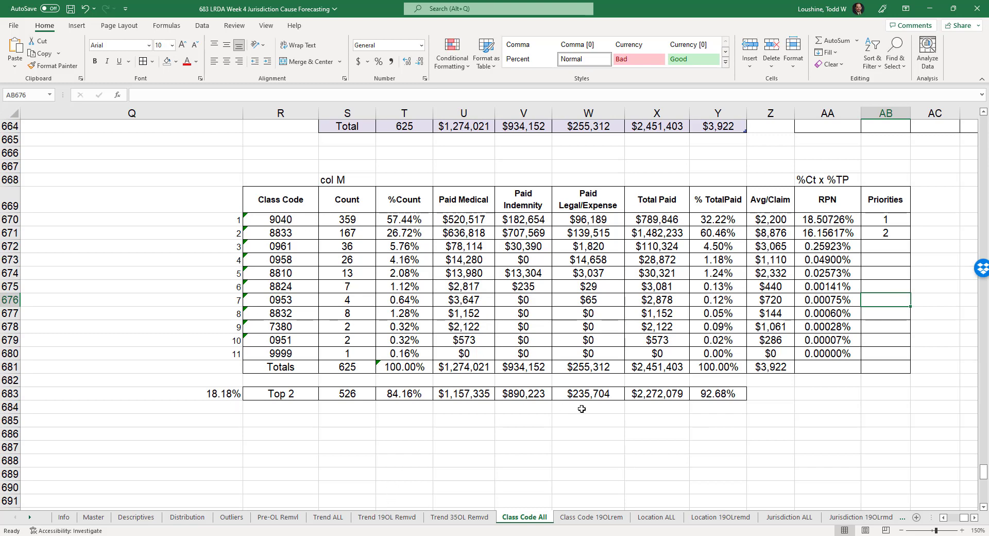
View the class code table on the Class Code 19OLrem sheet at 140% zoom.
left_click(601, 518)
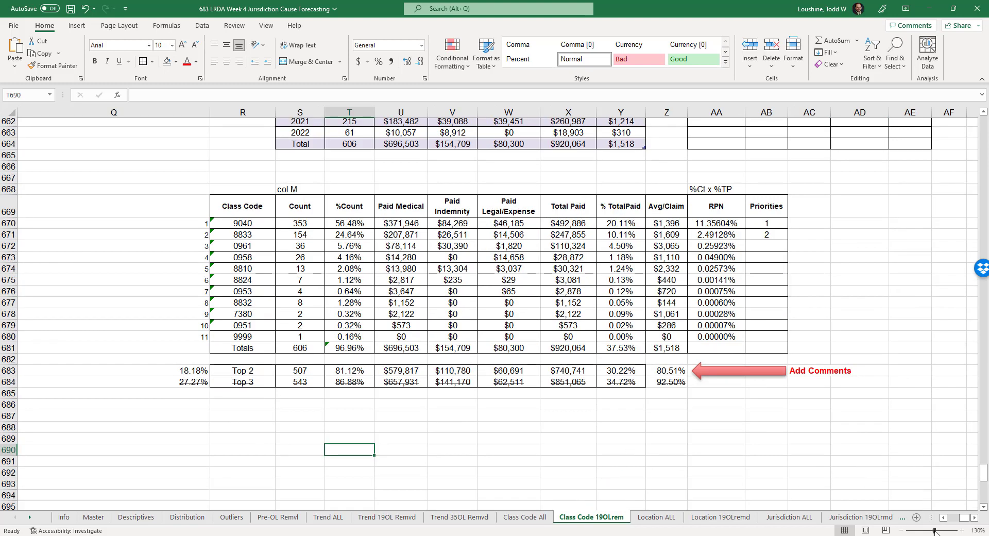
left_click(962, 530)
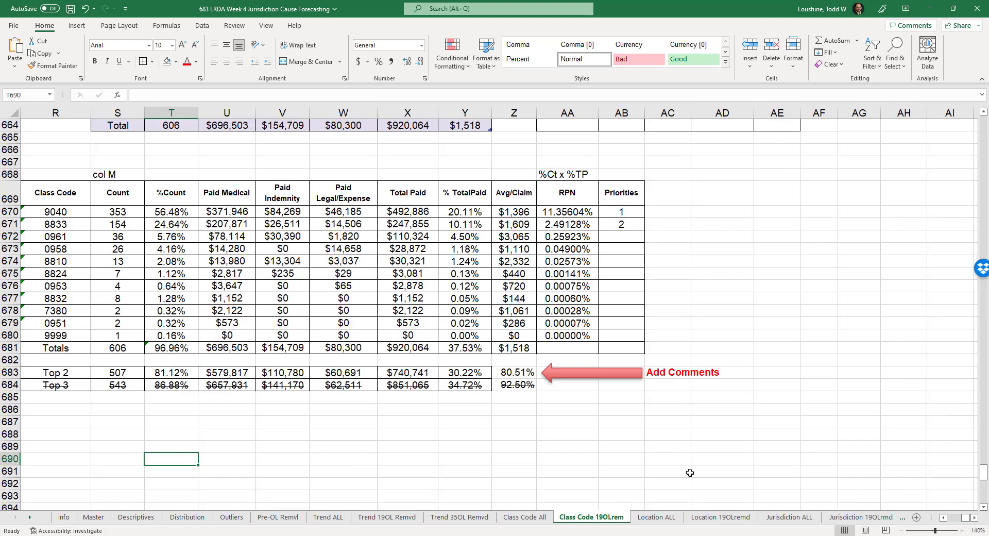
Narrow the Class Code column of the table on the Class Code 19OLrem sheet slightly.
left_click(943, 518)
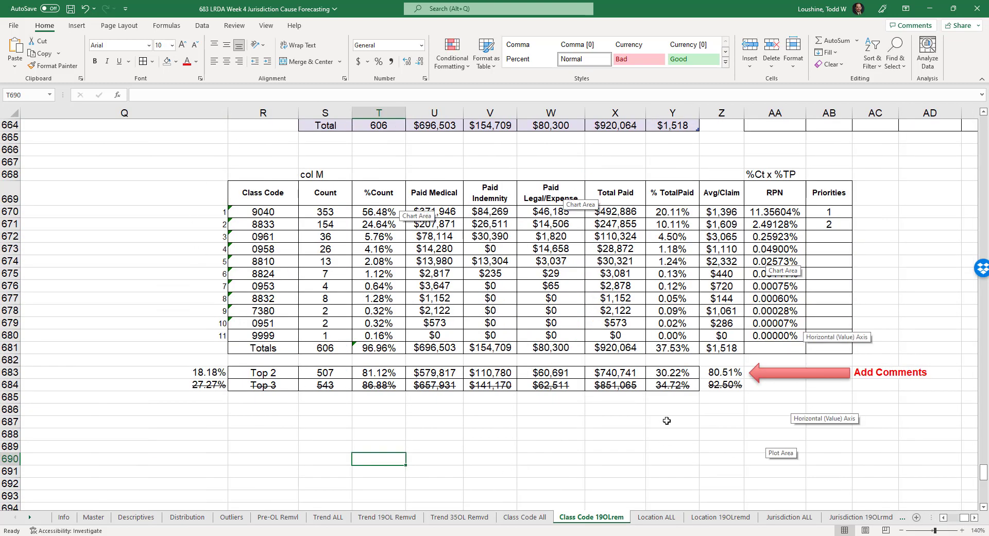
left_click(272, 200)
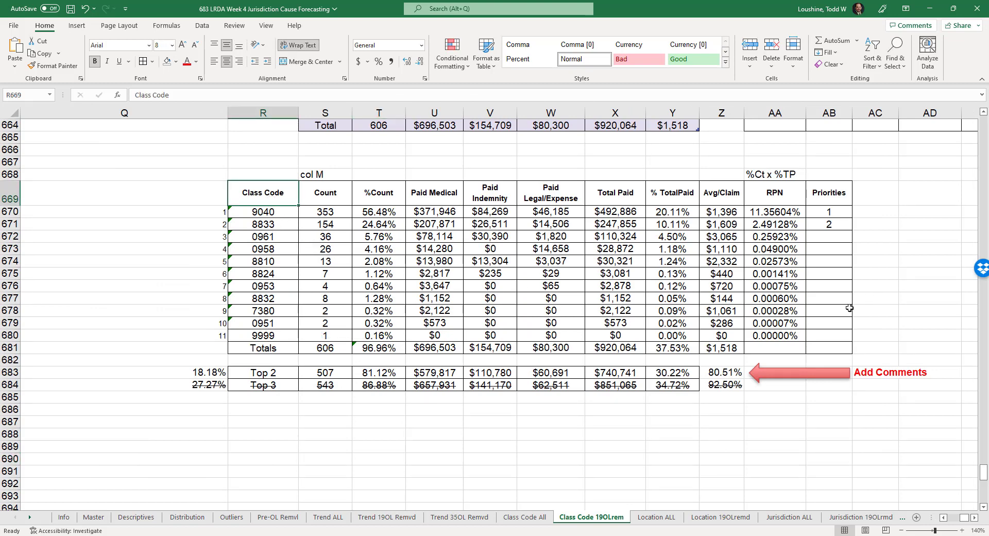
left_click_drag(281, 215, 281, 226)
left_click_drag(296, 113, 291, 113)
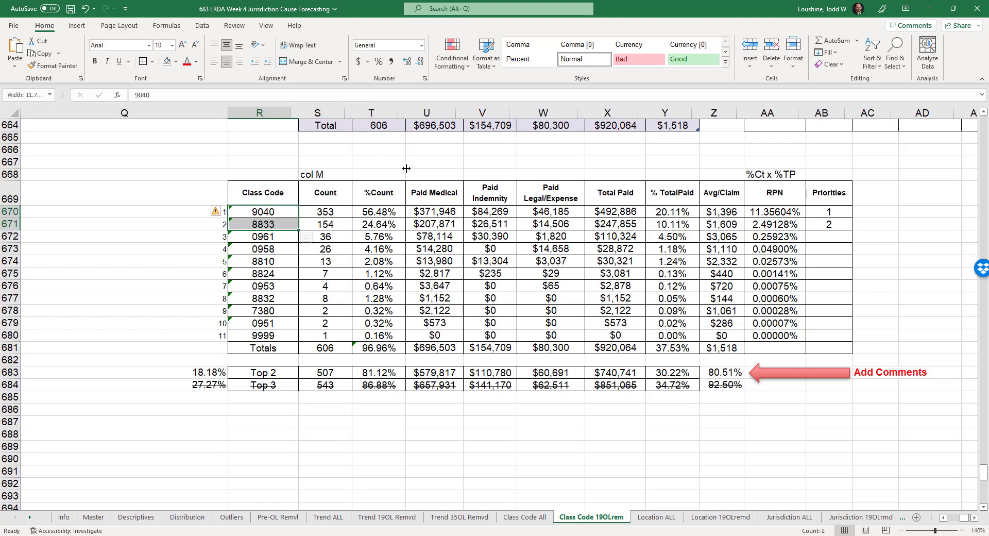
left_click(543, 446)
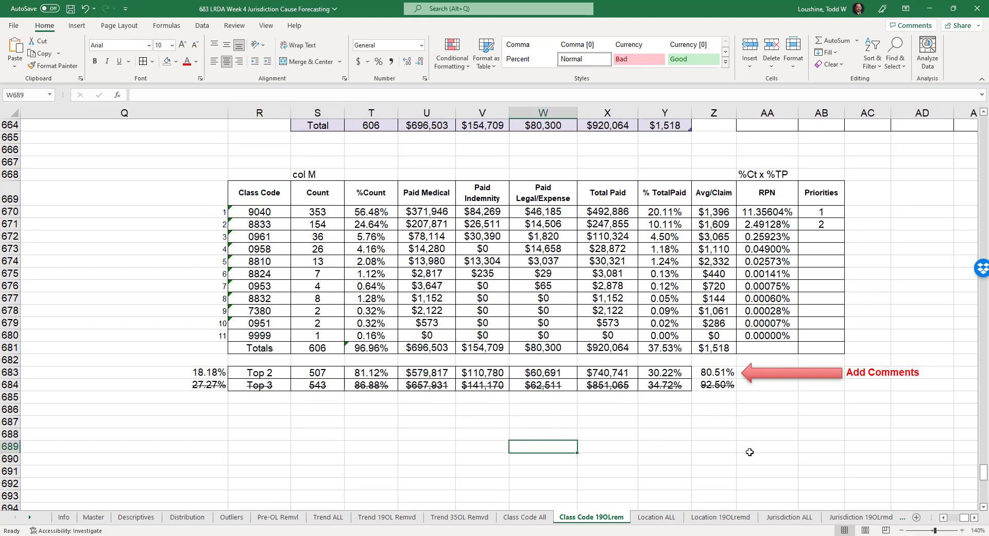
left_click(732, 434)
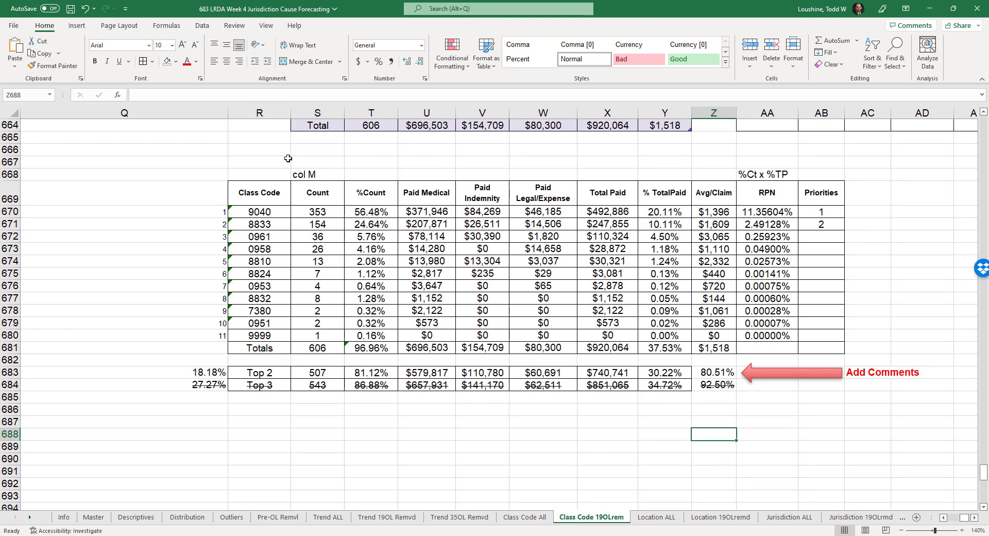
Widen the Count column of the class code table, then narrow it again to fit its numbers.
left_click(261, 189)
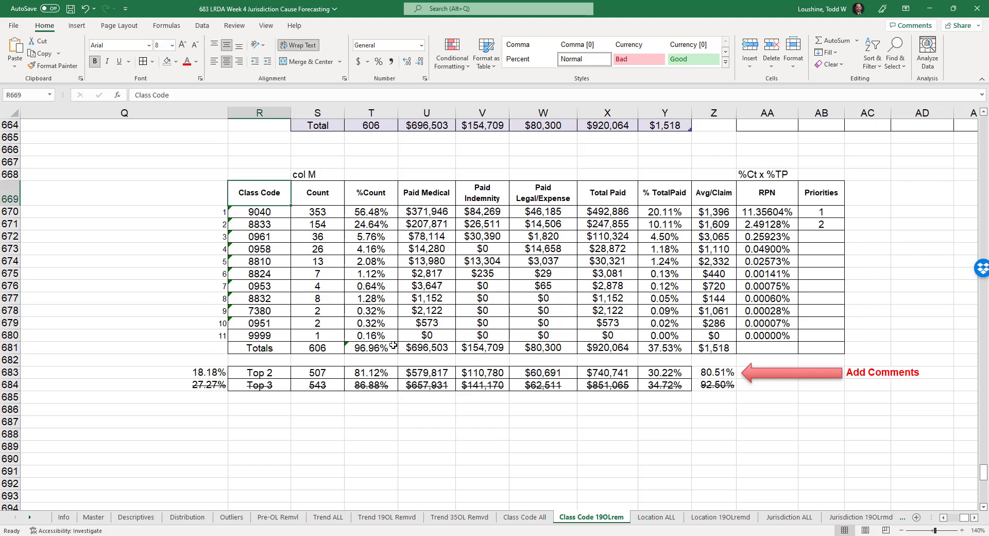
left_click(451, 433)
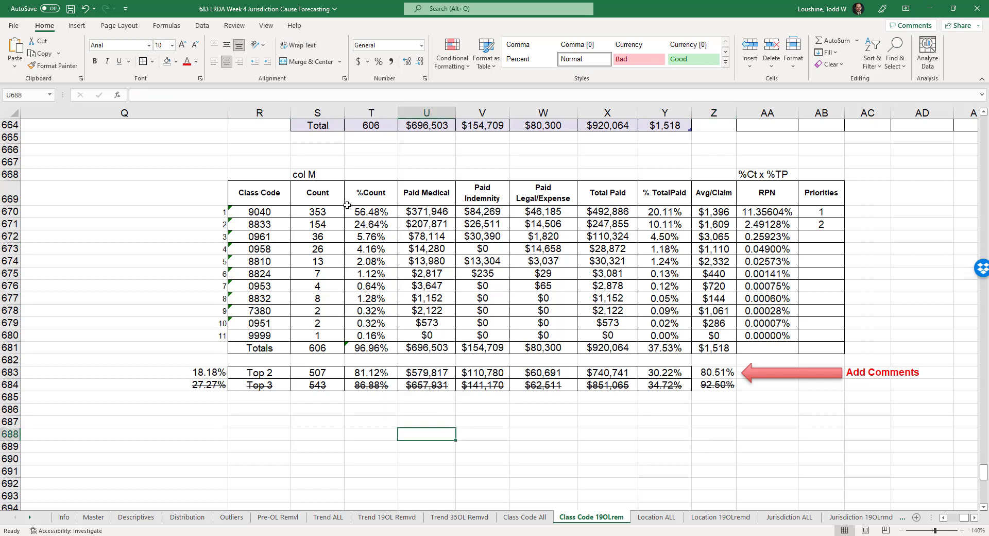
left_click_drag(344, 112, 475, 113)
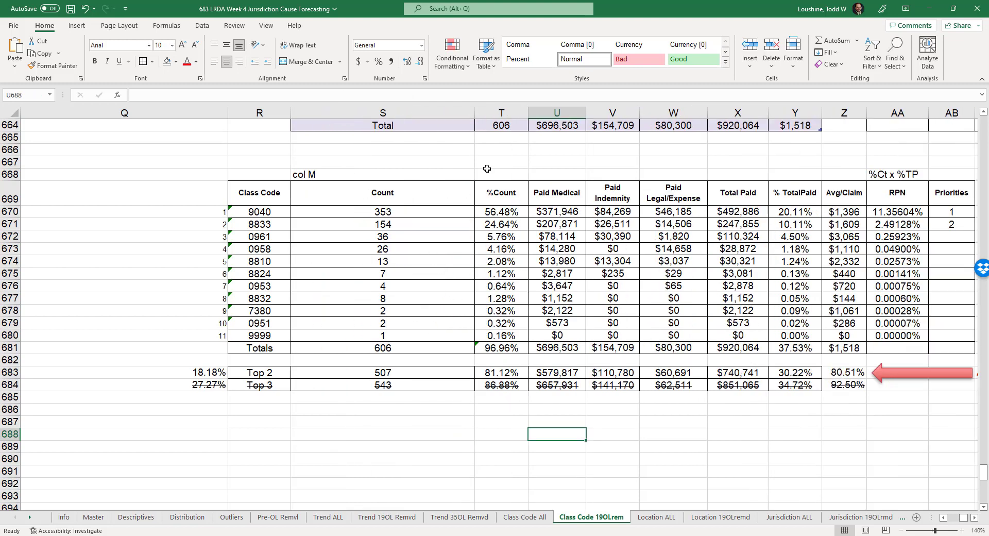
left_click_drag(474, 113, 338, 125)
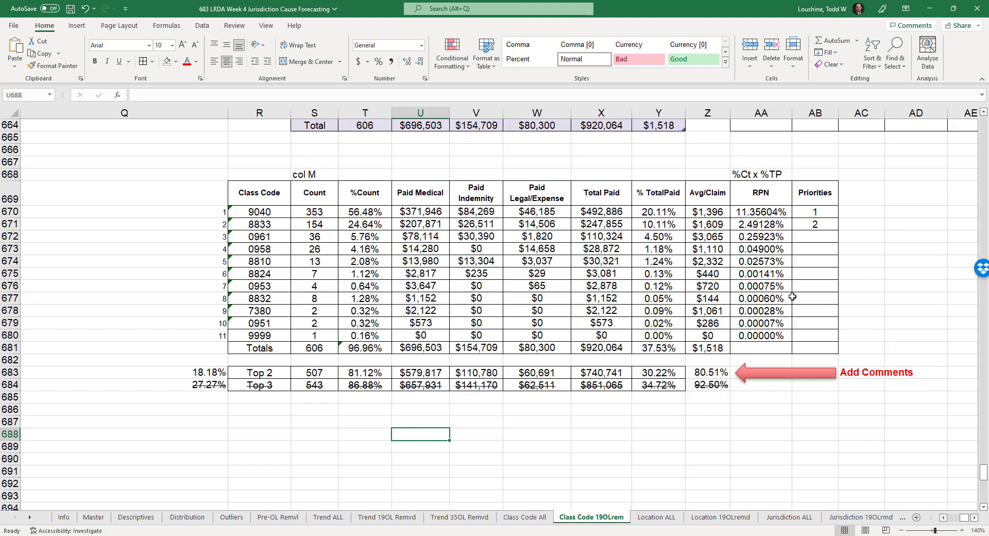
left_click_drag(816, 336, 255, 196)
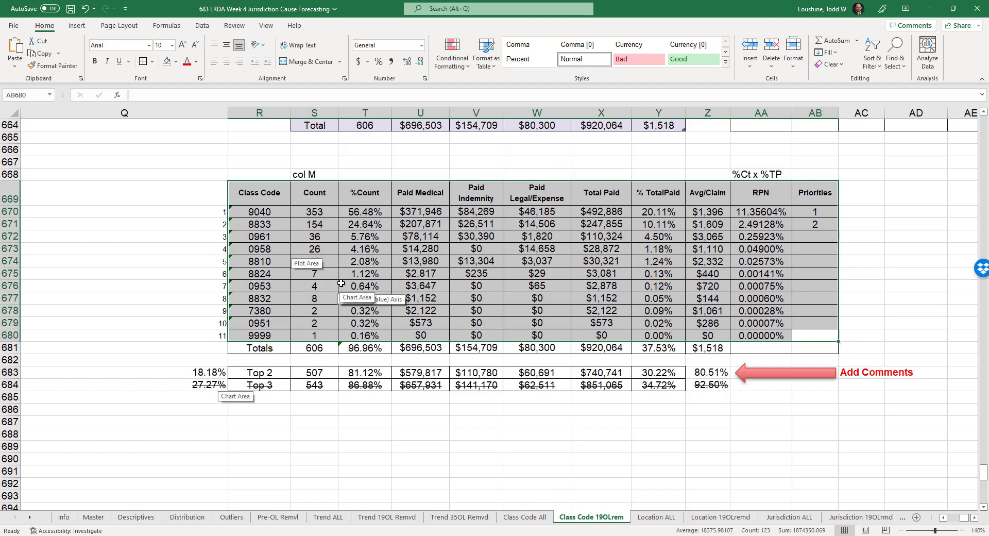
key("Right")
key("Right")
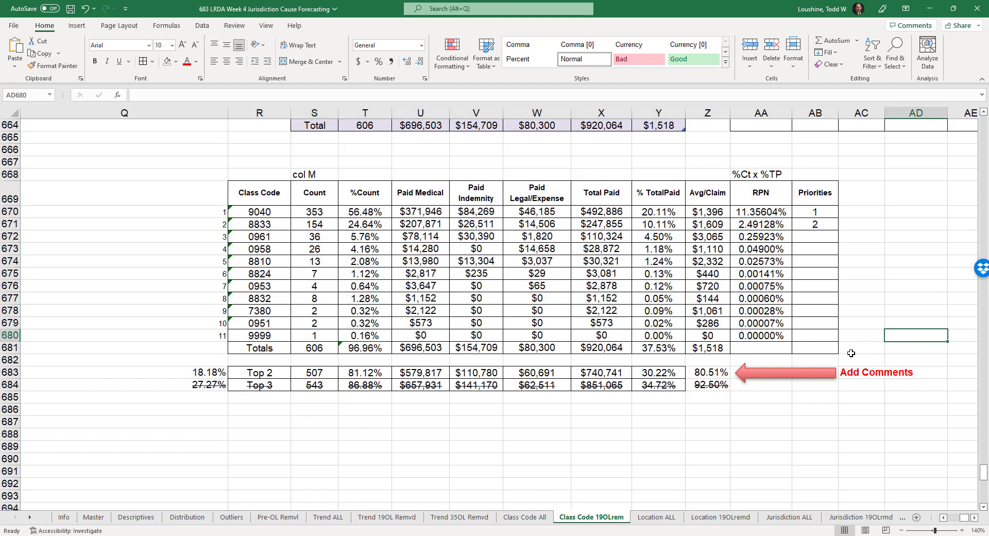
Format the class code range R669:AB681, including the Totals row, as a table with headers in a light blue banded style.
left_click_drag(818, 348, 258, 192)
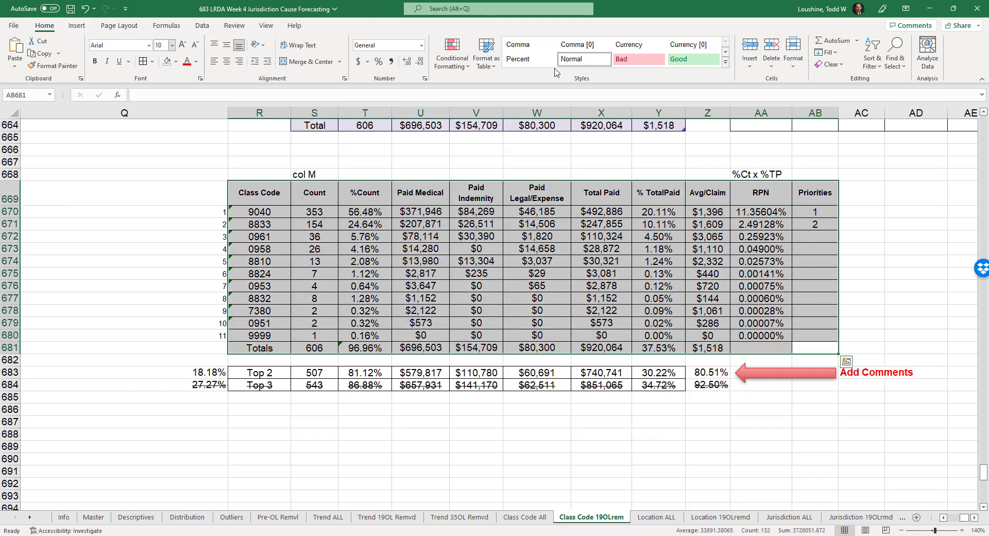
left_click(493, 69)
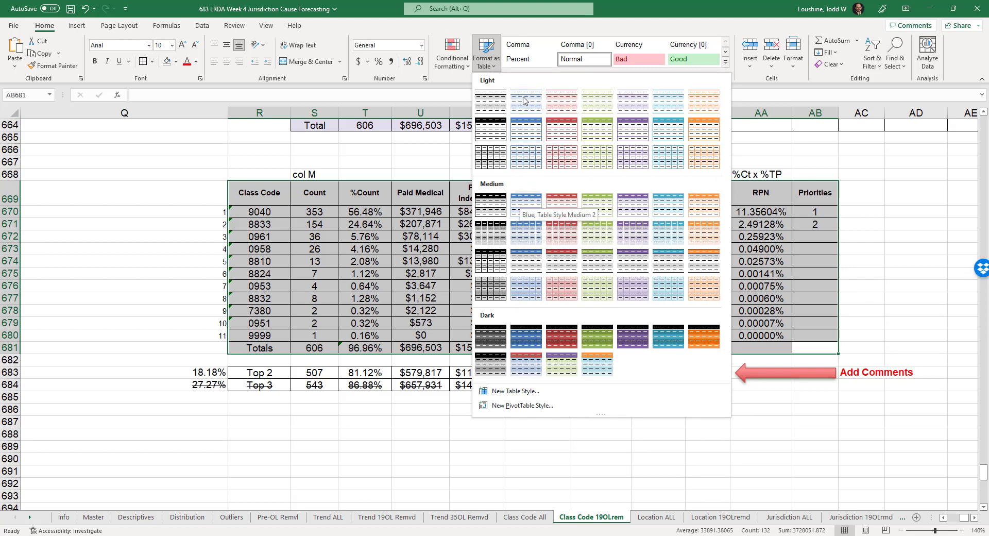
left_click(522, 202)
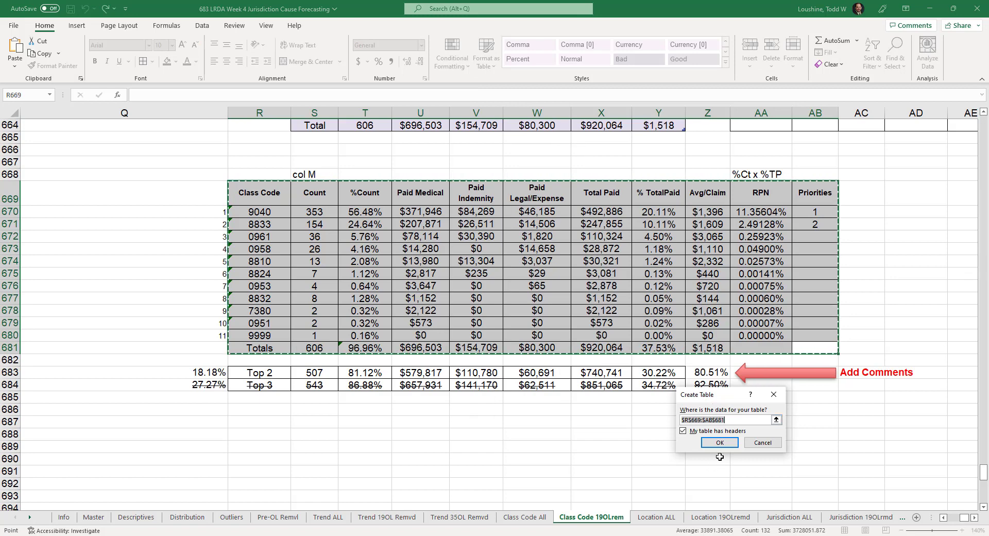
left_click(721, 444)
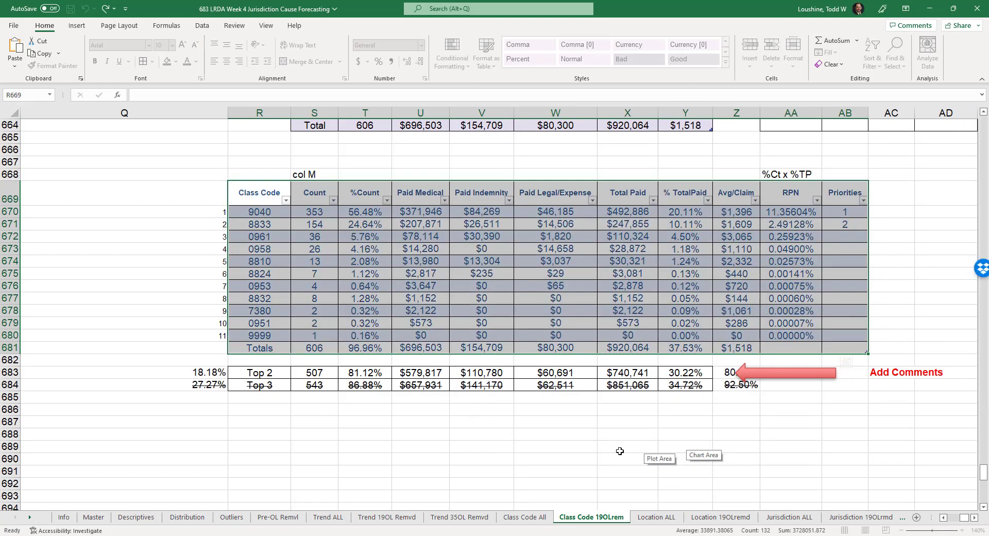
Remove the filter arrows from the header row of the class code table.
left_click(639, 447)
left_click_drag(845, 199, 286, 198)
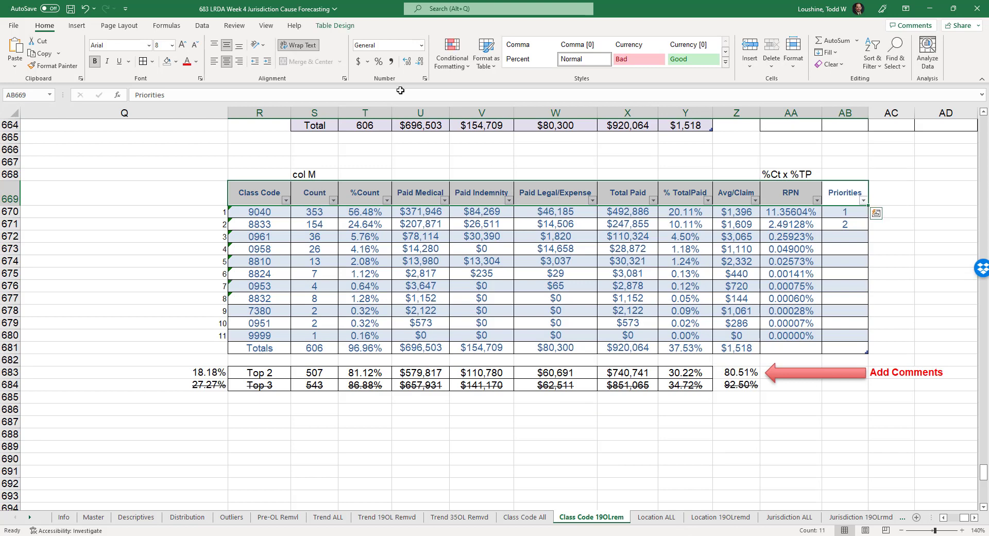
left_click(202, 25)
left_click(466, 51)
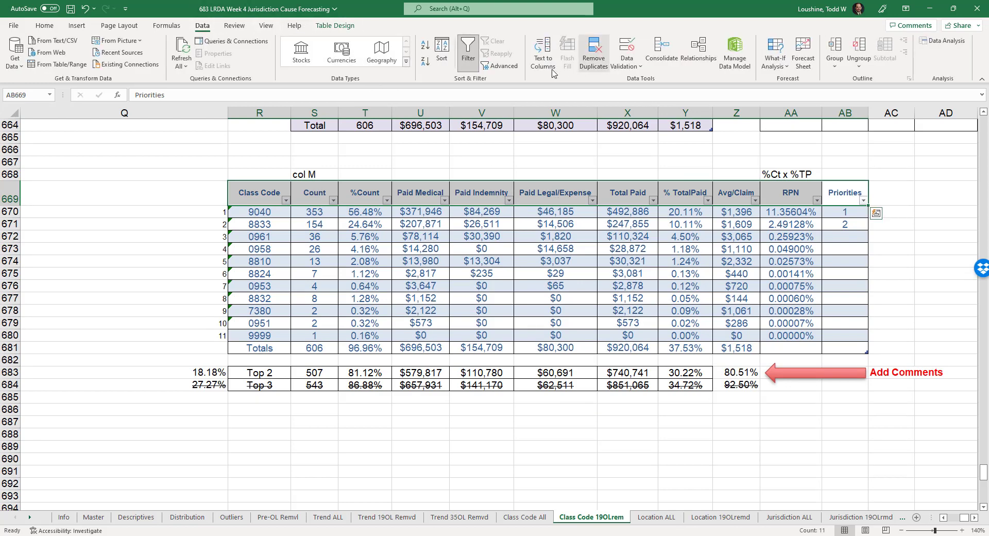
left_click(584, 433)
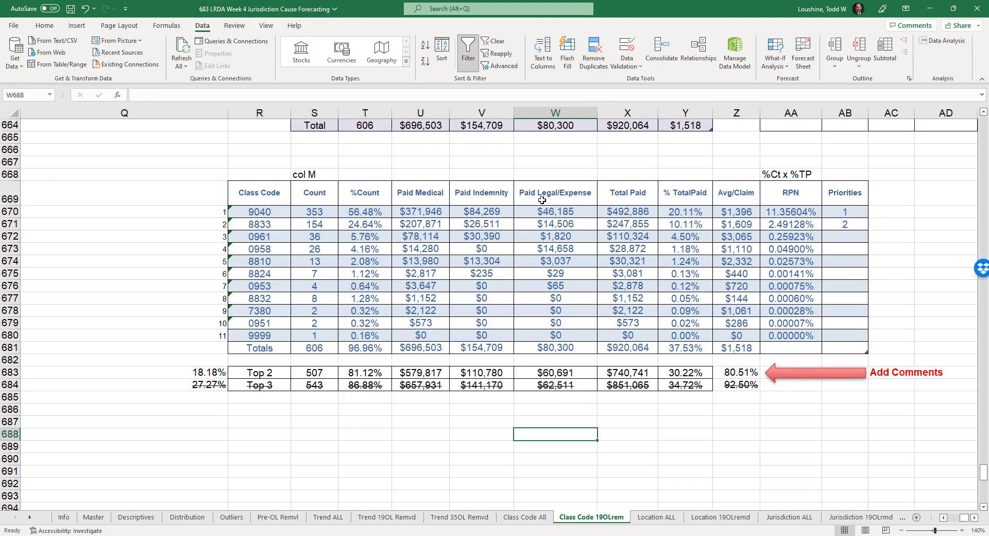
Set columns R to AB to a uniform width, then narrow Class Code, Count, %Count, % TotalPaid, Avg/Claim and Priorities to suit their contents.
left_click_drag(275, 112, 820, 111)
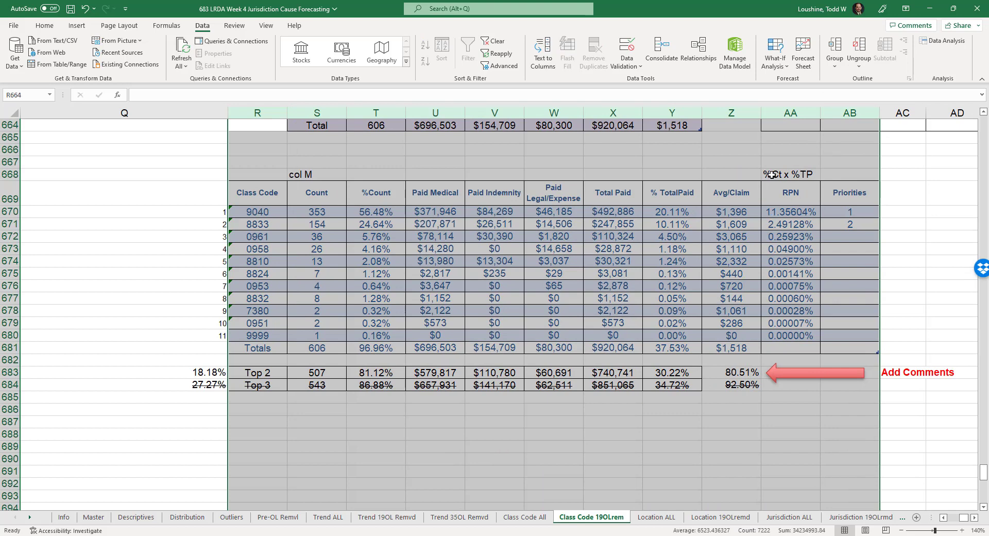
left_click(375, 447)
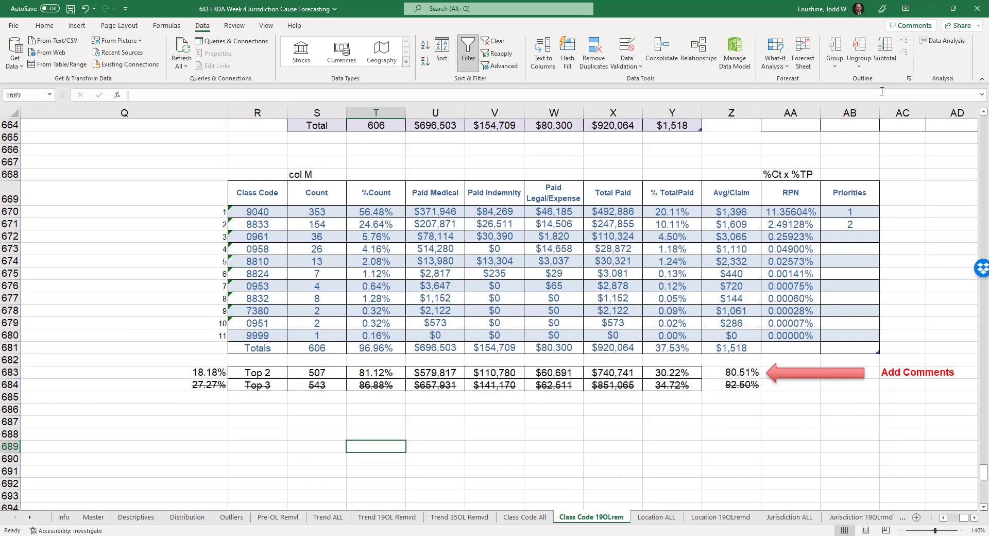
left_click_drag(880, 113, 860, 113)
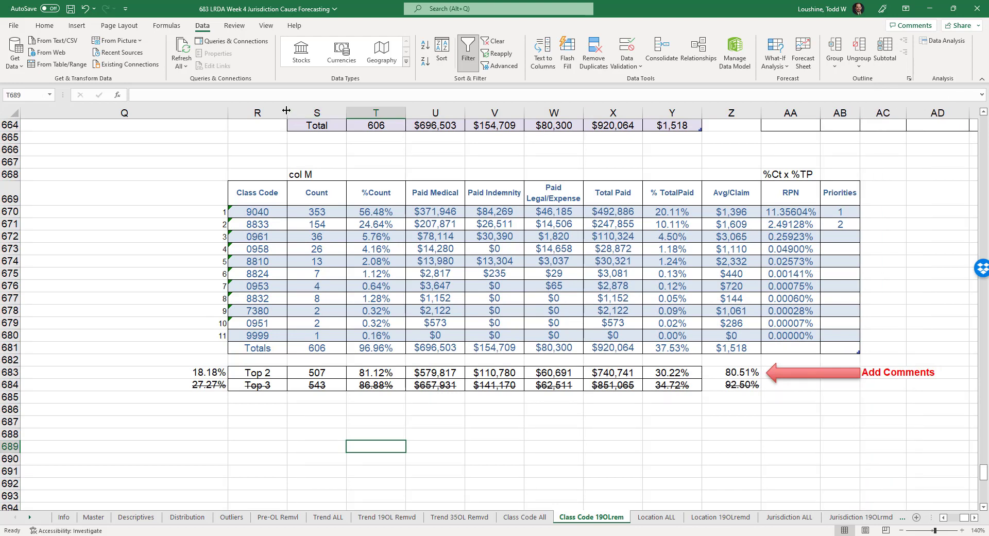
left_click_drag(287, 113, 367, 113)
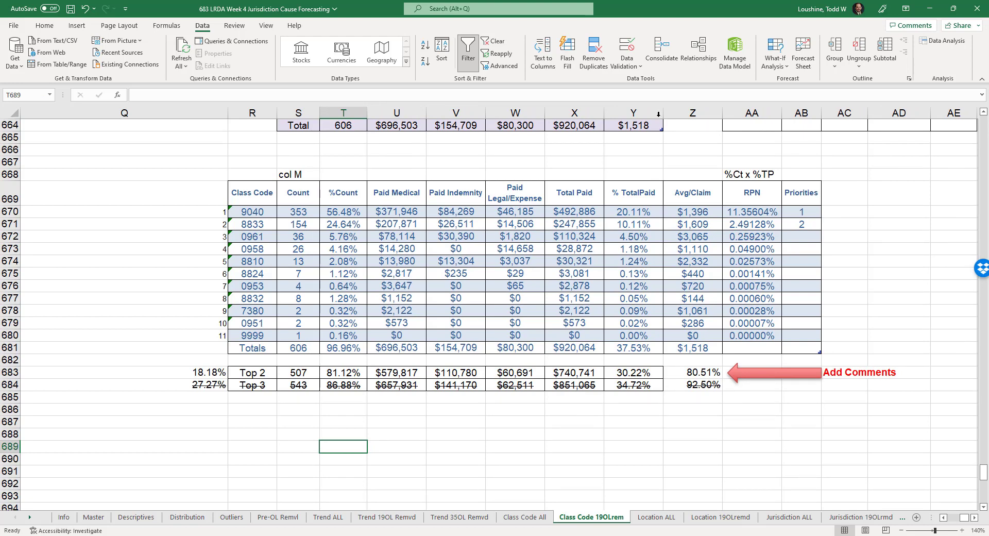
left_click_drag(663, 113, 714, 114)
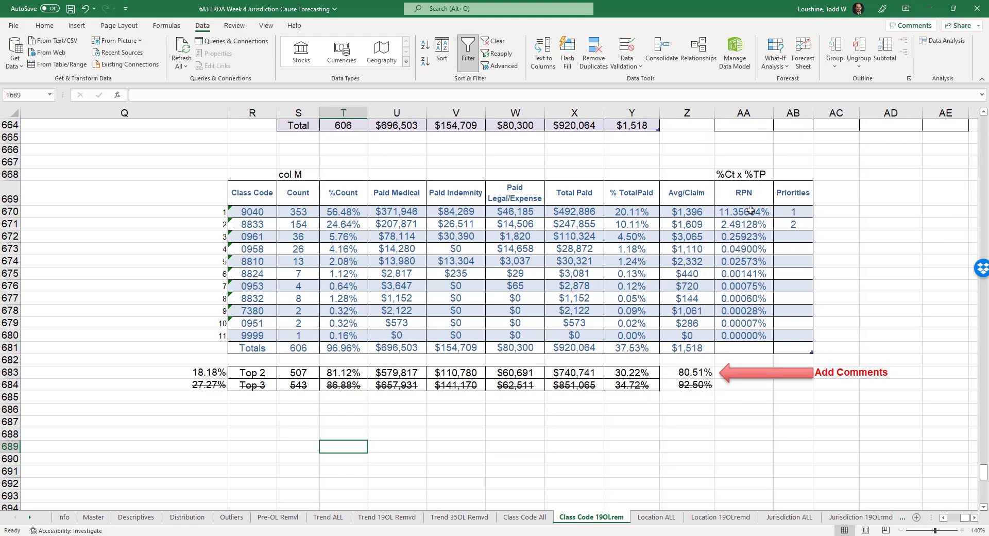
Reduce the RPN values in AA670:AA680 to font size 8 and narrow the RPN column.
left_click_drag(751, 210, 745, 335)
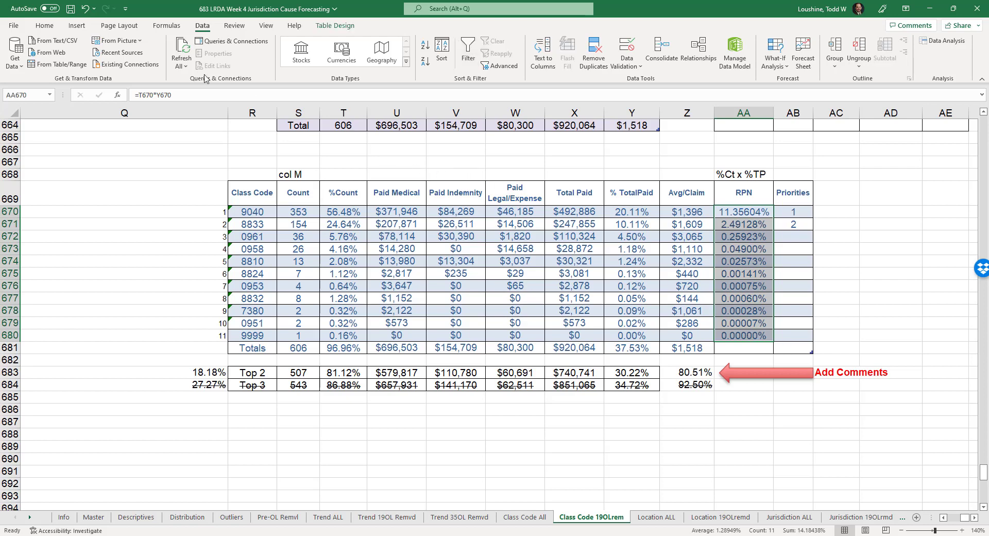
left_click(44, 25)
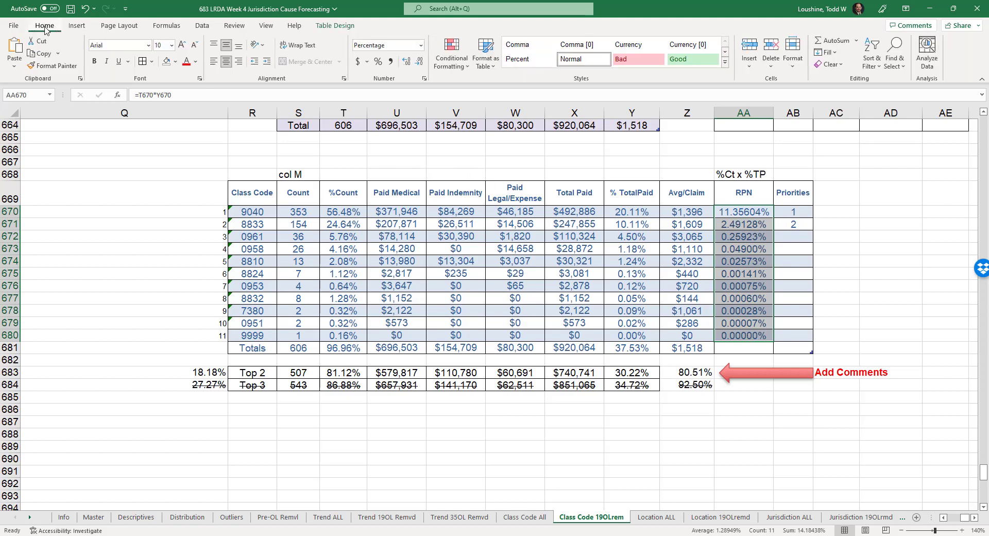
left_click(172, 49)
left_click(164, 59)
left_click(876, 248)
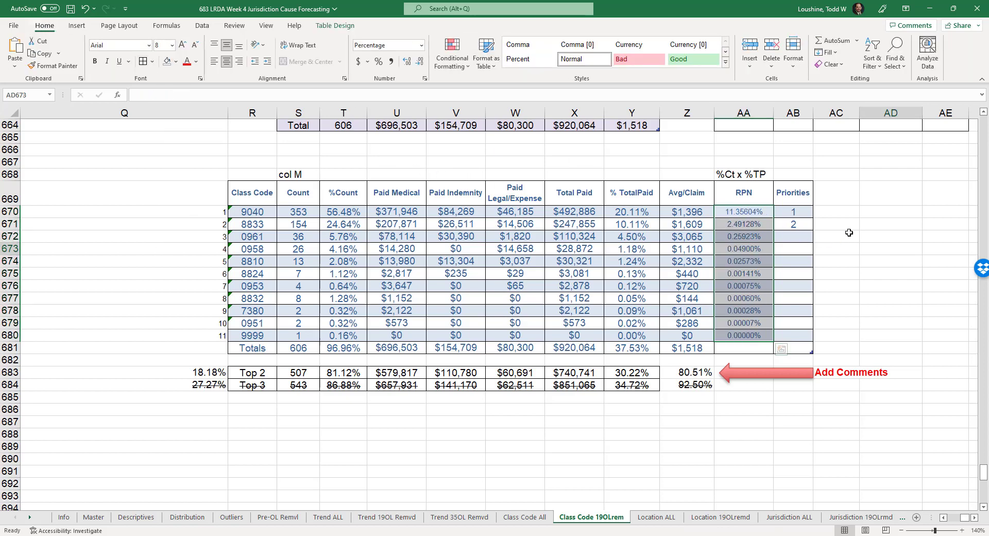
left_click_drag(773, 113, 759, 211)
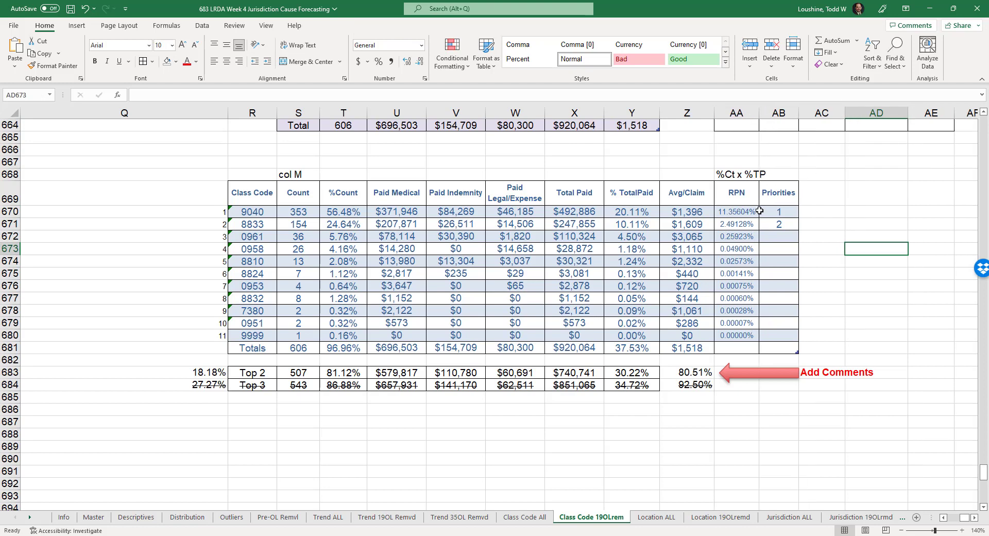
left_click(860, 320)
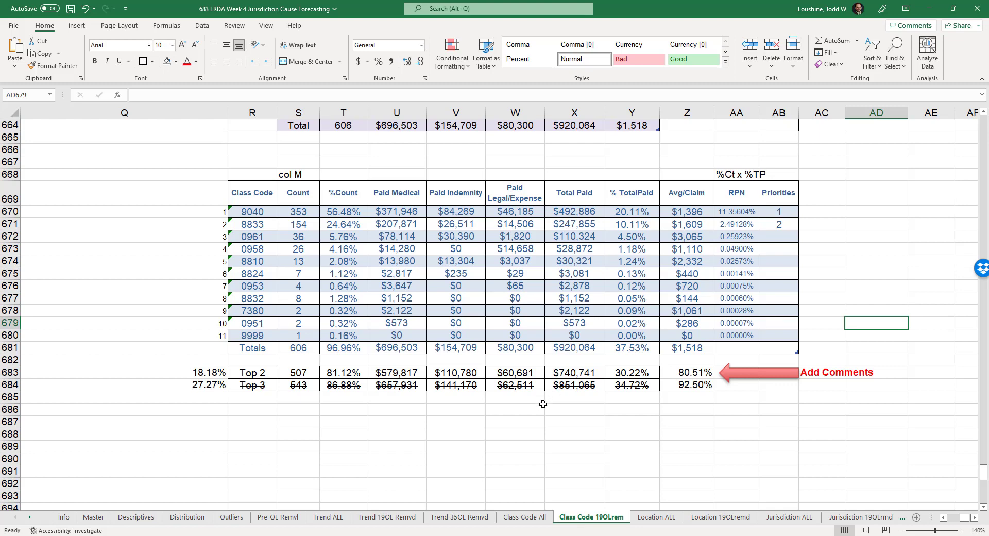
Examine the %Count and % TotalPaid columns and the formulas behind the Count, %Count and Total Paid totals.
left_click(340, 191)
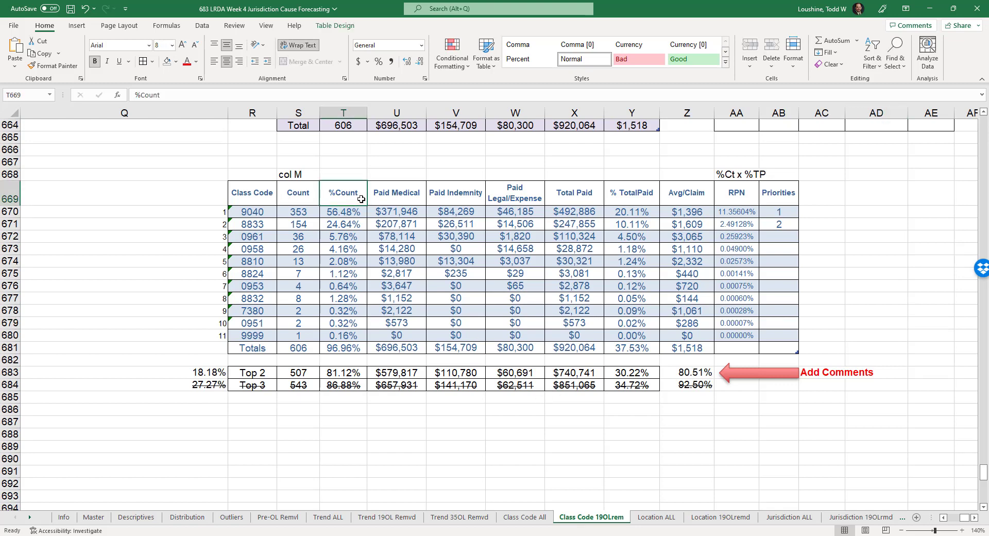
left_click(634, 198)
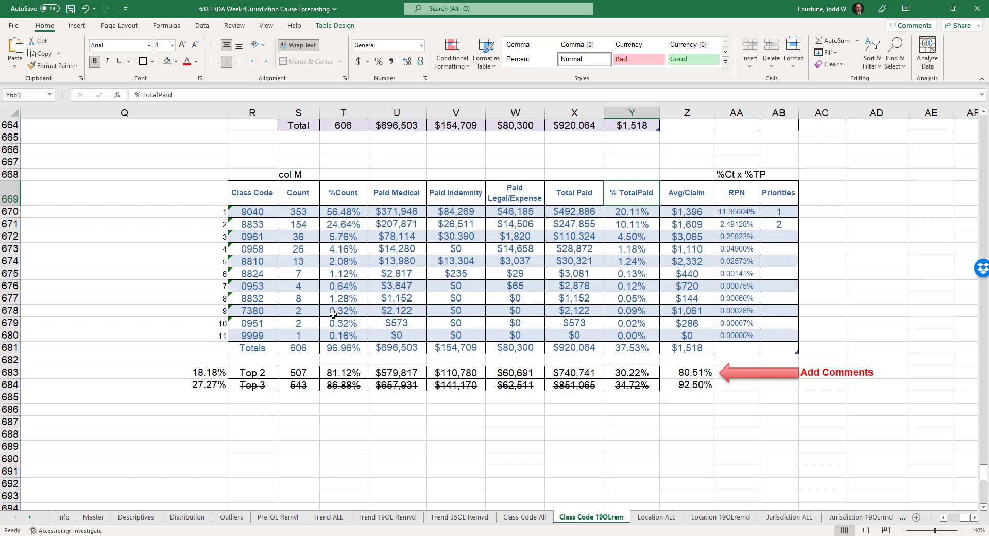
left_click(304, 350)
left_click(341, 351)
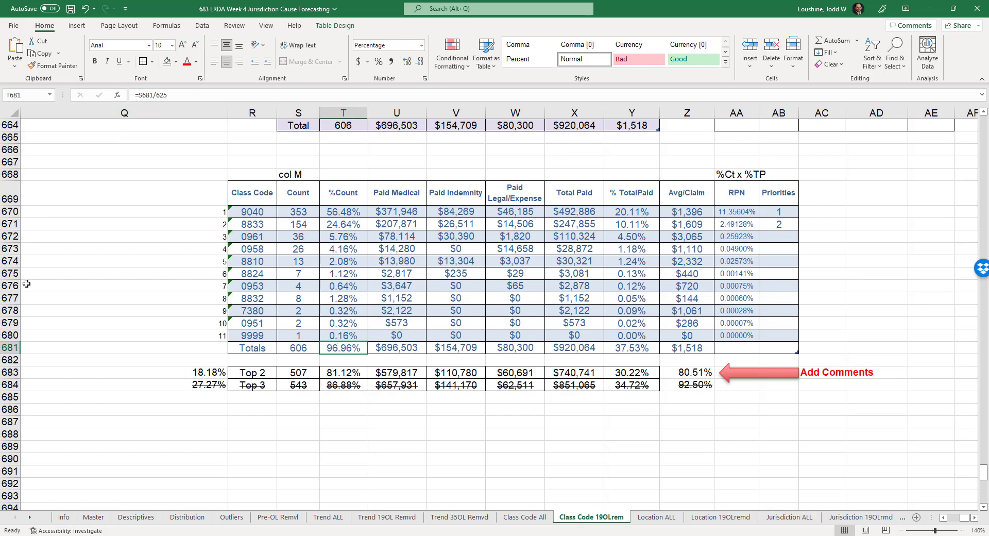
left_click(628, 354)
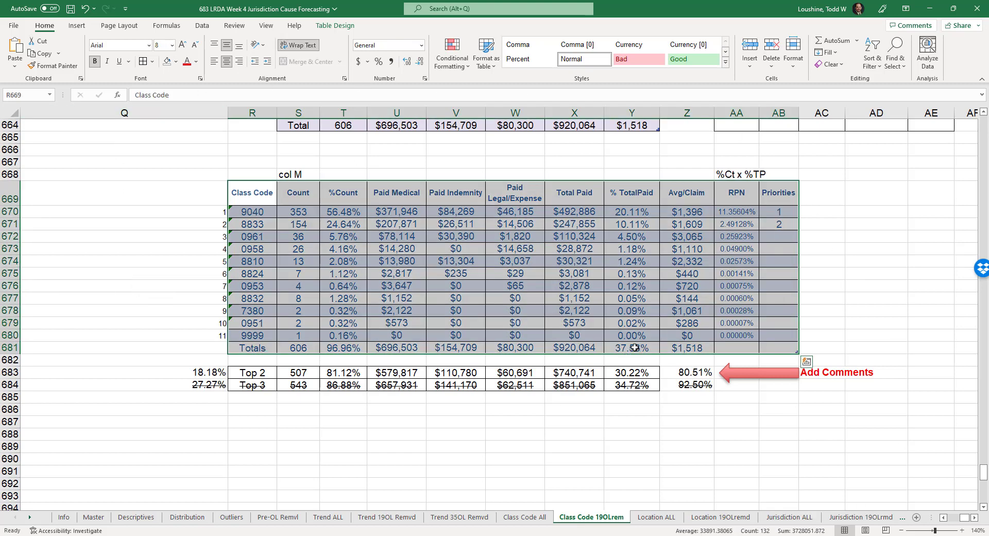
left_click(635, 348)
left_click(721, 433)
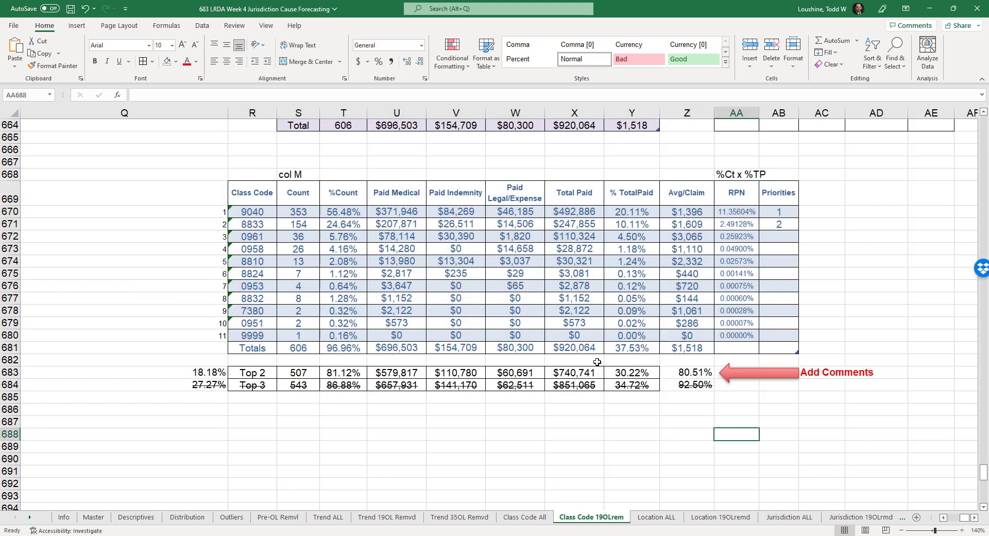
left_click(584, 349)
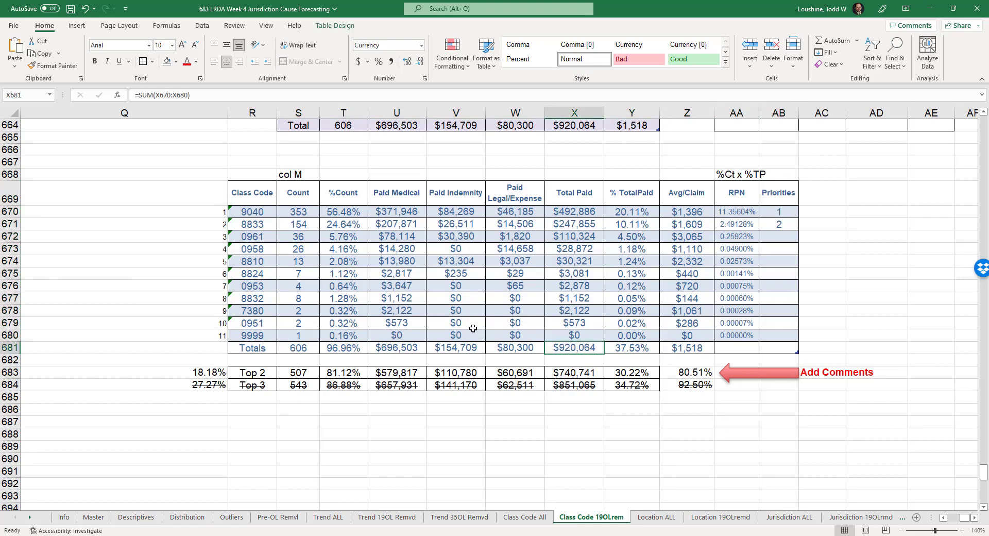
left_click(303, 349)
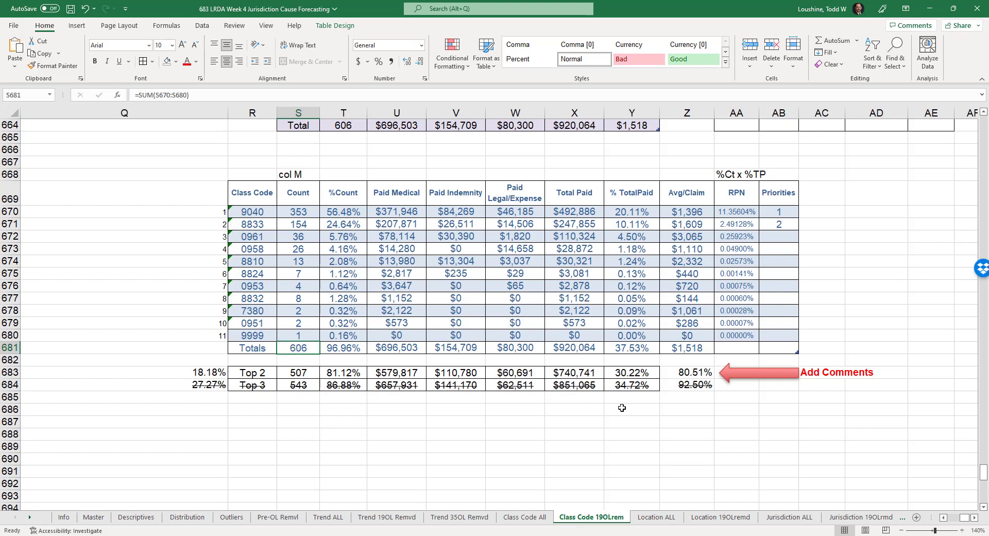
Examine the Top 2 and Top 3 share formulas in Z683 and Z684 and the %Ct x %TP note above the RPN column.
left_click(702, 372)
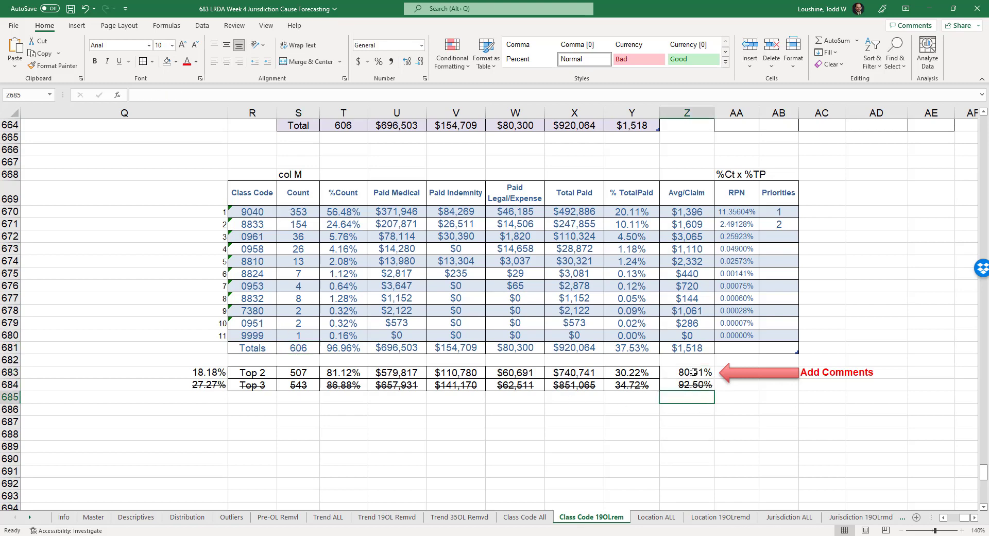
left_click(694, 385)
left_click(694, 373)
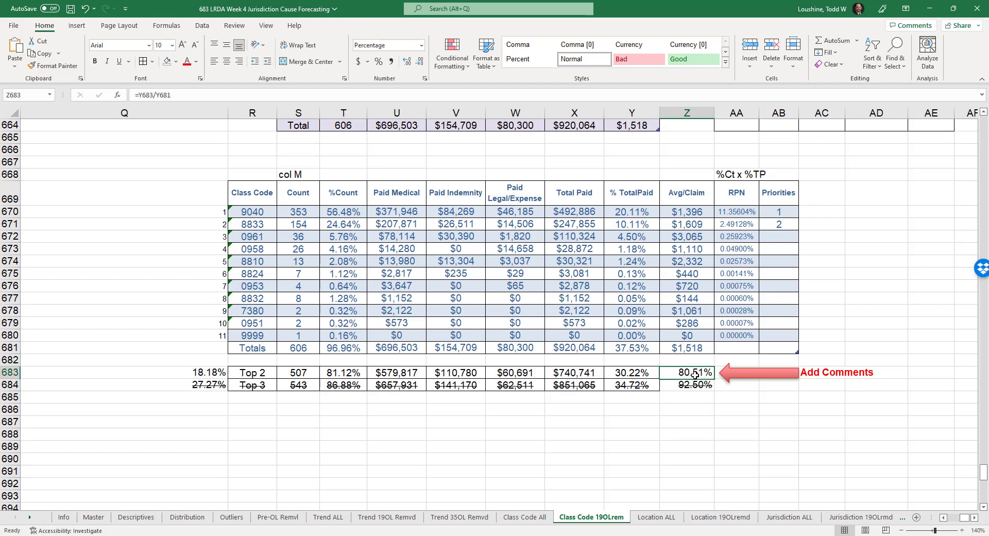
left_click(694, 388)
left_click(689, 409)
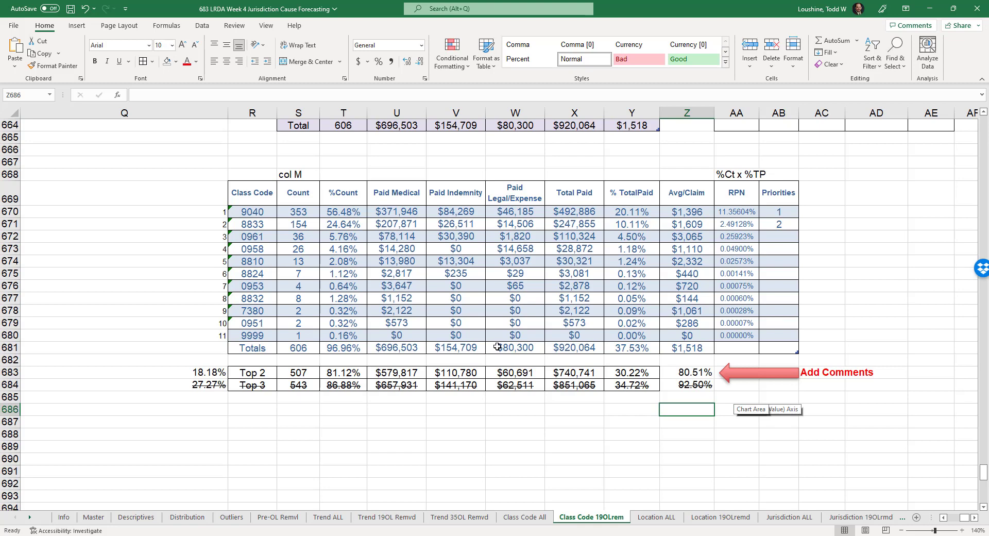
left_click(735, 175)
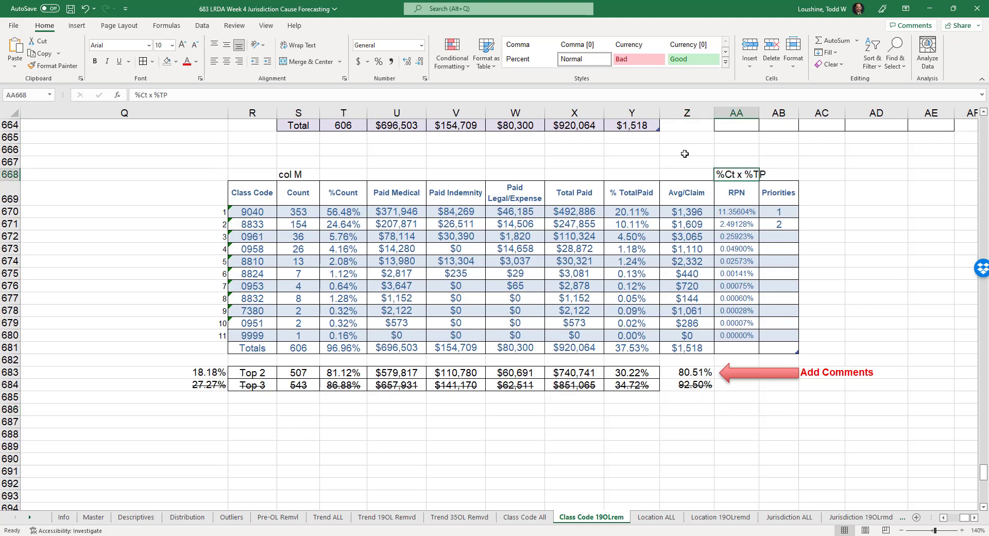
left_click(309, 170)
left_click(737, 171)
Save the workbook under the new file name 683 LRDA Week 5 Final Results in the 2022 Fall folder.
left_click(15, 26)
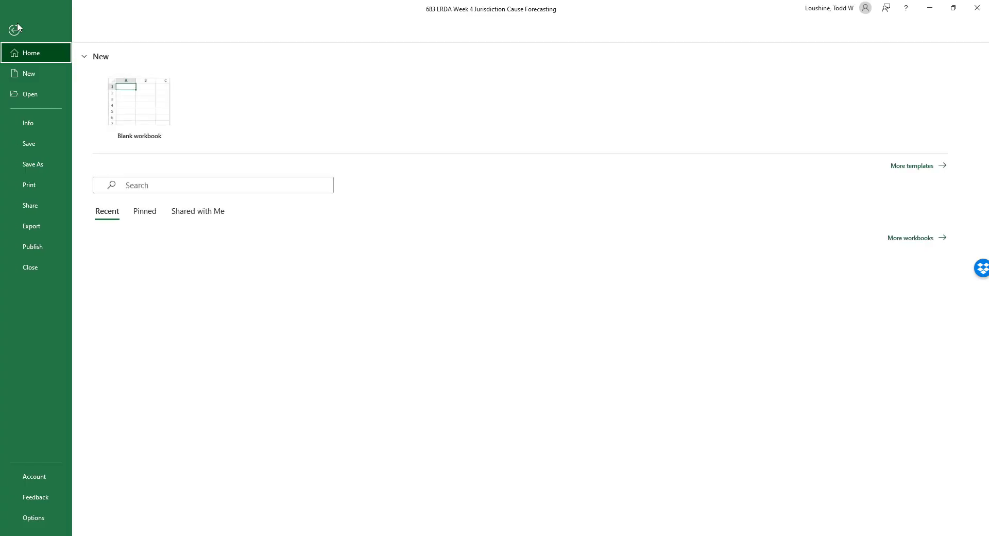
left_click(32, 165)
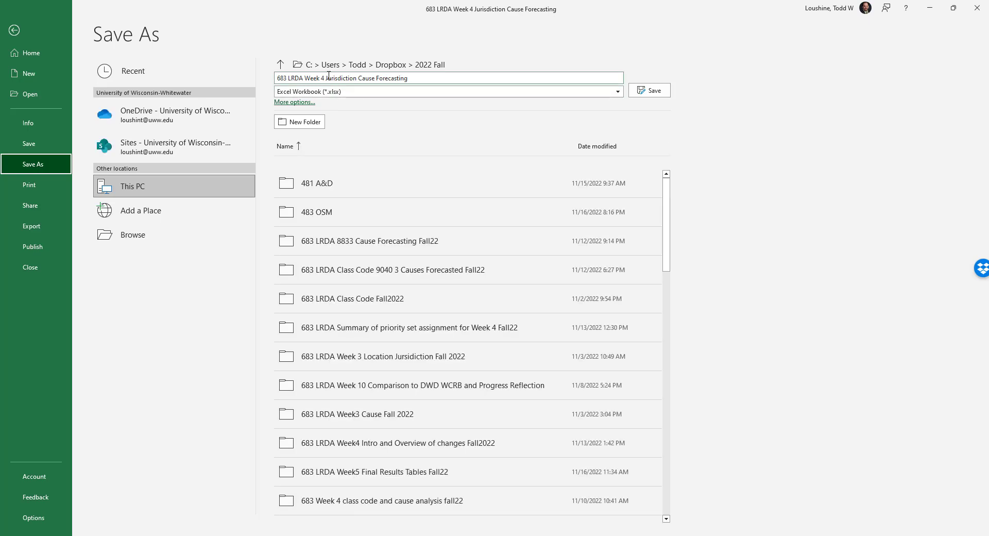
left_click(326, 76)
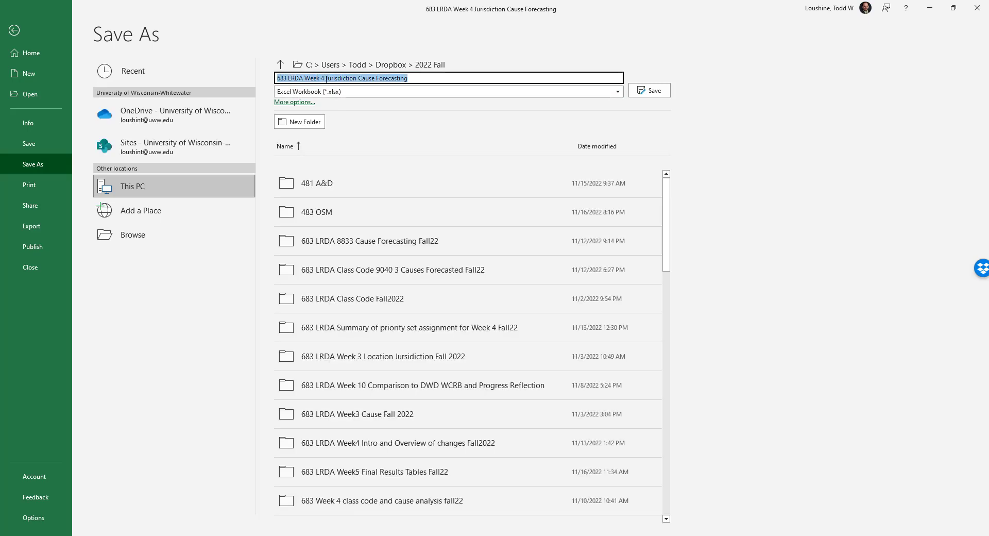
left_click(325, 78)
key("BackSpace")
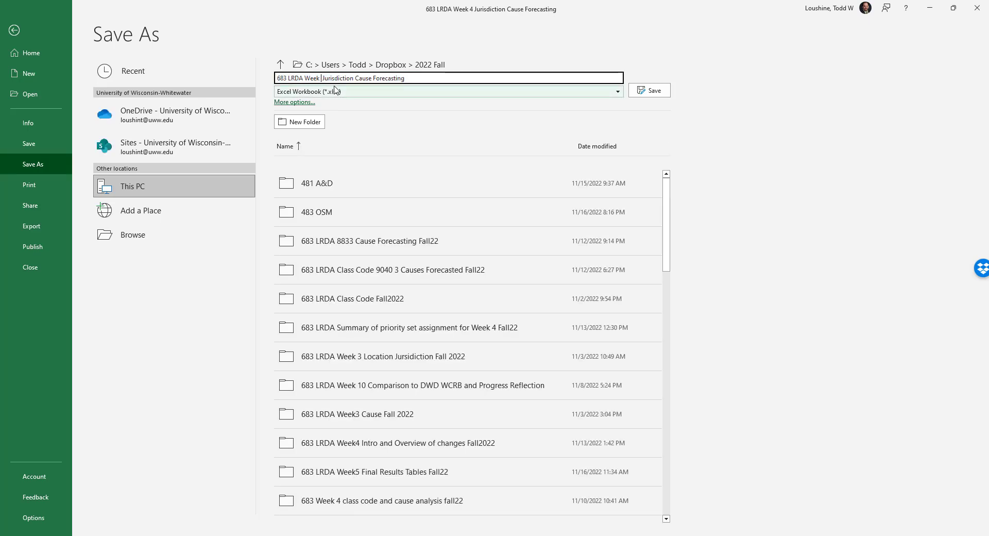
type("5")
left_click_drag(404, 79, 331, 81)
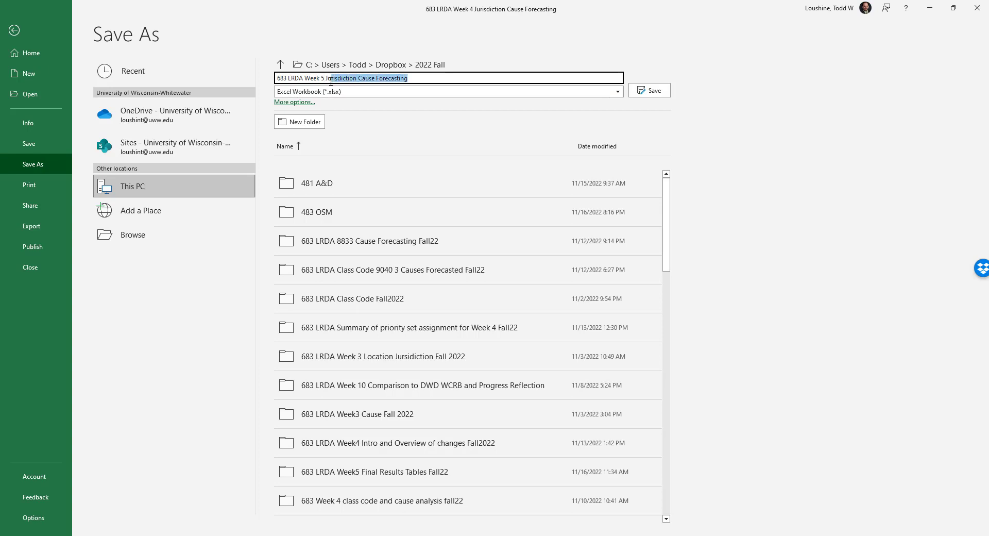
left_click(326, 80)
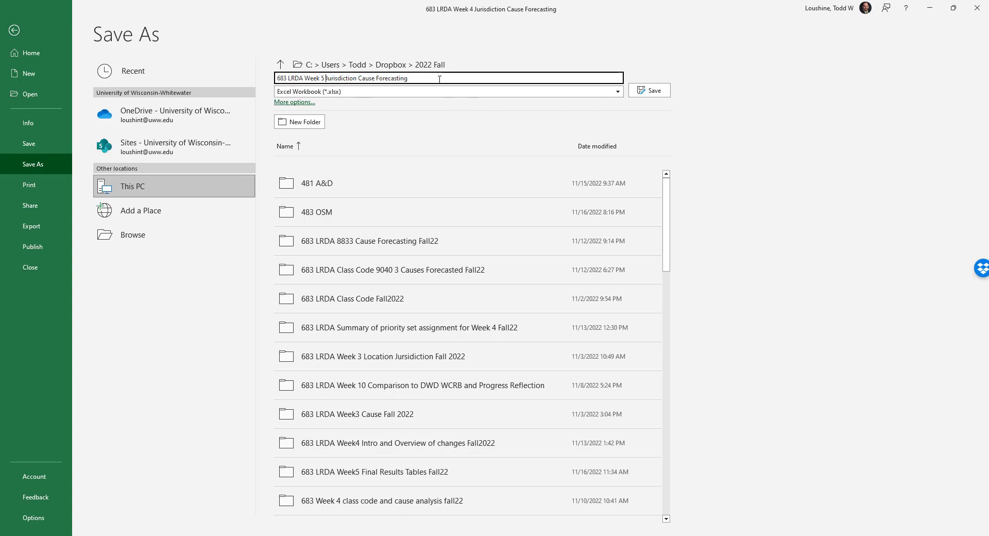
left_click_drag(415, 78, 345, 77)
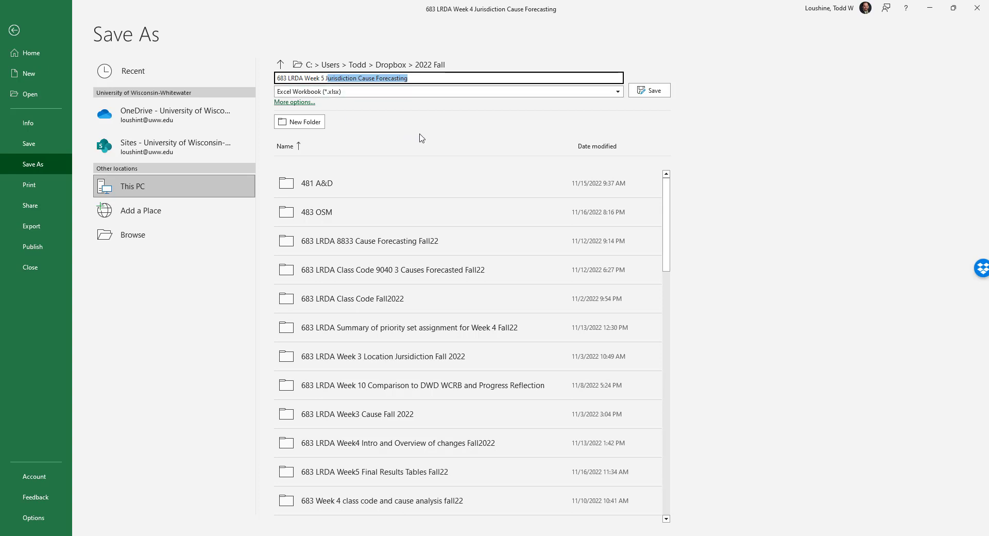
key("BackSpace")
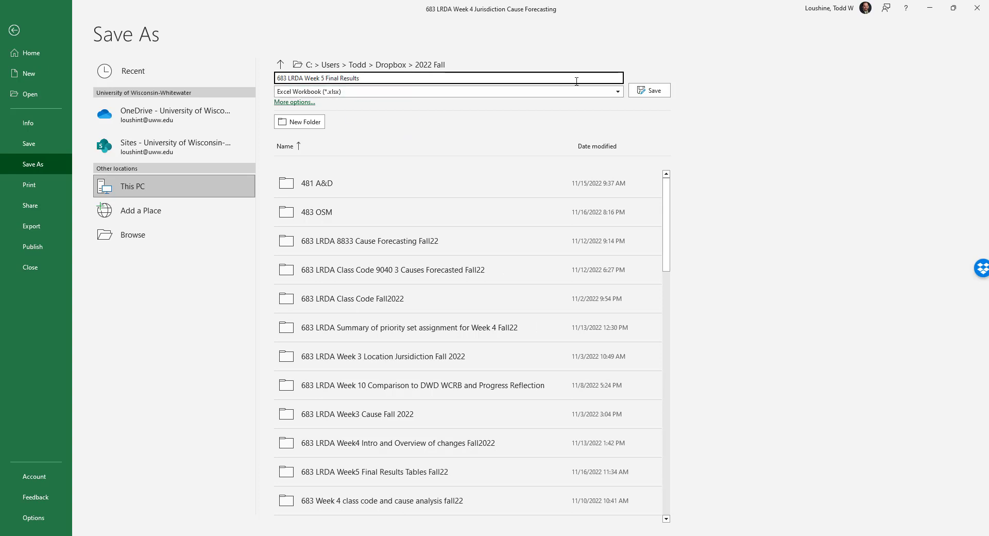
left_click(650, 90)
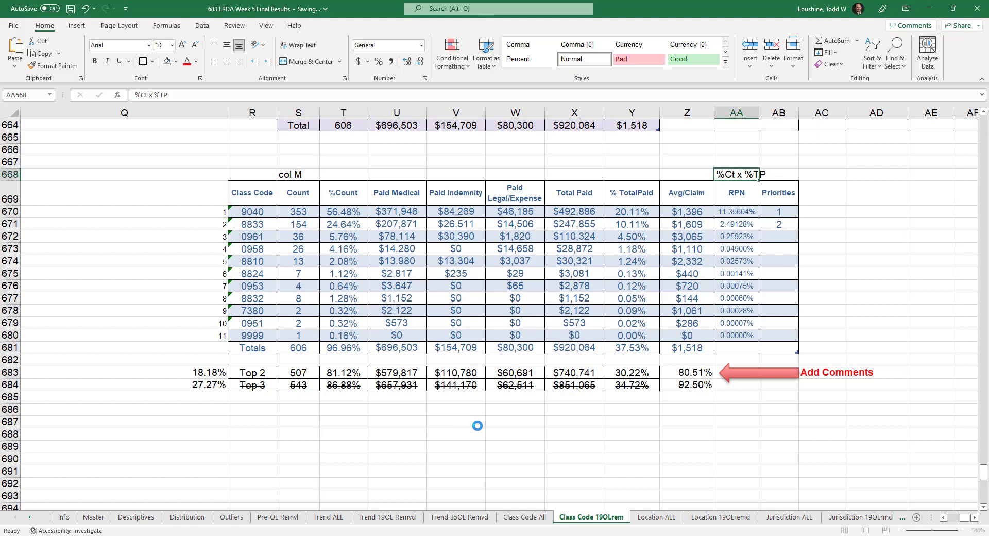
Check the file information and properties of the newly saved workbook, then return to the class code sheet.
left_click(14, 25)
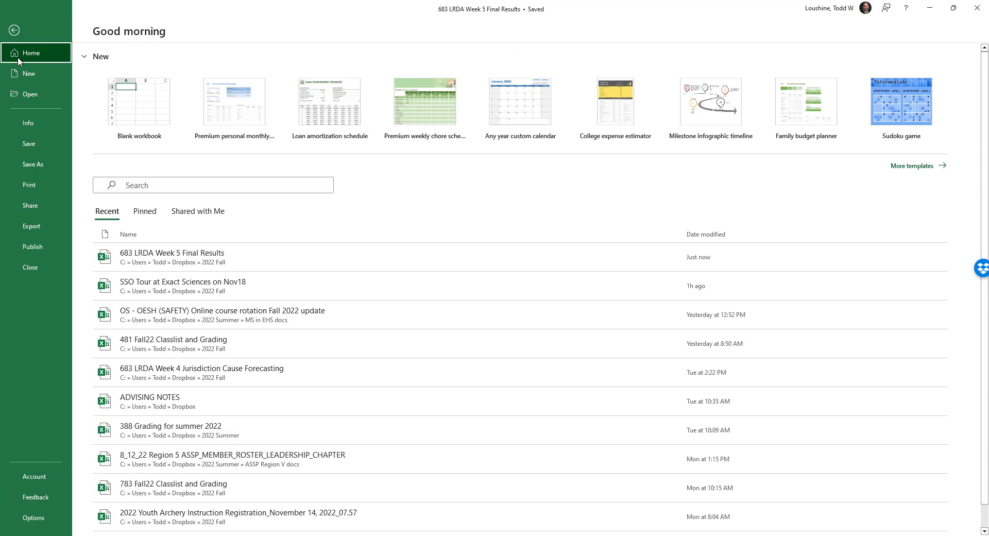
left_click(27, 125)
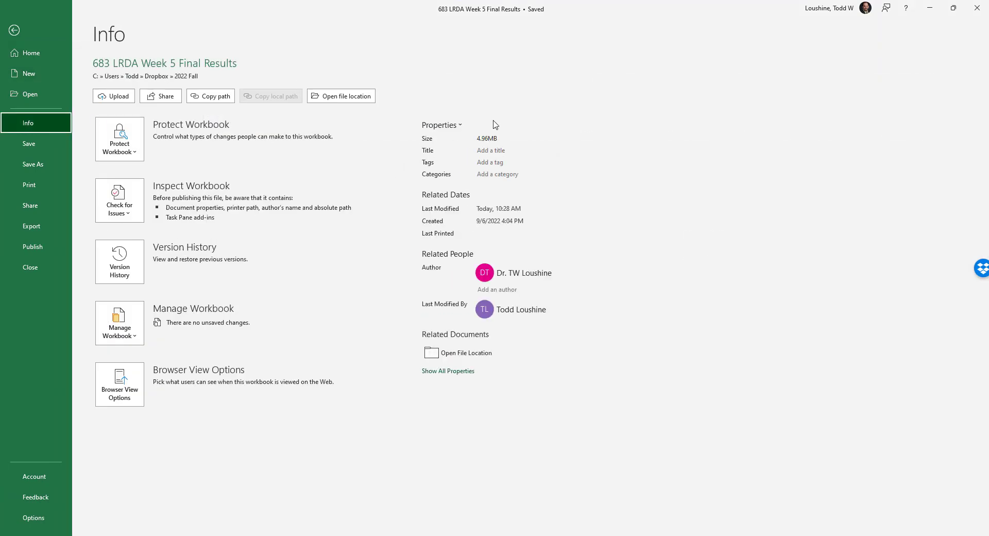
left_click(14, 30)
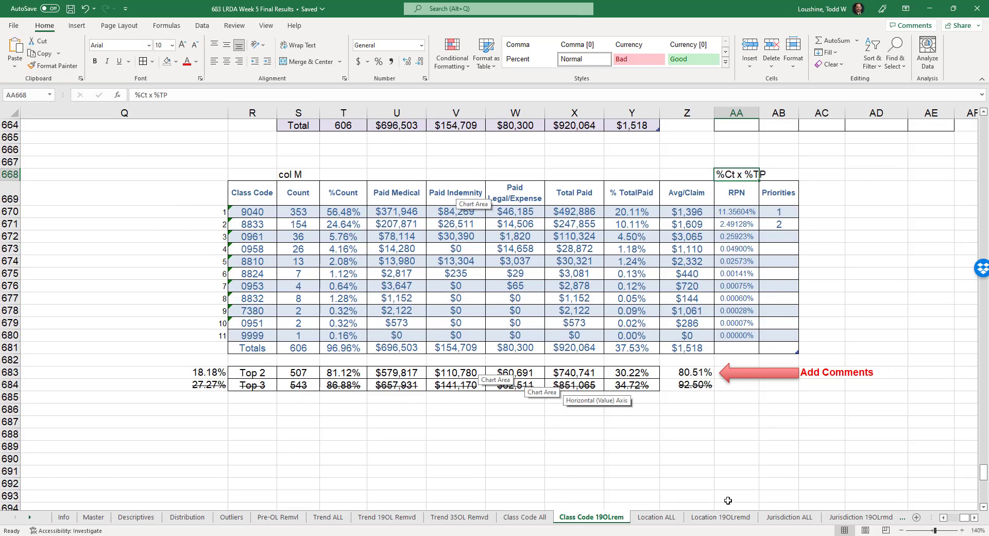
Review the priority tables on the Location ALL, Location 19OLremd and Jurisdiction ALL sheets.
left_click(656, 517)
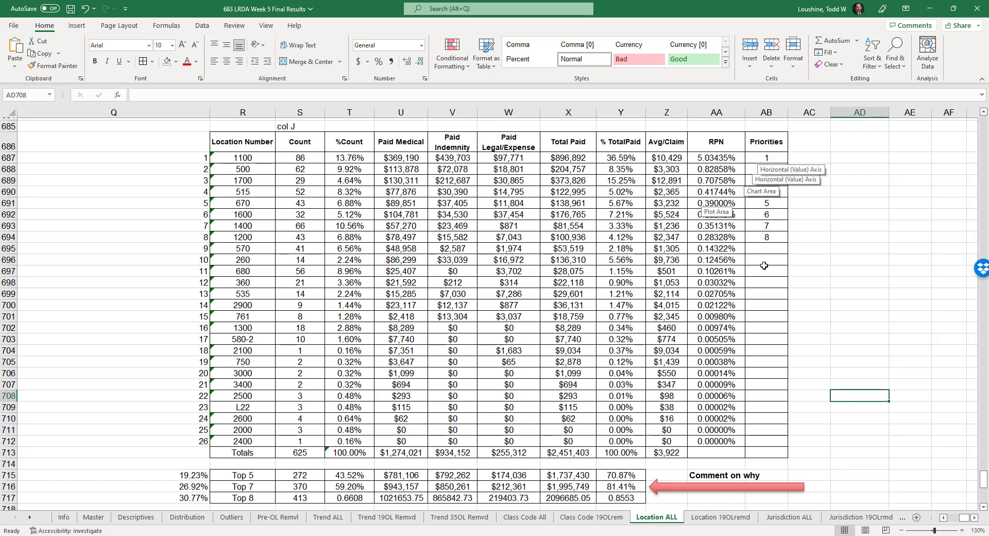
left_click(721, 517)
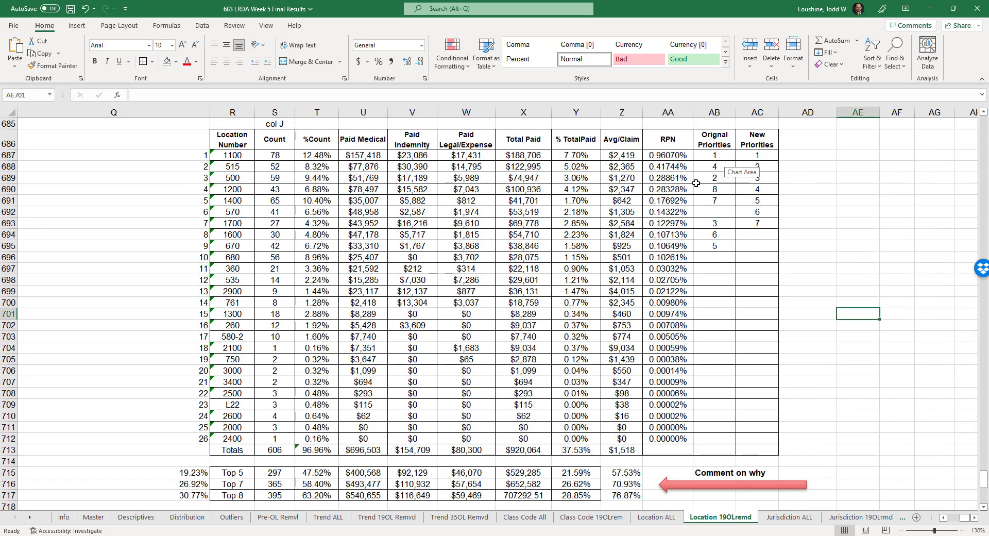
left_click(771, 517)
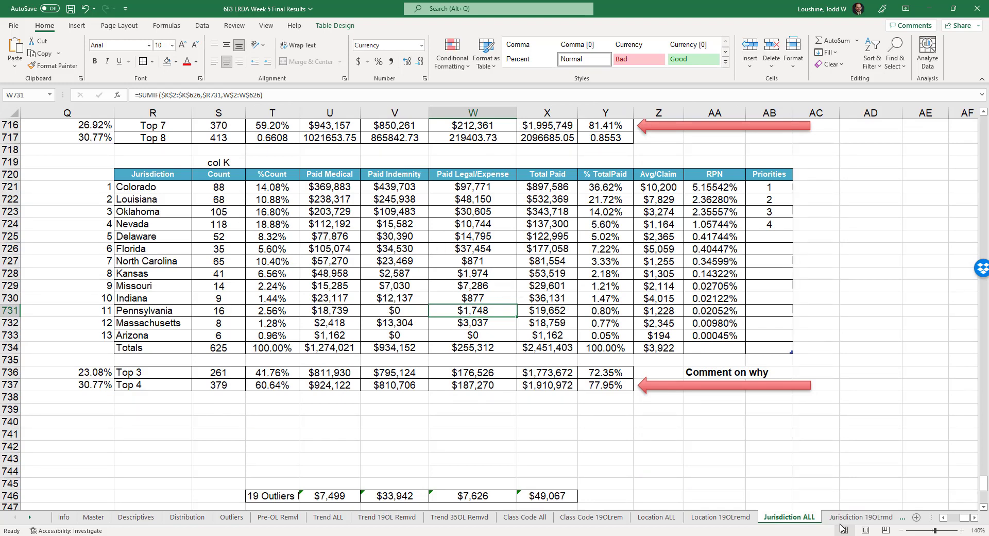
On the Jurisdiction 19OLrmd sheet, narrow the Original Priorities, New Priorities, Paid Legal/Expense and Count columns, wrapping the longer headers onto two lines.
left_click(858, 517)
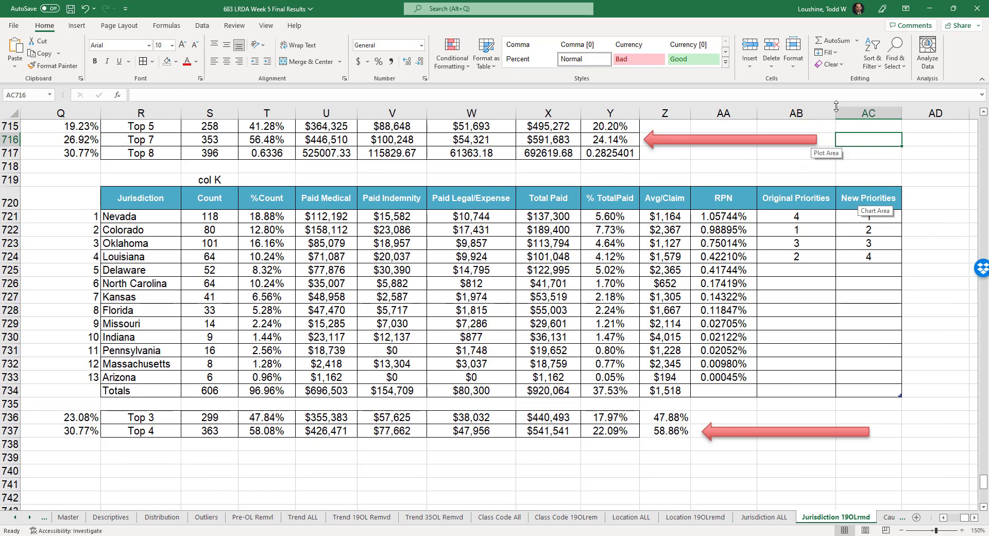
left_click_drag(836, 106, 818, 106)
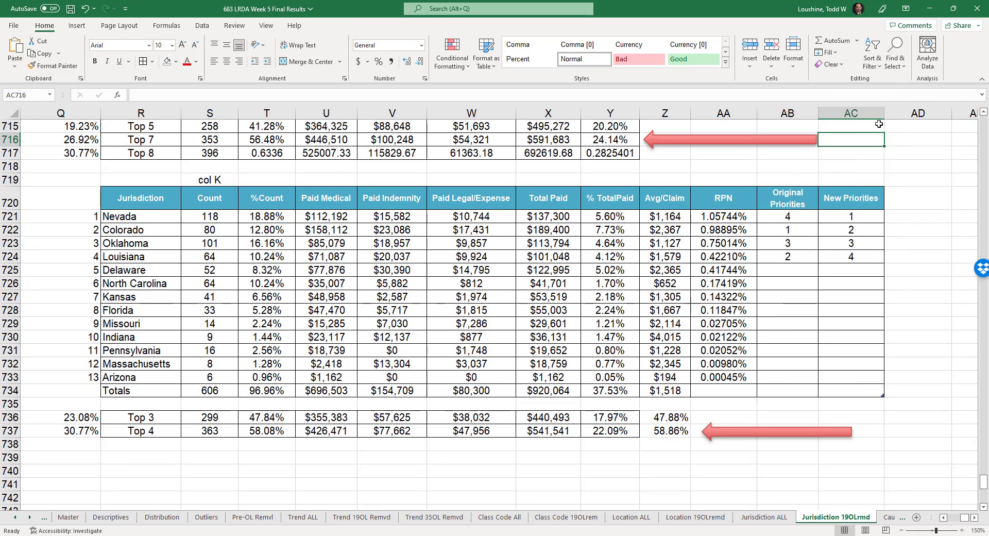
left_click_drag(884, 113, 871, 115)
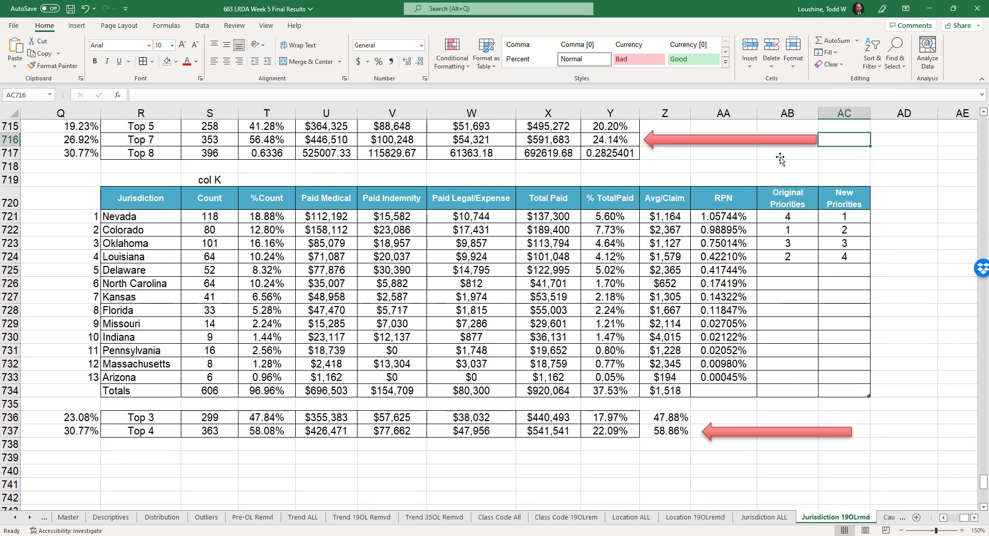
left_click_drag(516, 114, 499, 135)
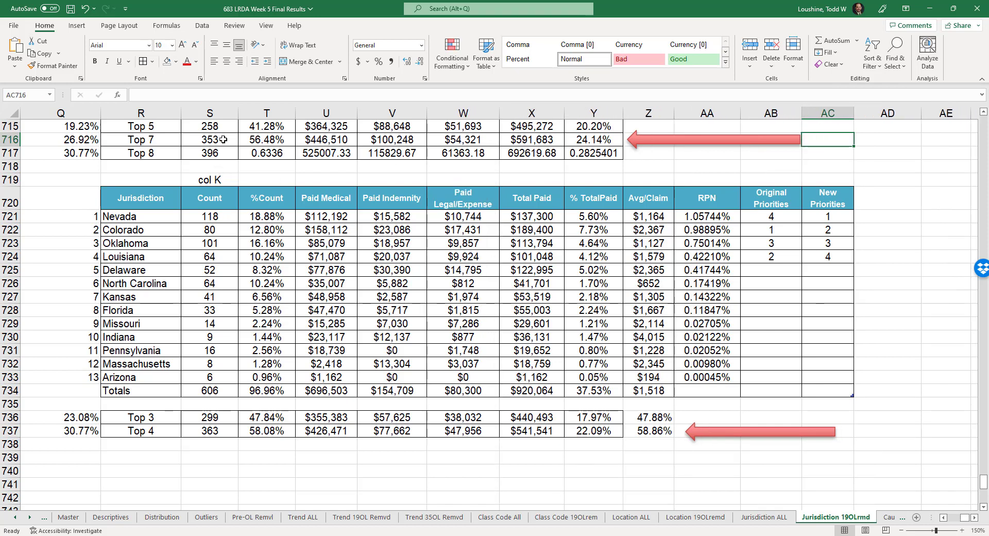
left_click_drag(238, 114, 227, 113)
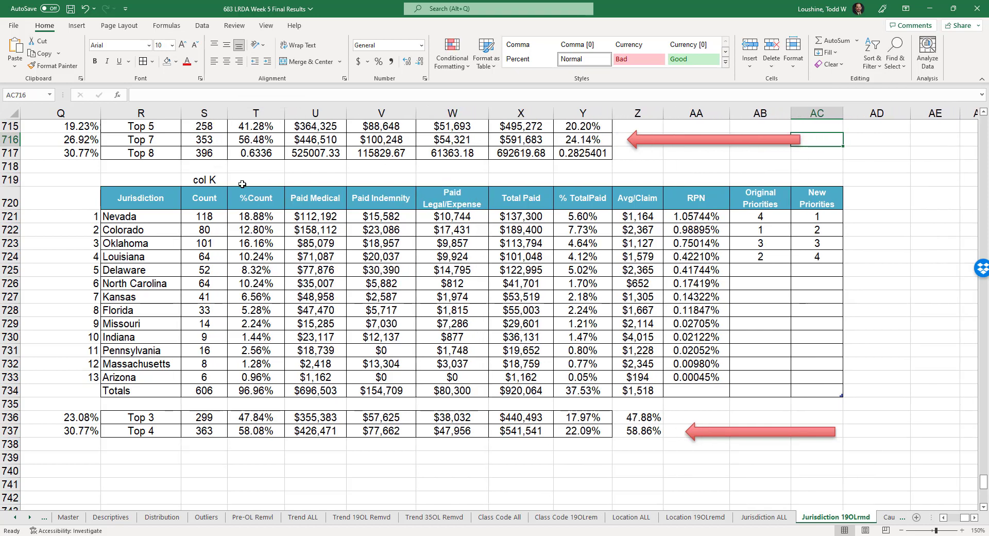
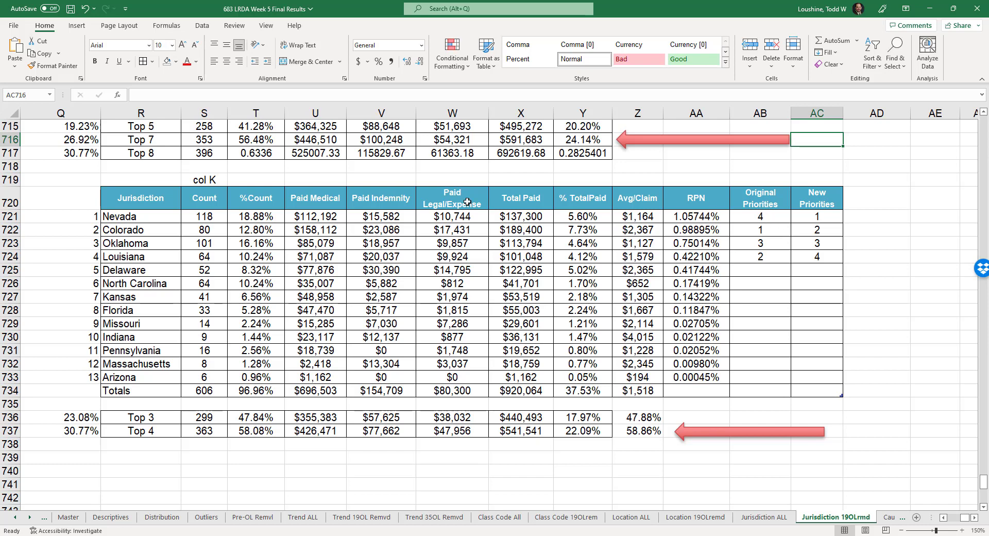
left_click(148, 217)
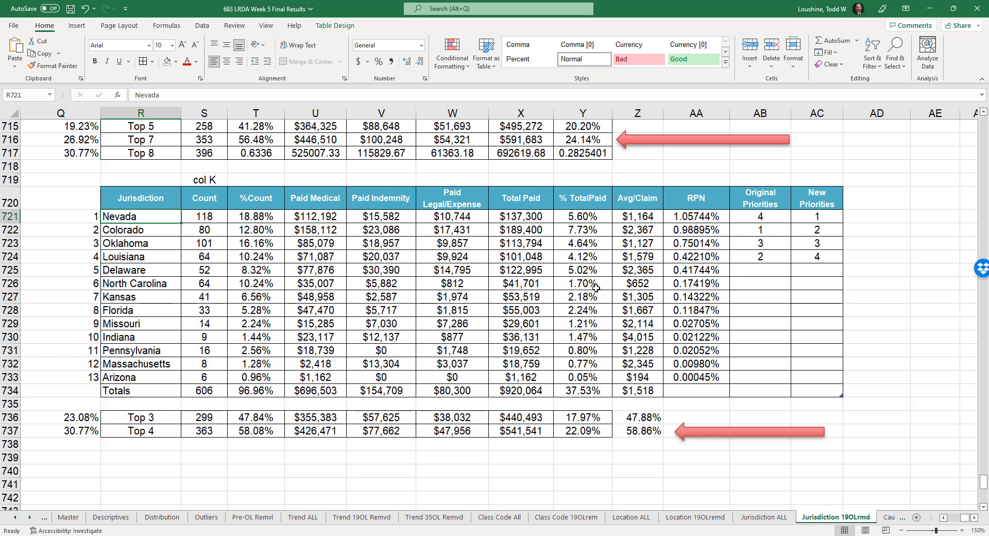
Review the cause tables on Cause ALL and Cause 19OLremd, including the three highest-ranked causes and the Top 4 %Count formula.
left_click(892, 518)
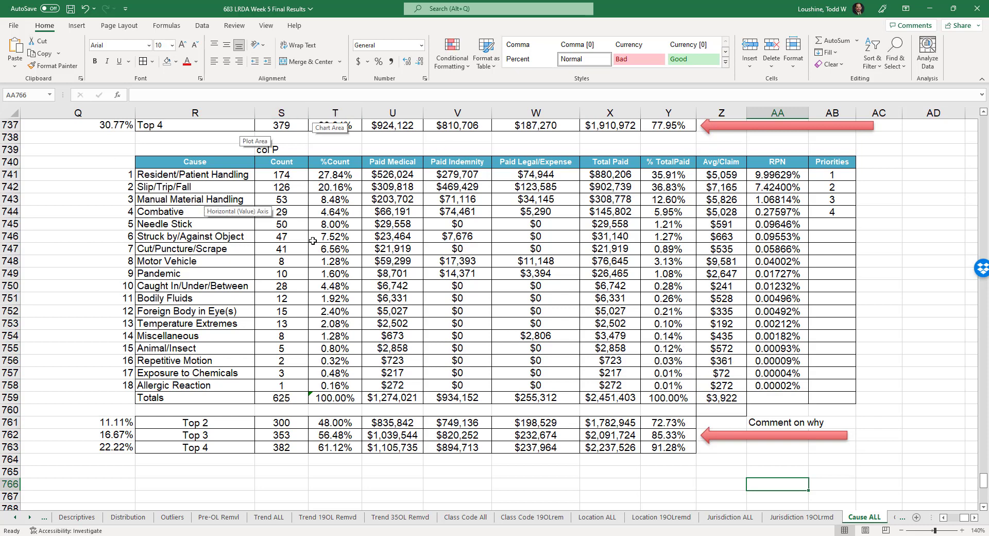
left_click(893, 309)
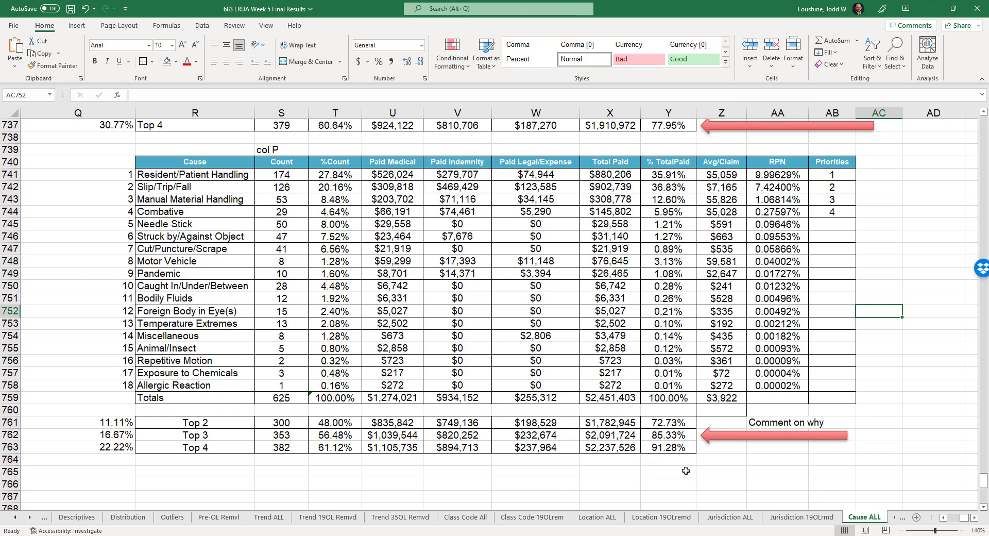
left_click(902, 521)
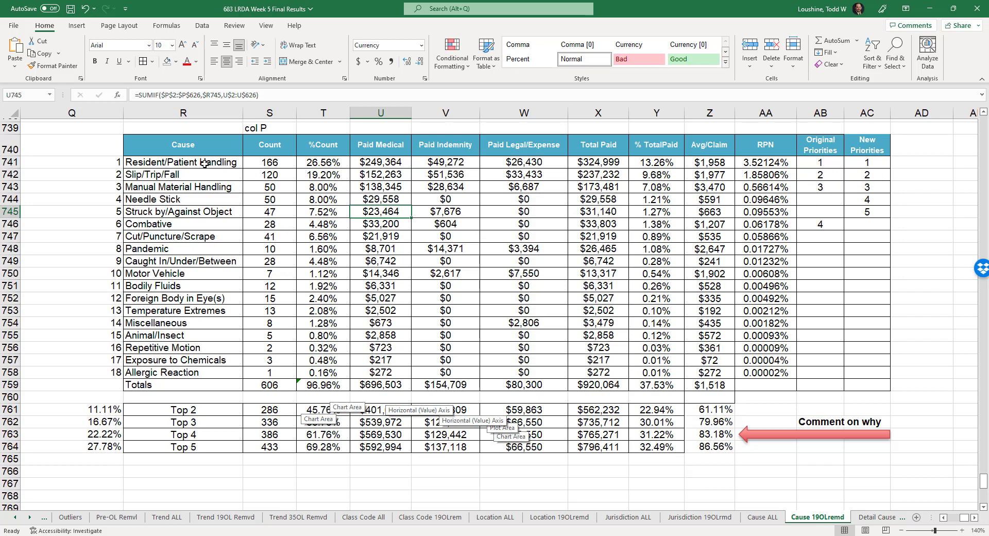
left_click_drag(204, 164, 205, 186)
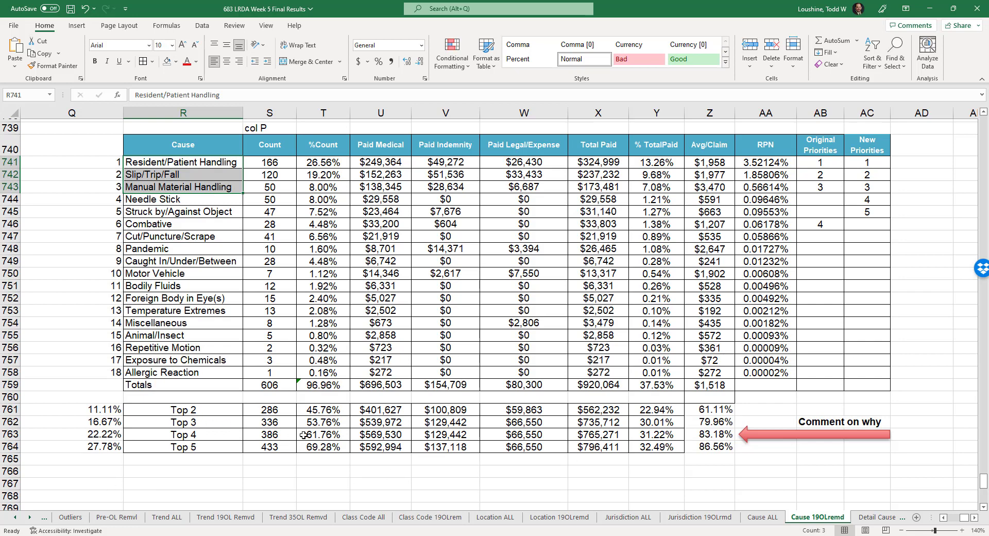
left_click(334, 436)
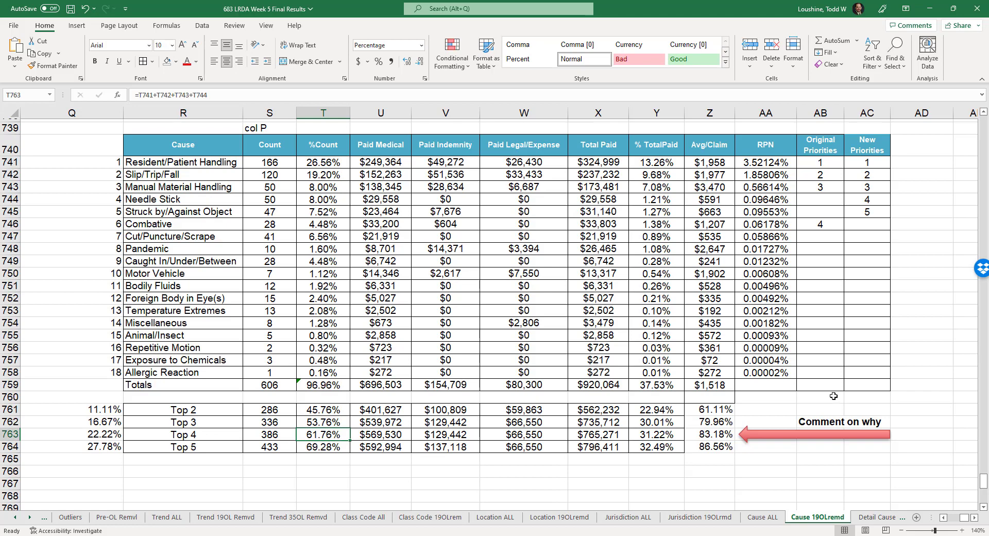
Look over the detail cause tables on the Detail Cause ALL and Loc1100ALL sheets, bringing the full Loc1100ALL table into view.
left_click(871, 517)
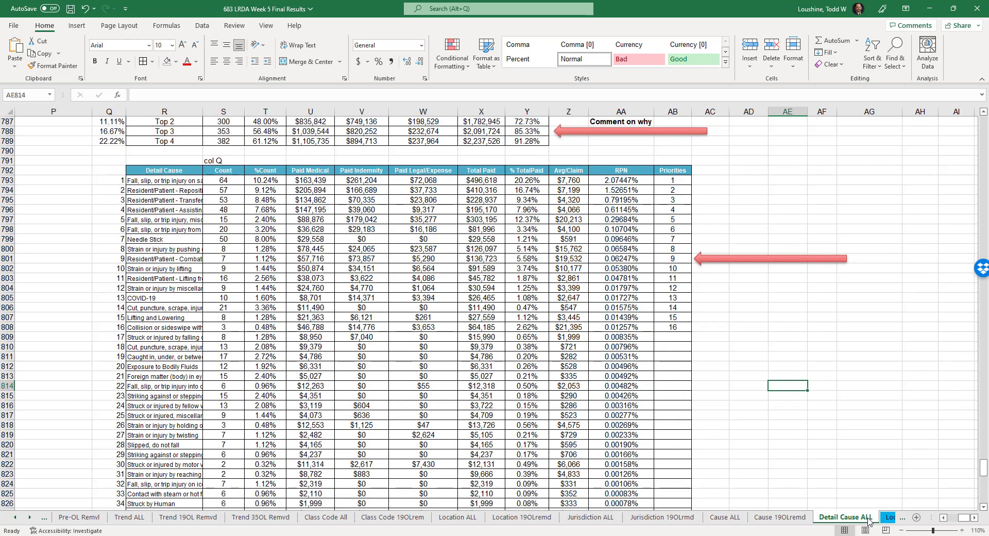
left_click(885, 521)
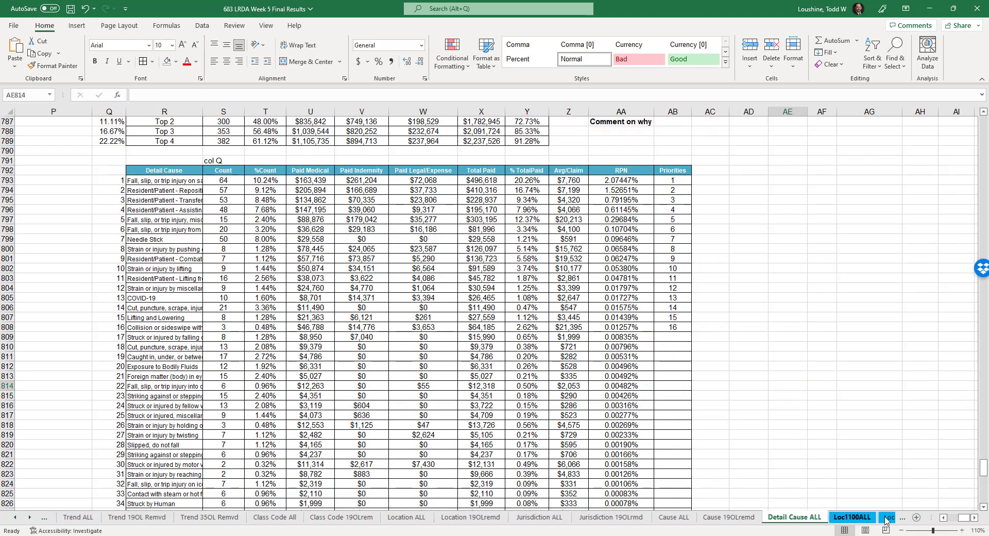
scroll(769, 369, "down", 5)
scroll(769, 369, "down", 16)
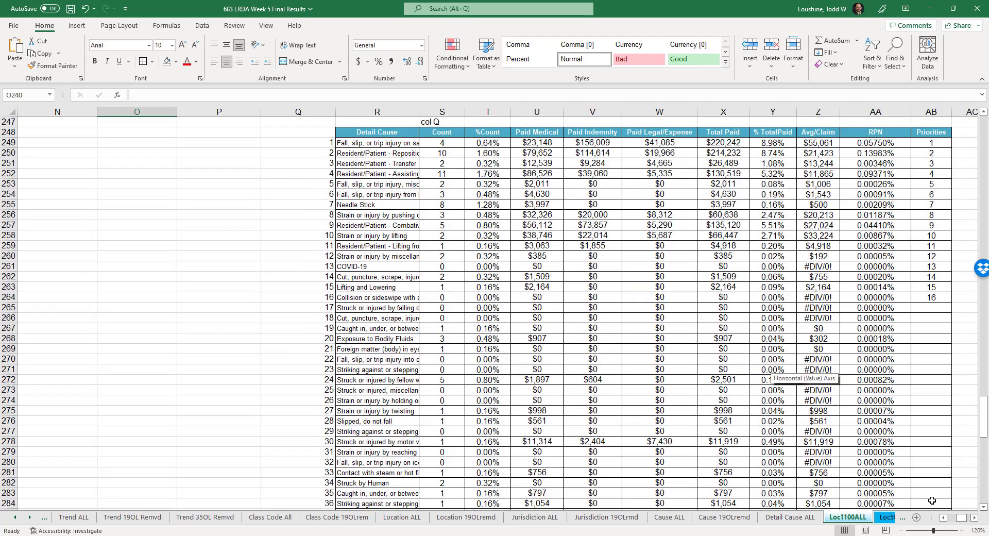
left_click(974, 517)
left_click(975, 518)
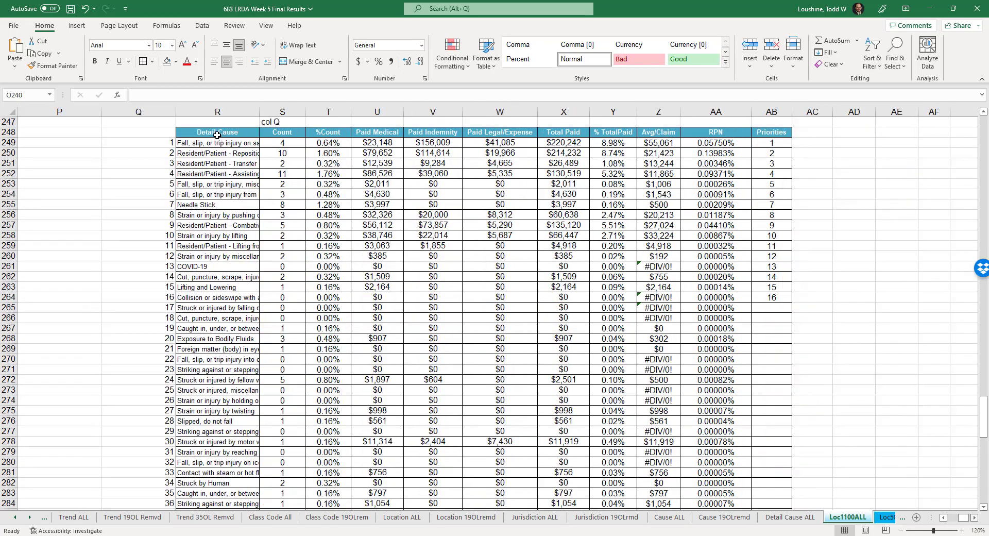
Save the workbook and compare the detail cause priorities on Detail Cause ALL with the cause table on Cause 19OLremd.
left_click(71, 9)
left_click(790, 517)
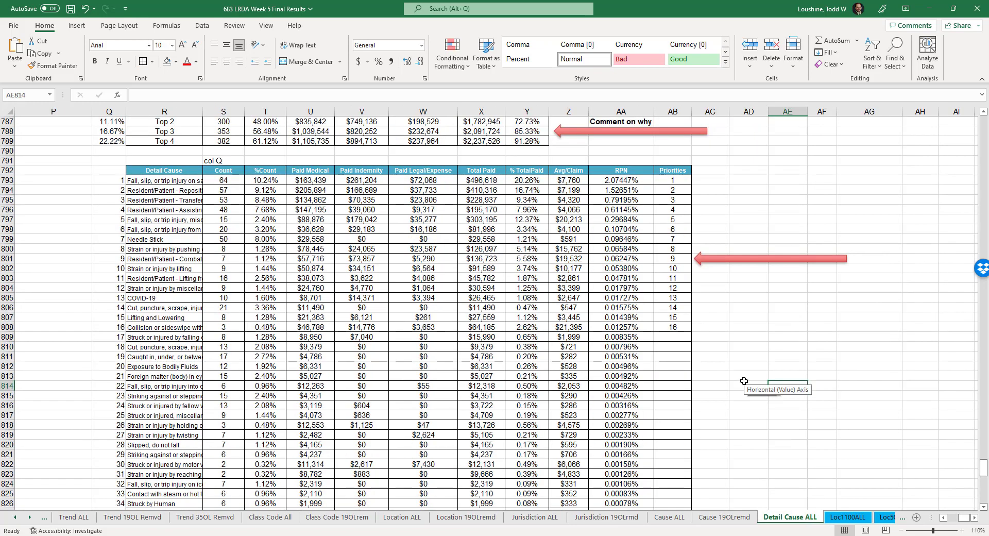
scroll(745, 381, "down", 1)
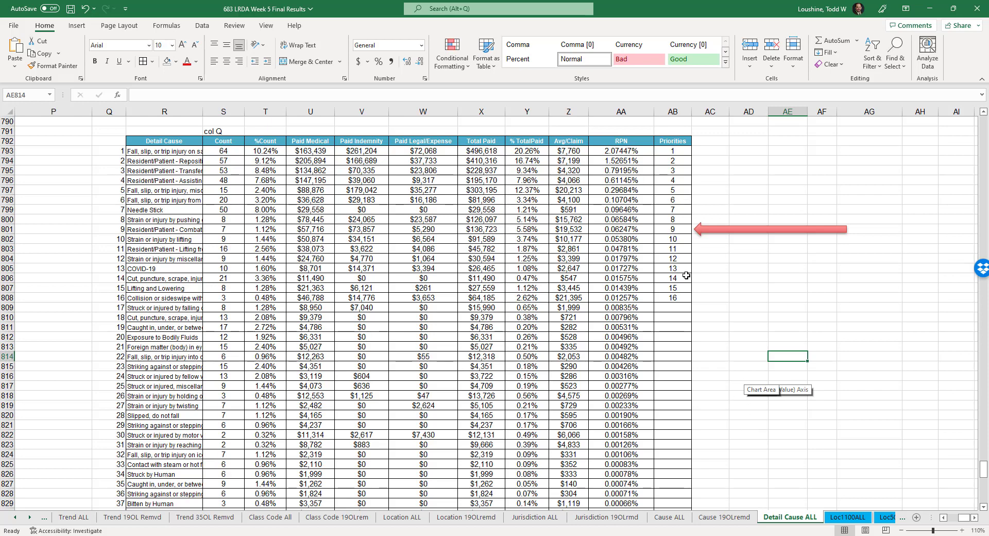
left_click(724, 517)
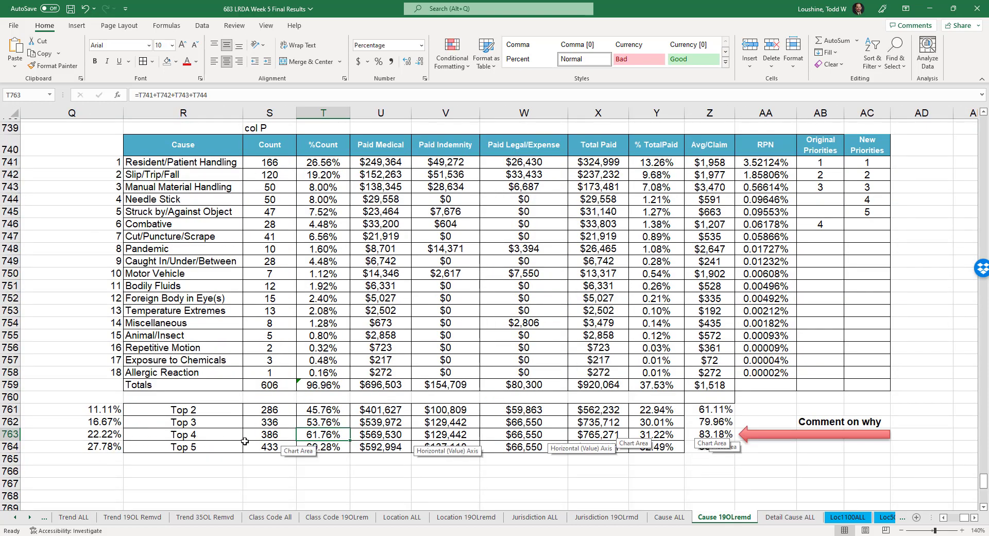
left_click(794, 520)
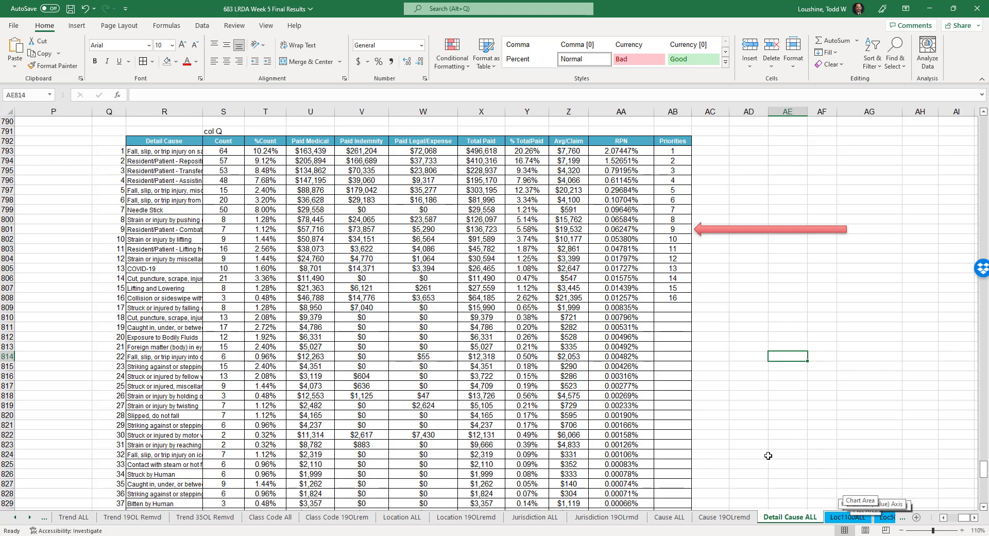
Look through the Loc500ALL sheet and the Oklahoma, Louisiana, Nevada and Colorado sheets up to ColoradoALL.
left_click(29, 517)
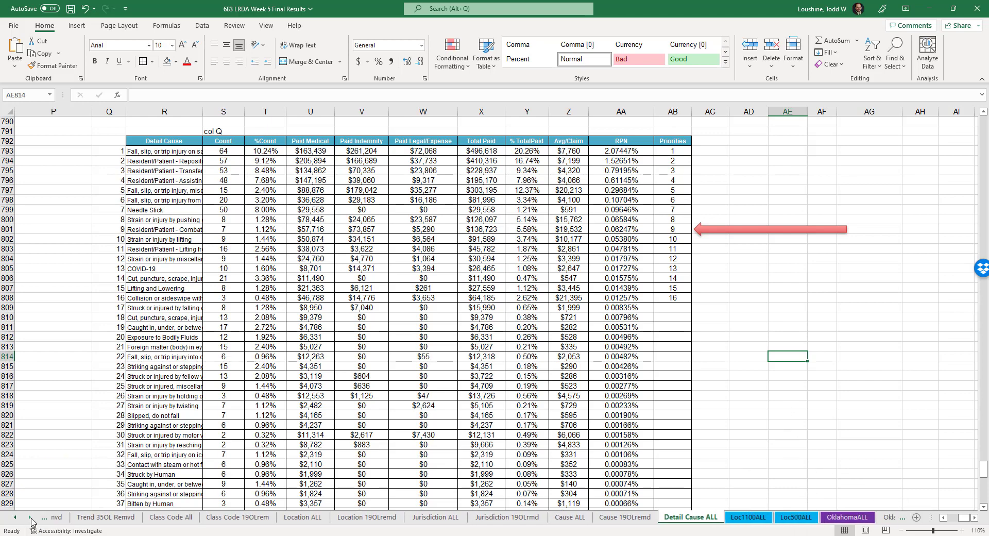
left_click(30, 517)
left_click(30, 517)
key("ctrl+Page_Down")
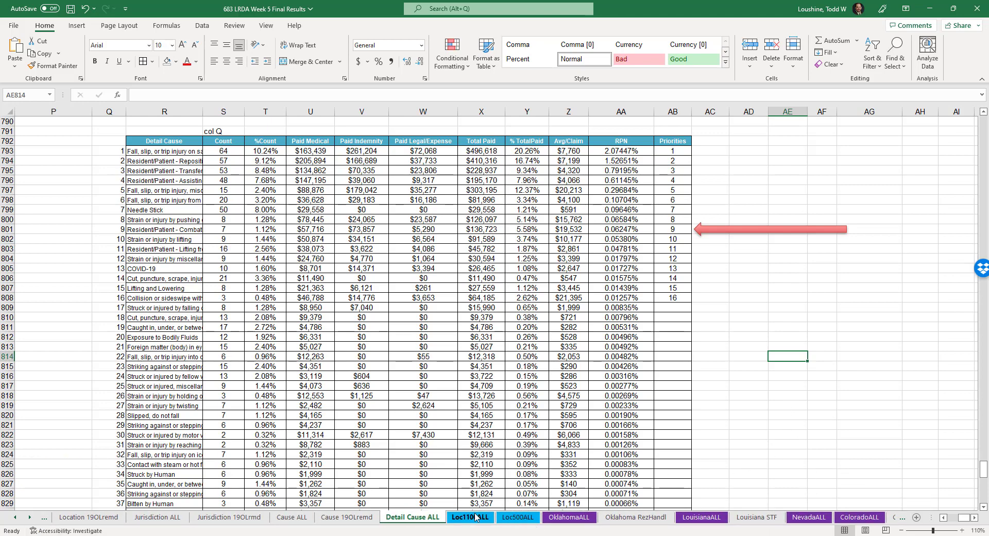
left_click(519, 517)
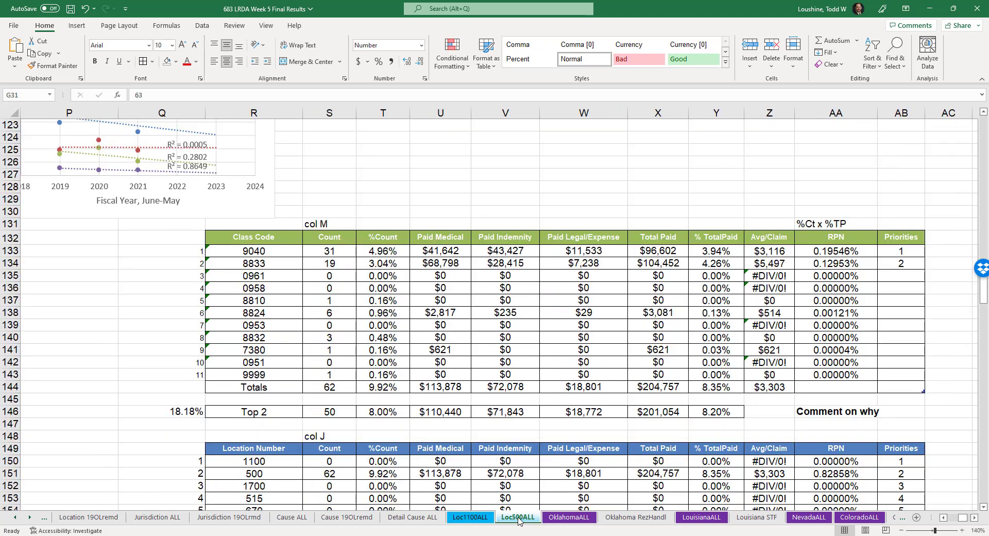
left_click(559, 519)
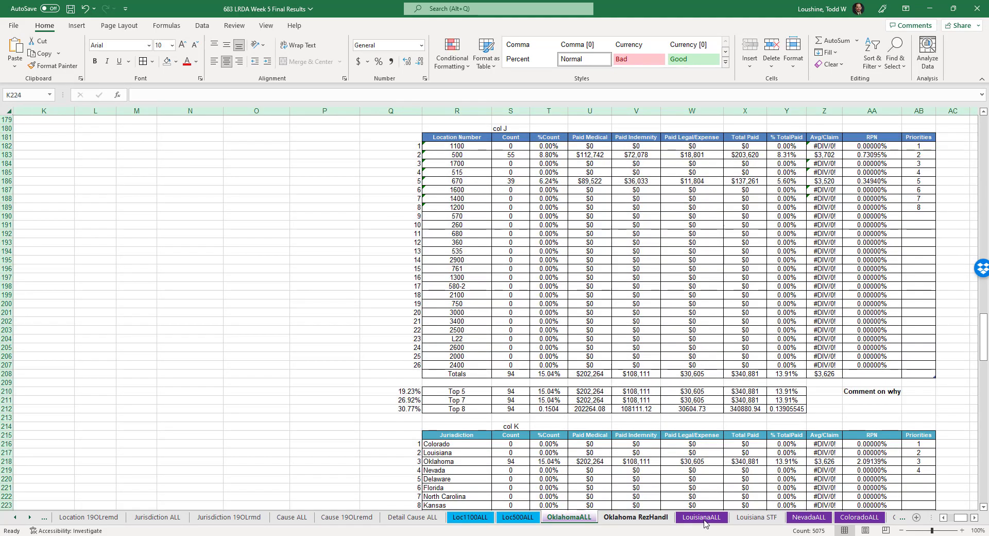
left_click(698, 518)
left_click(753, 518)
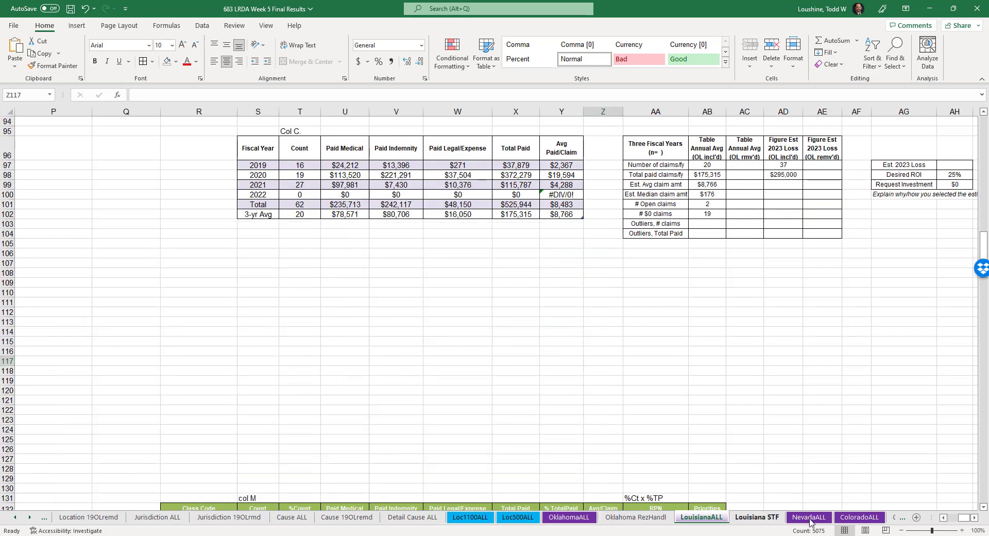
left_click(810, 519)
left_click(859, 518)
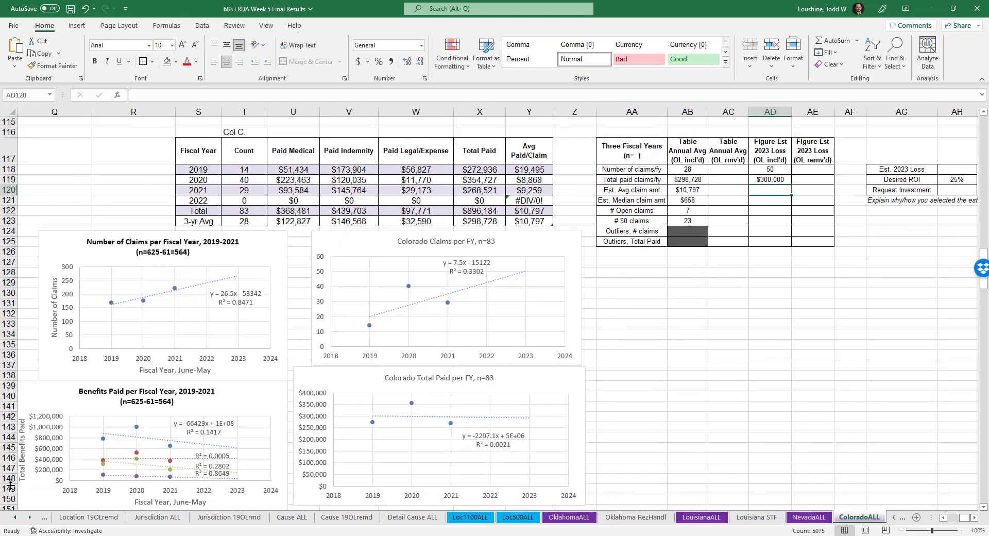
View the Colorado STF and Colorado Rezhandl sheets with their fiscal-year tables and trend charts.
left_click(29, 517)
left_click(30, 517)
left_click(29, 517)
left_click(29, 517)
left_click(29, 517)
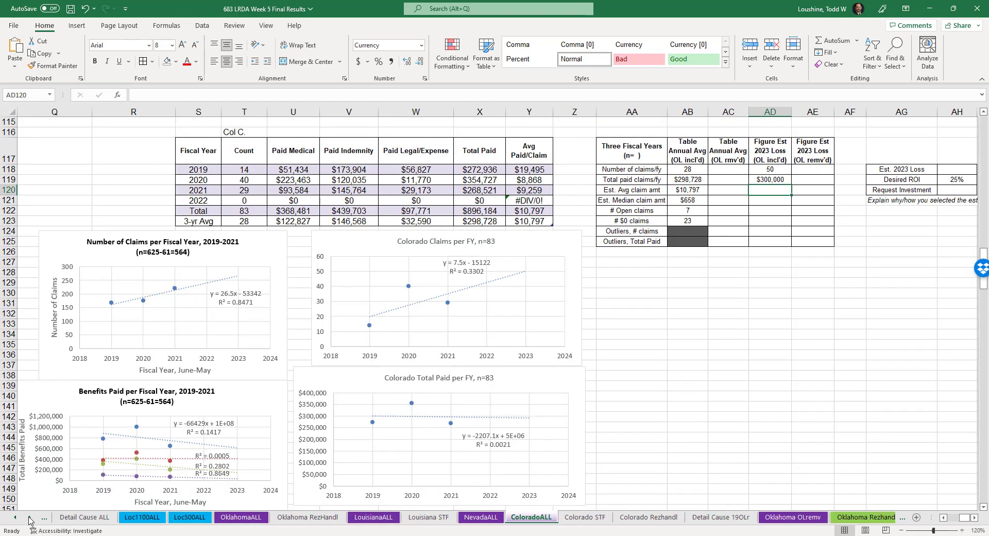
left_click(29, 517)
left_click(29, 518)
left_click(469, 518)
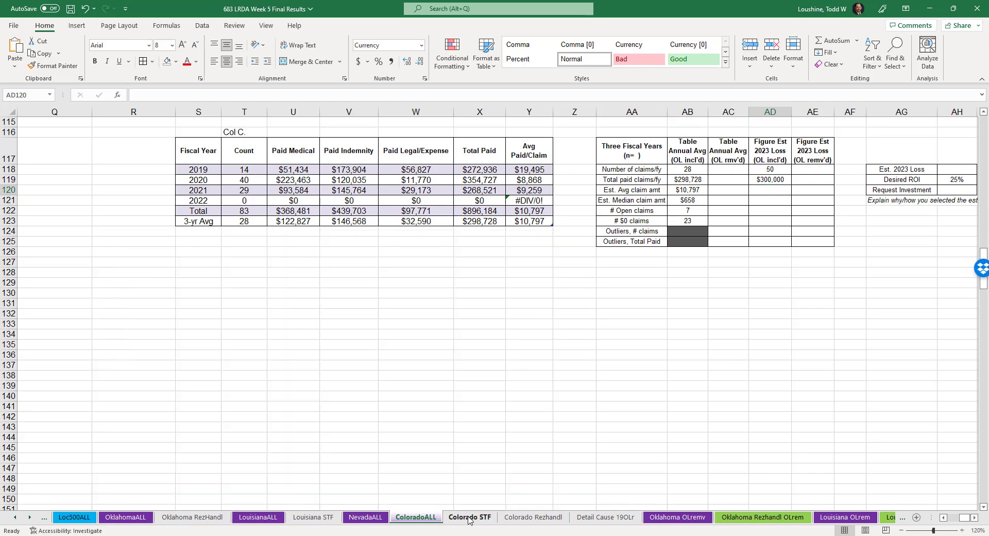
left_click(535, 518)
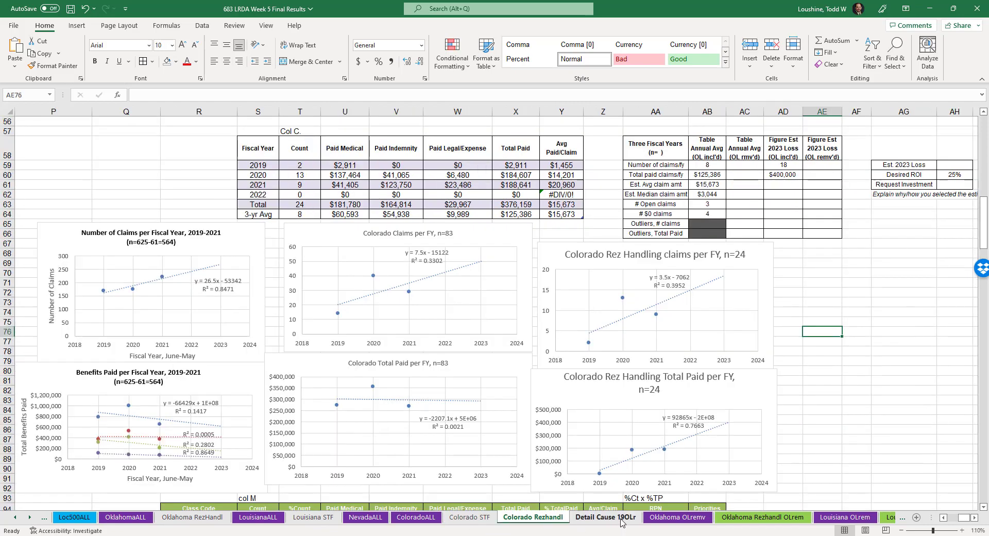
Examine the detail cause table on Detail Cause 19OLr, including its original and new priorities, Top 5, 9 and 14 rows and the cause table above.
left_click(606, 517)
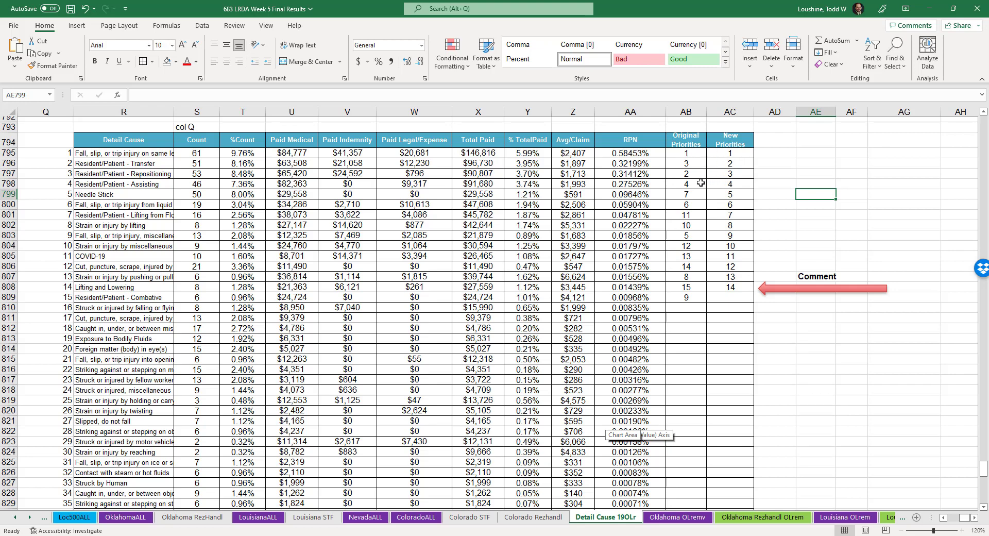
left_click(424, 414)
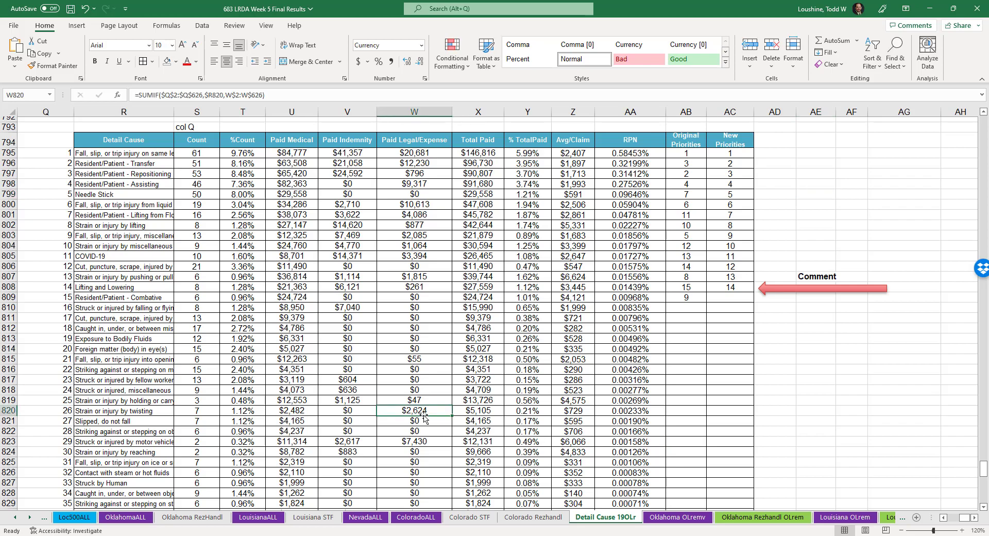
scroll(426, 414, "down", 11)
scroll(425, 414, "down", 3)
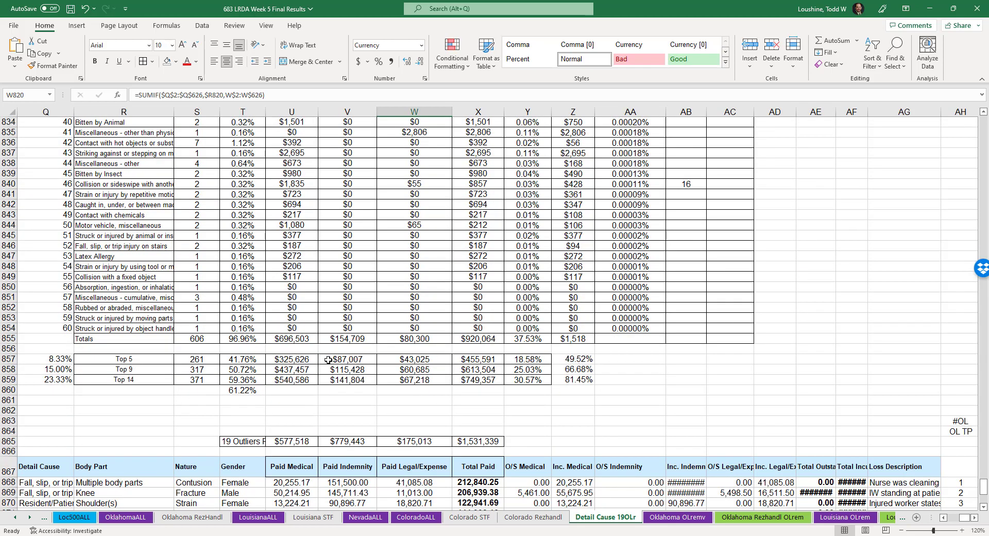
scroll(802, 410, "up", 13)
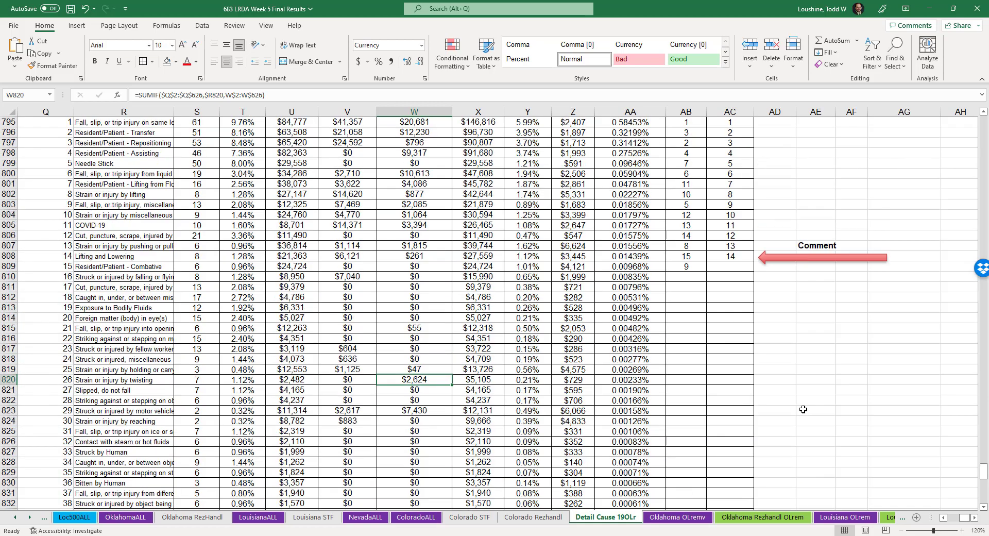
scroll(817, 260, "up", 3)
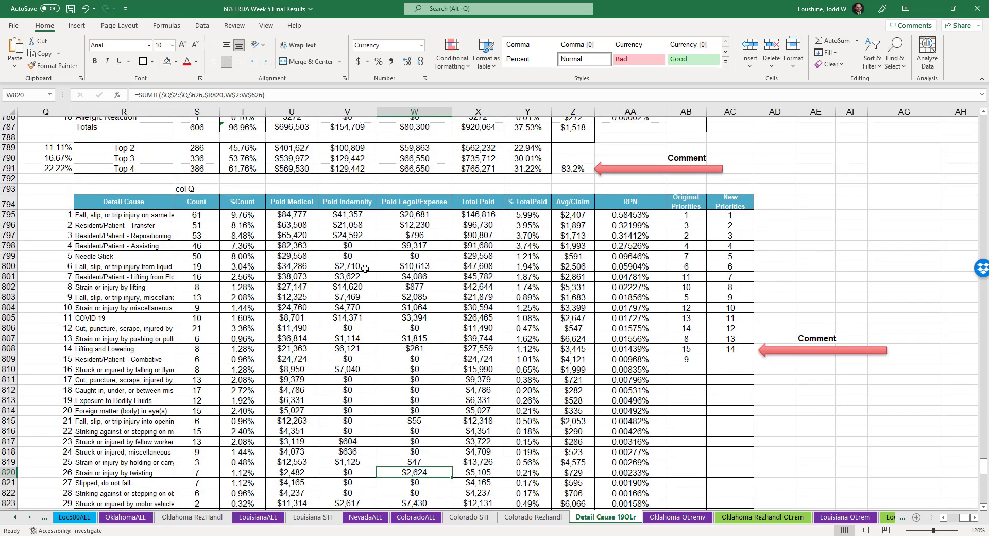
scroll(472, 362, "up", 11)
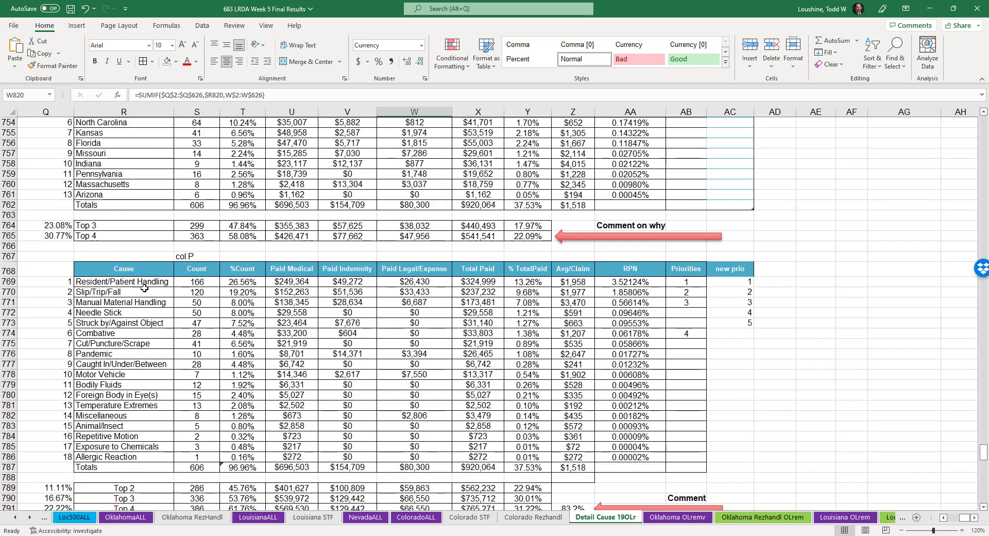
scroll(353, 374, "down", 15)
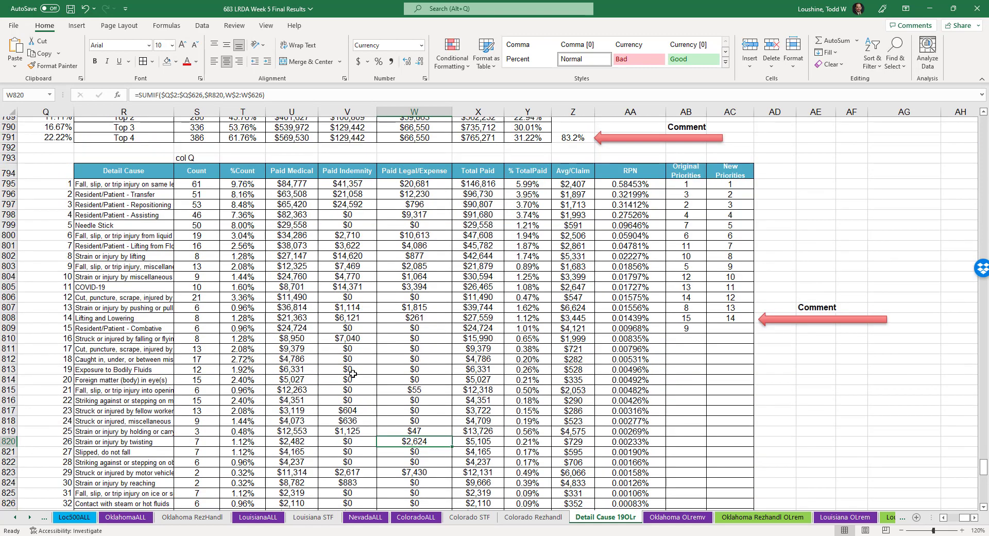
scroll(385, 316, "down", 2)
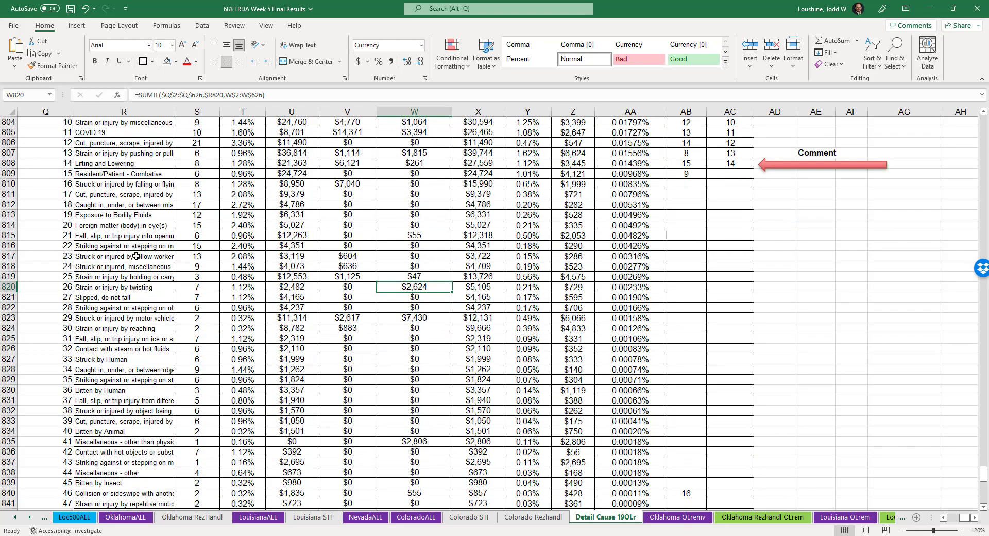
Look through the outlier-removed sheets for Oklahoma and Louisiana, from Oklahoma OLremv to Louisiana STF OLrem.
left_click(685, 520)
left_click(757, 521)
left_click(836, 519)
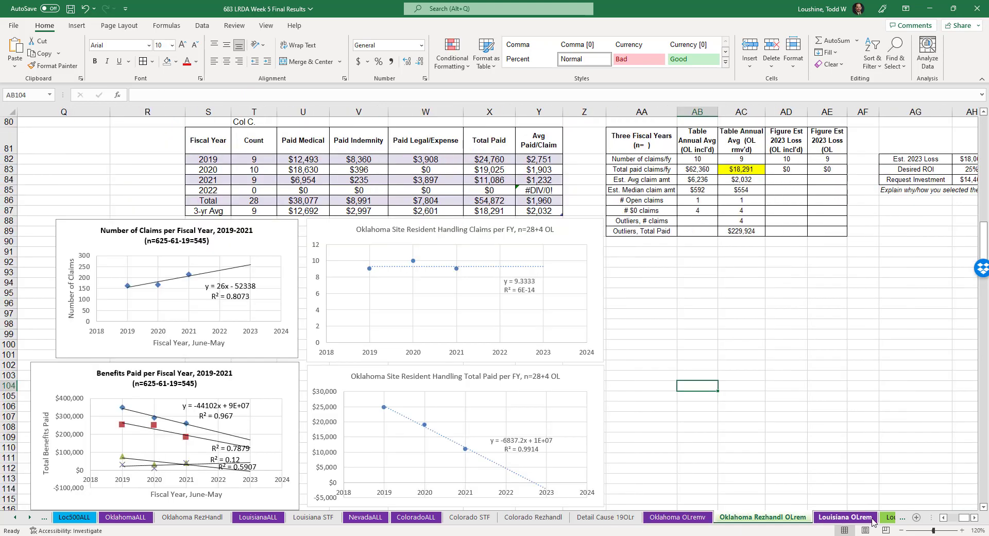
left_click(886, 519)
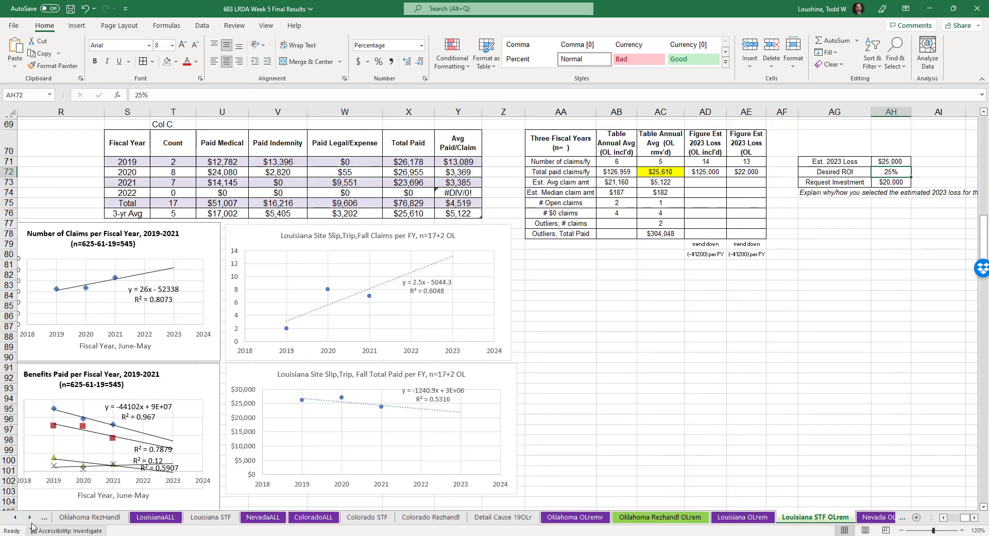
Look through the outlier-removed sheets for Nevada and Colorado, from Nevada OLremv to Colordao RezHandl OLrem.
left_click(29, 517)
left_click(30, 516)
left_click(30, 517)
left_click(29, 517)
left_click(30, 516)
left_click(29, 517)
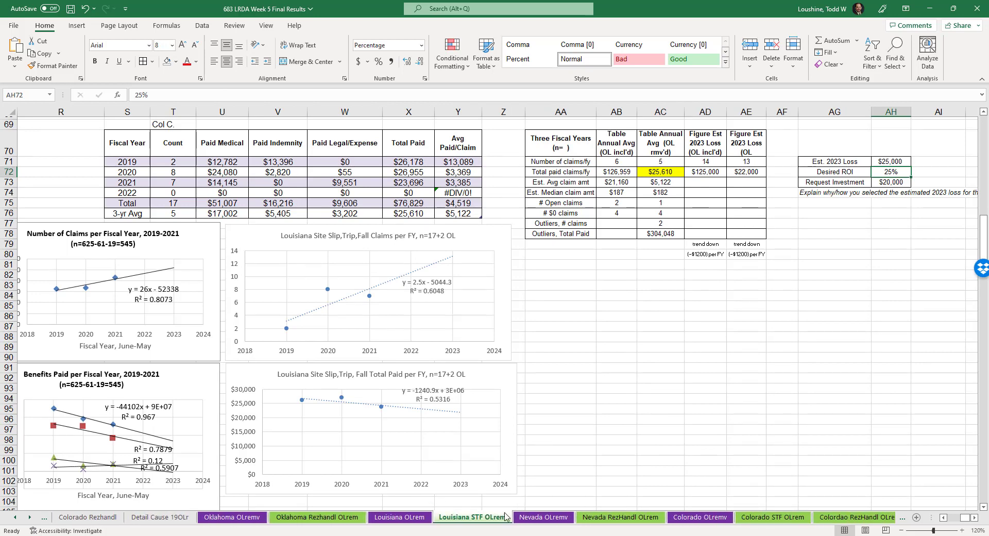
left_click(541, 519)
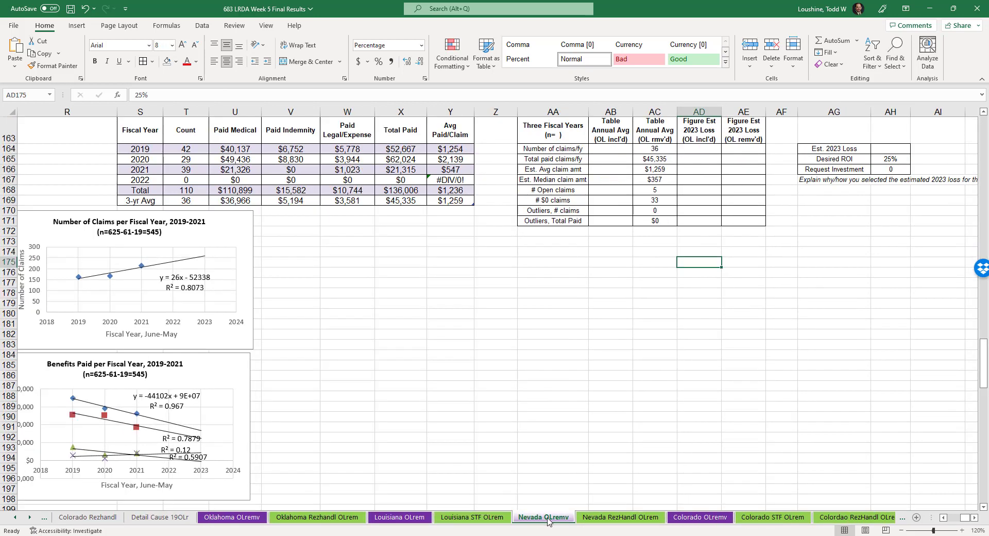
left_click(614, 520)
left_click(688, 520)
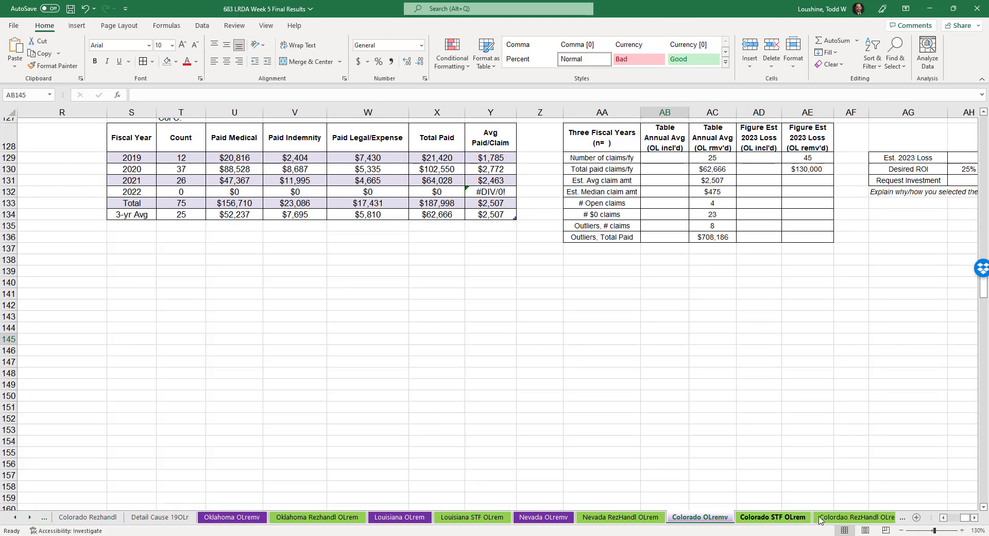
left_click(824, 517)
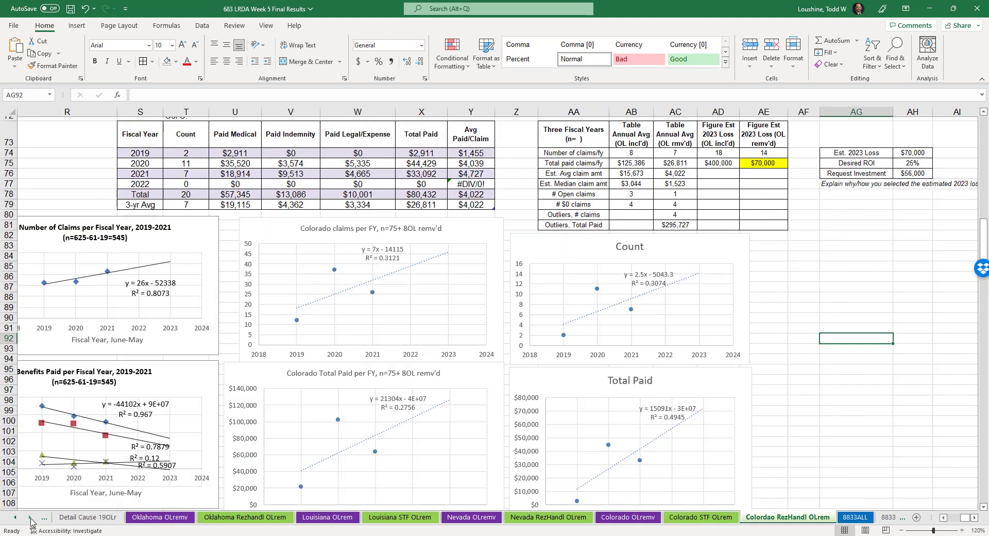
Open the 8833ALL sheet and review its fiscal-year table, claims charts and Three Fiscal Years table.
left_click(29, 517)
left_click(30, 517)
left_click(29, 517)
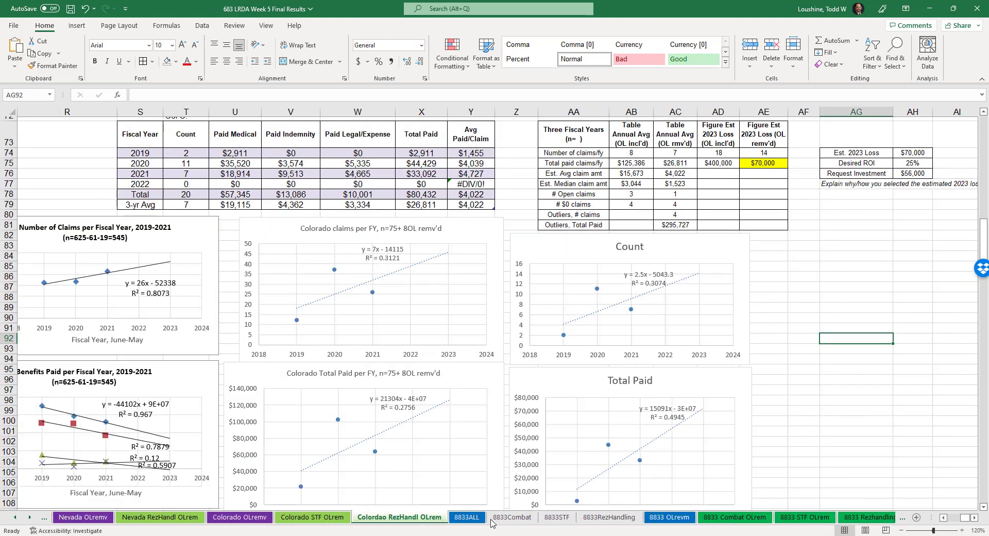
left_click(473, 518)
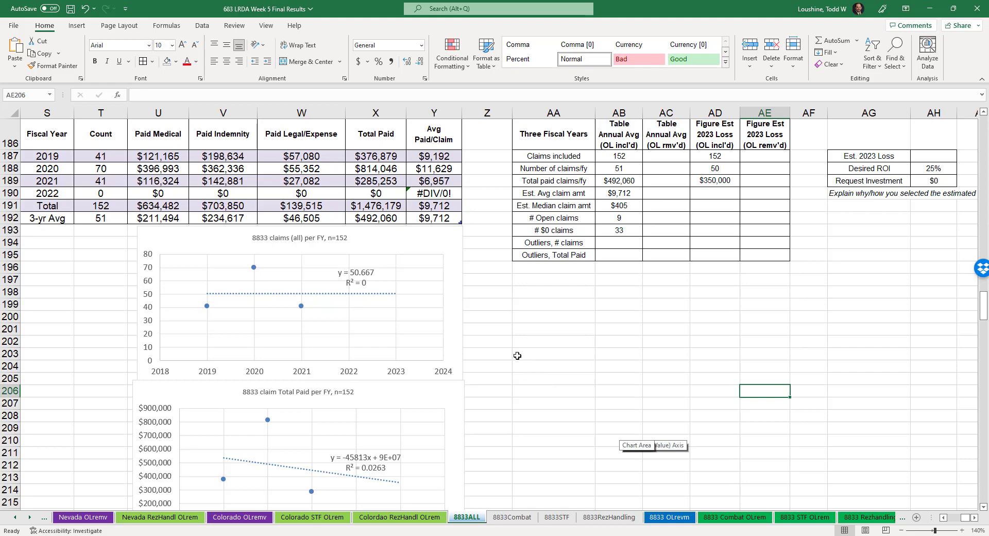
left_click(544, 329)
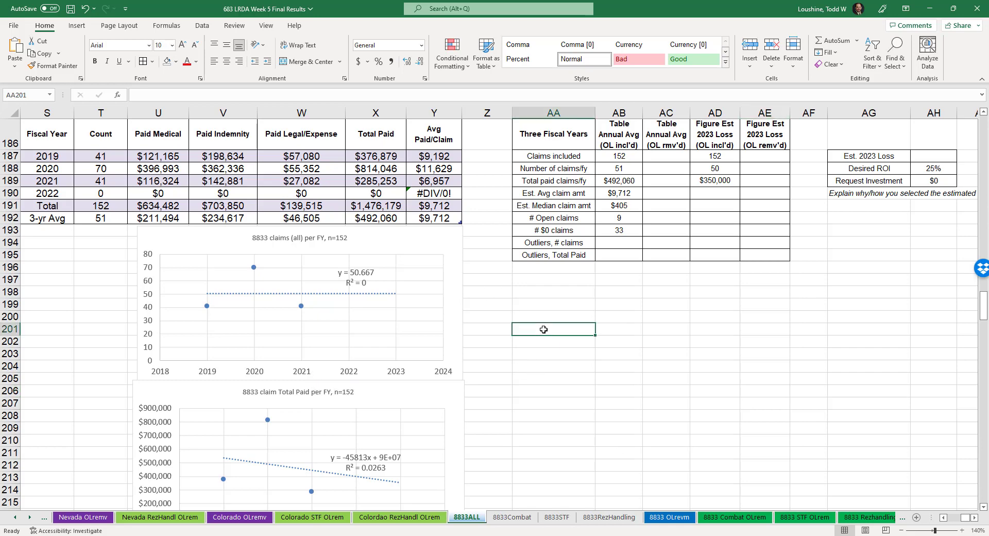
scroll(679, 282, "up", 1)
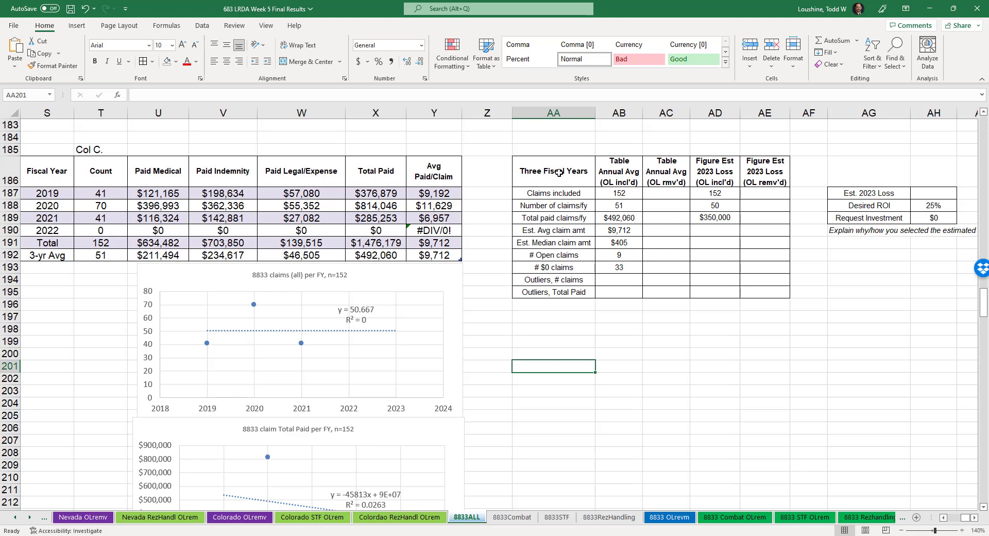
Examine the four annual average and estimated 2023 loss headings and the Claims included row in the Three Fiscal Years table on 8833ALL.
left_click(632, 165)
left_click(665, 170)
left_click(631, 171)
left_click(668, 170)
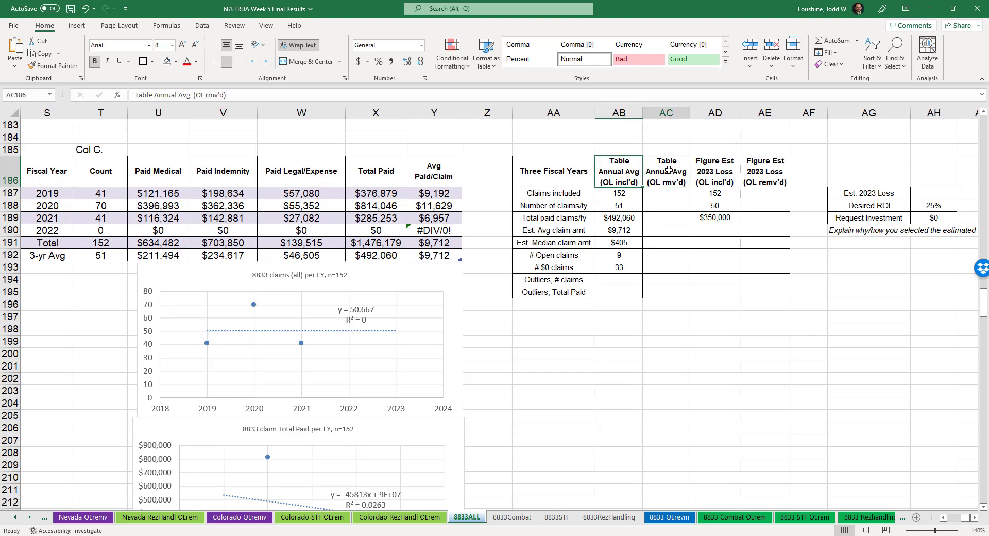
left_click(713, 172)
left_click(766, 168)
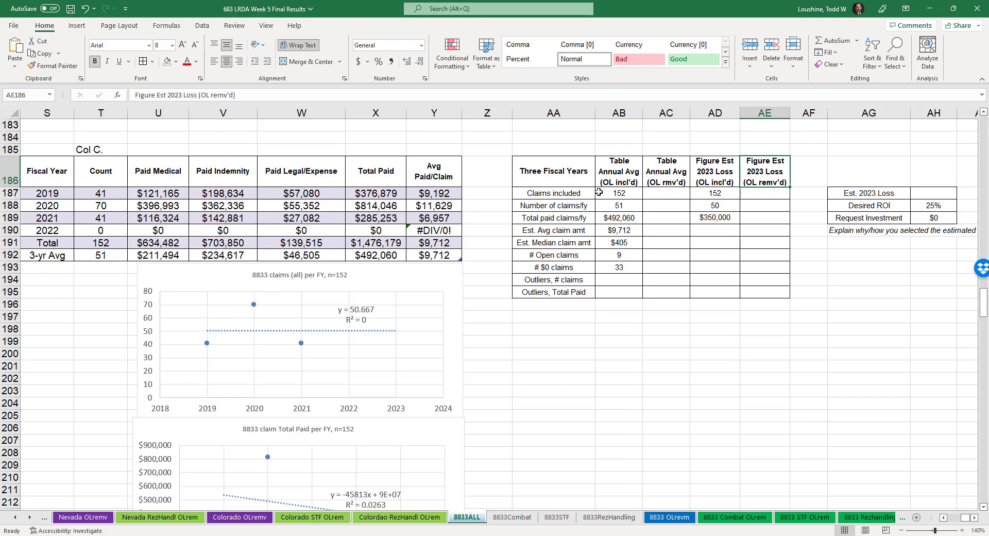
left_click_drag(600, 192, 763, 193)
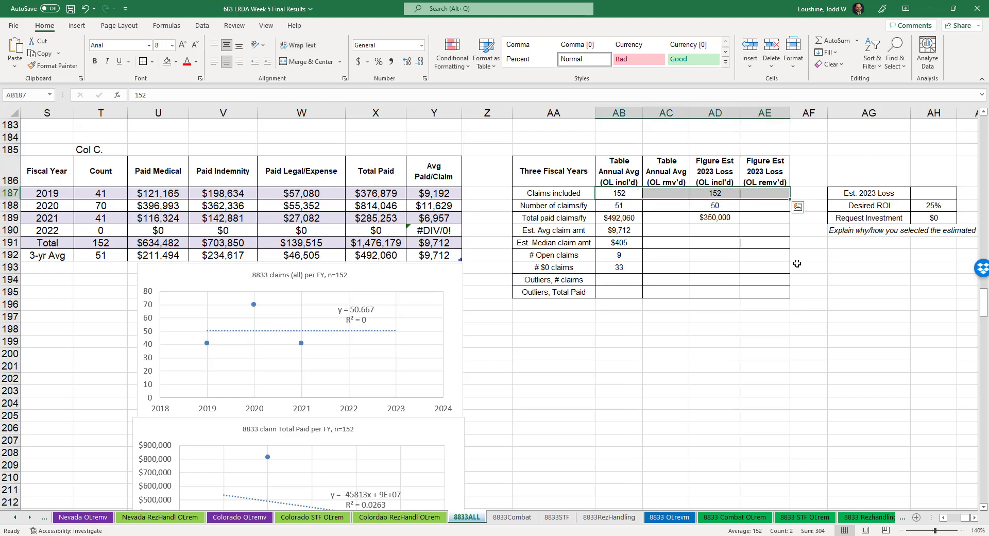
left_click(752, 365)
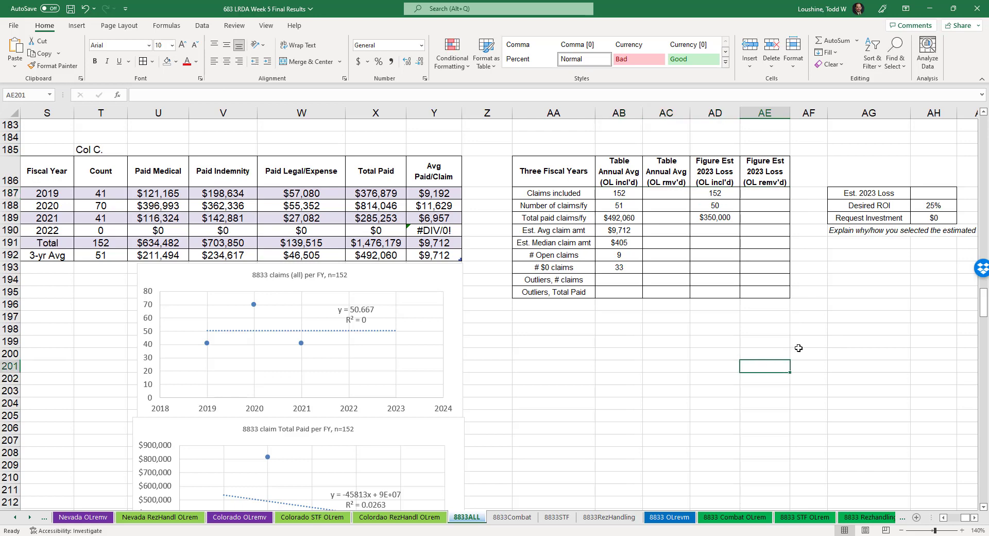
Examine the Number of claims/fy row and the Est. 2023 Loss, Desired ROI and Request Investment cells on 8833ALL.
left_click(626, 206)
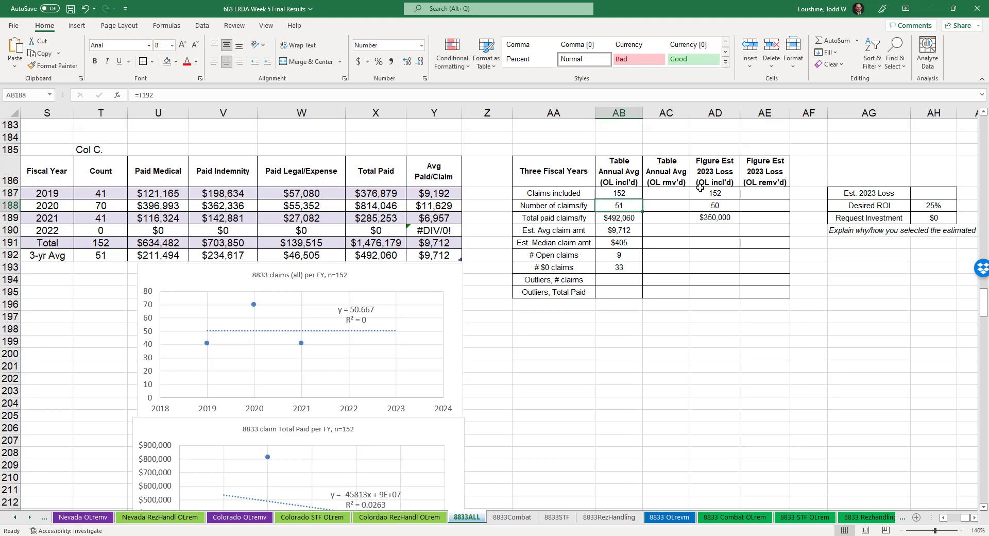
left_click(709, 206)
left_click(718, 400)
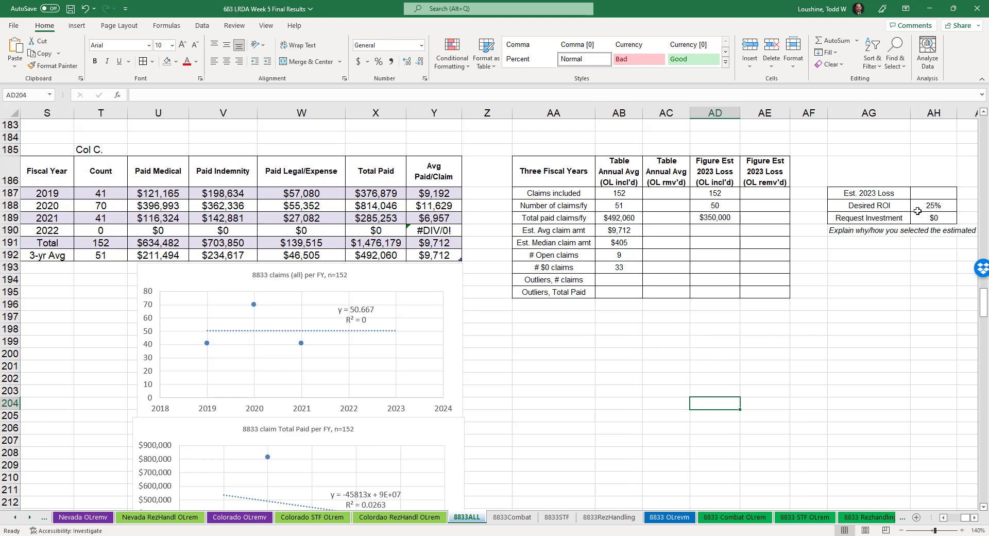
left_click_drag(933, 194, 927, 219)
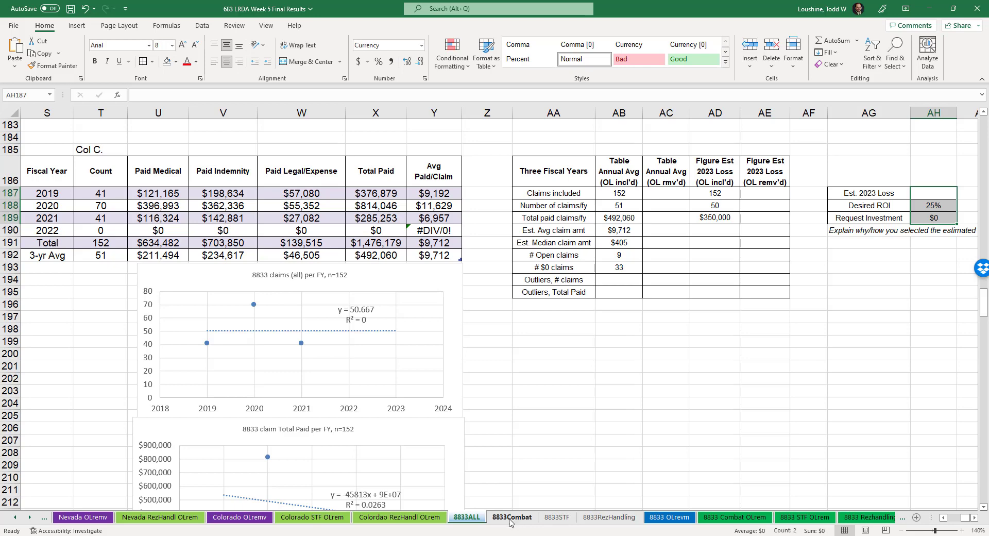
Look through the 8833Combat, 8833STF and 8833RezHandling sheets, and review the priority tables further down 8833ALL.
left_click(491, 521)
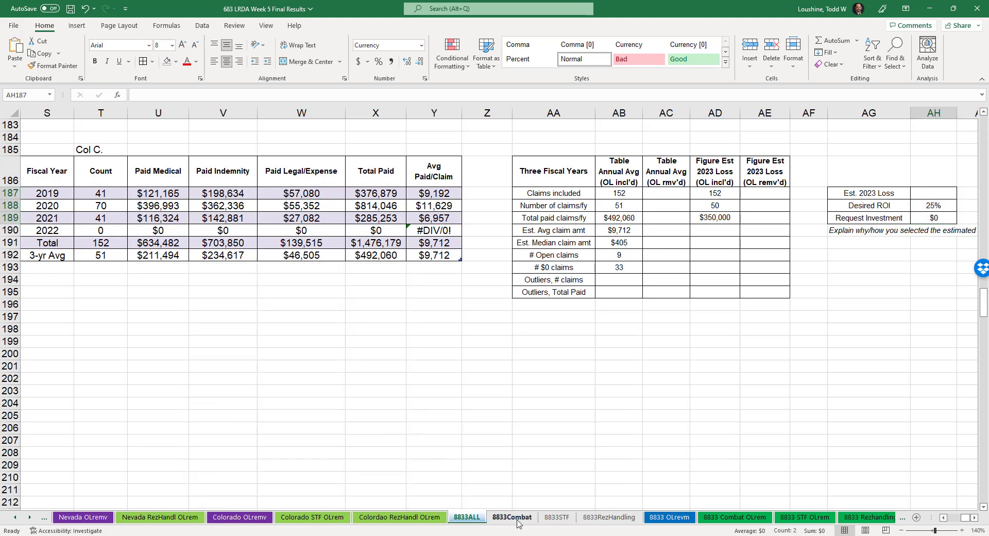
left_click(561, 520)
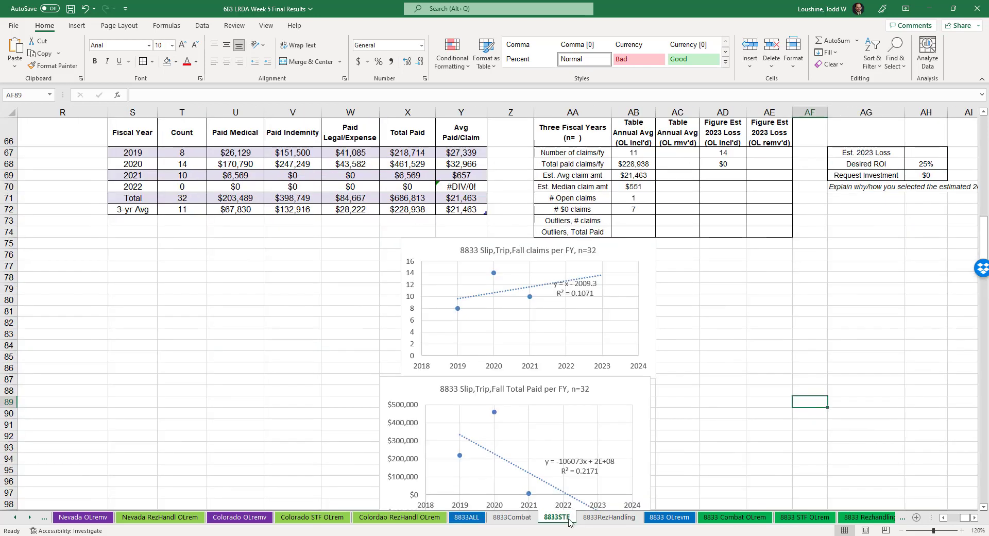
left_click(607, 518)
left_click(469, 517)
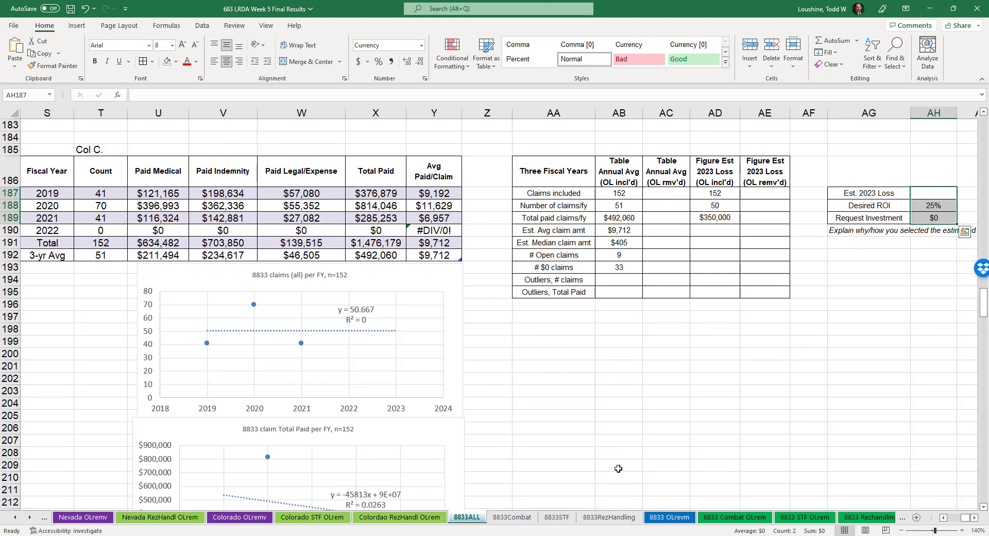
scroll(619, 468, "down", 20)
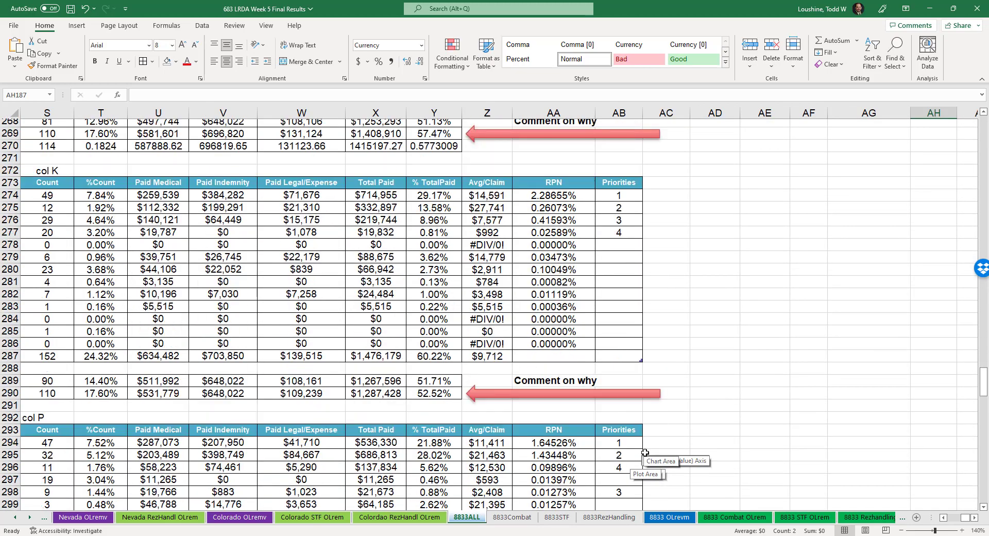
scroll(645, 452, "down", 3)
scroll(644, 452, "up", 2)
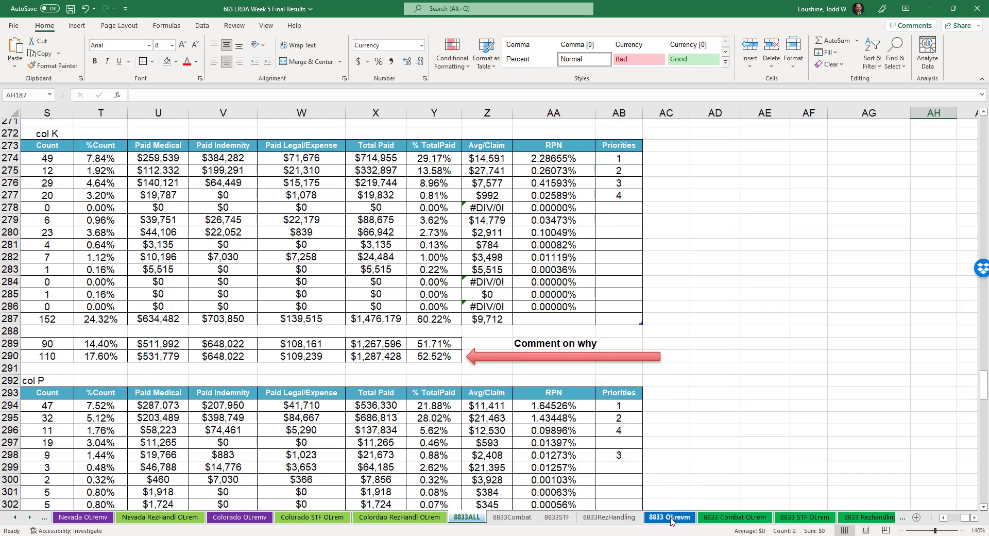
Narrow column R slightly on the 8833 Combat OLrem sheet and check its 8833 Combative table.
left_click(722, 517)
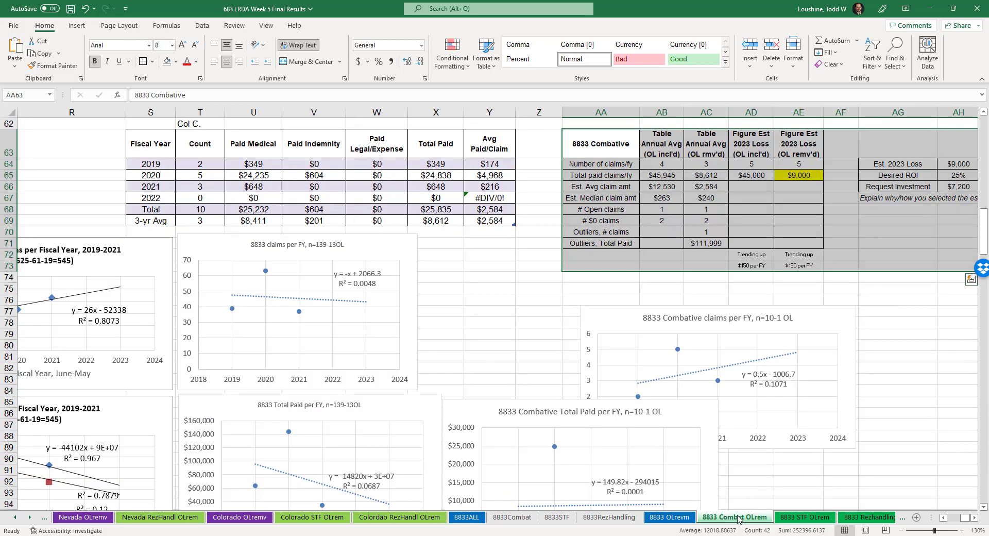
left_click(837, 266)
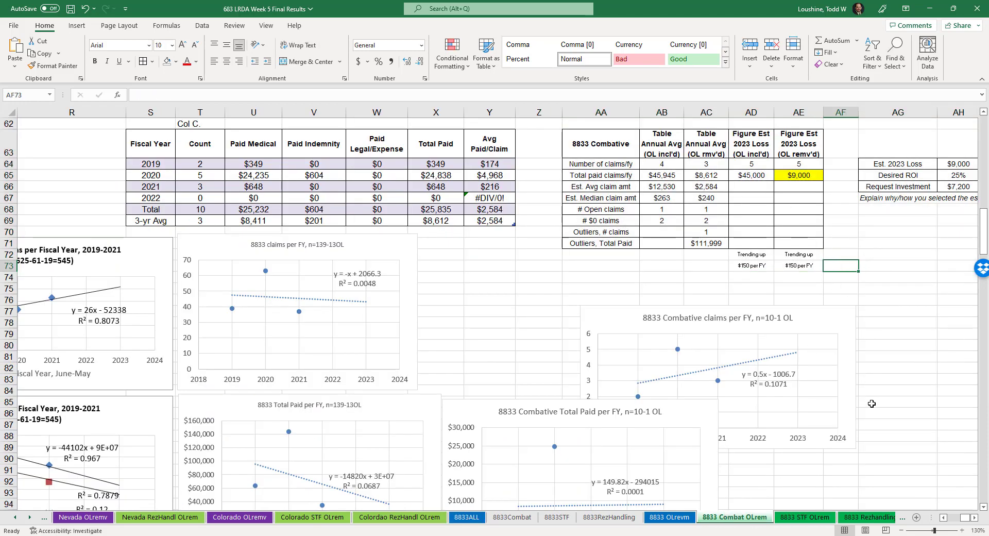
left_click(974, 518)
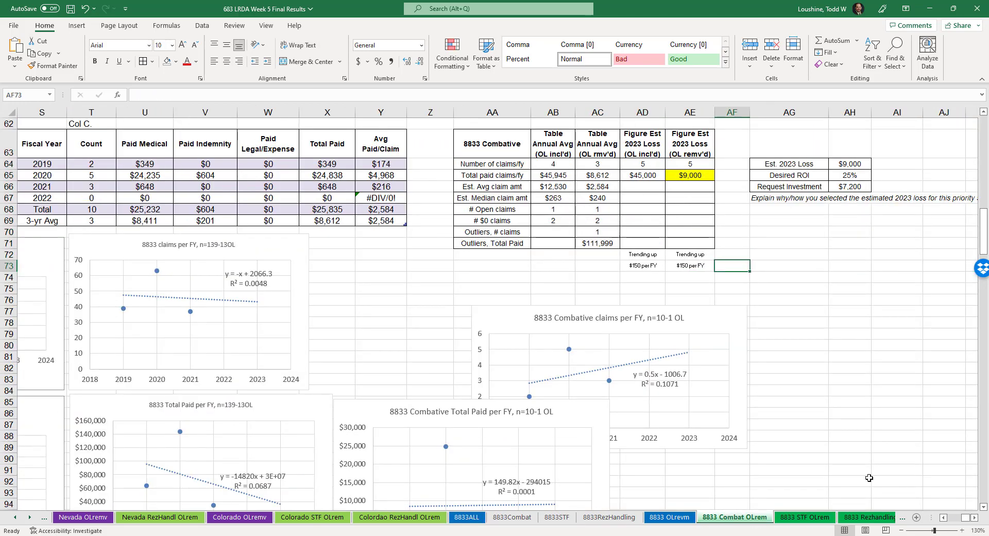
left_click(943, 518)
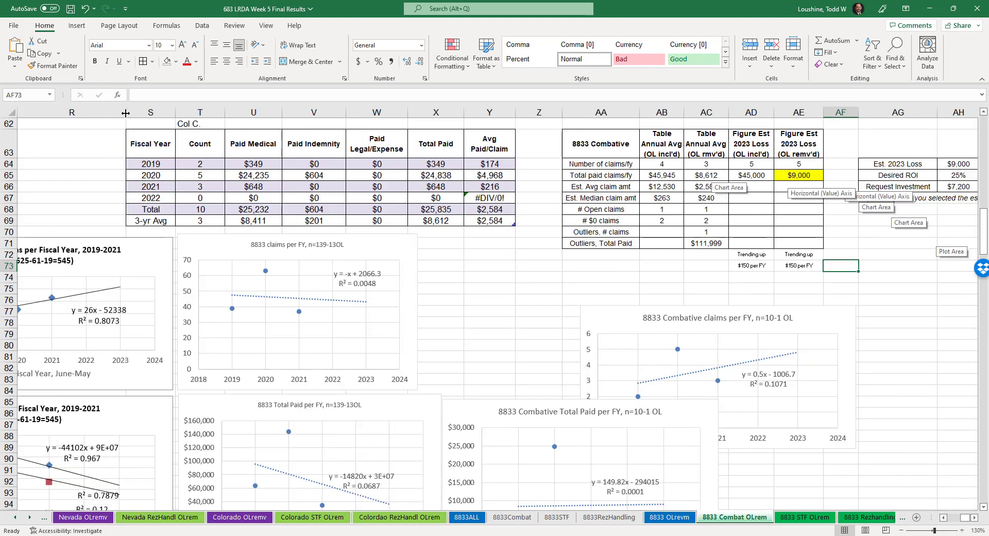
left_click_drag(125, 113, 109, 115)
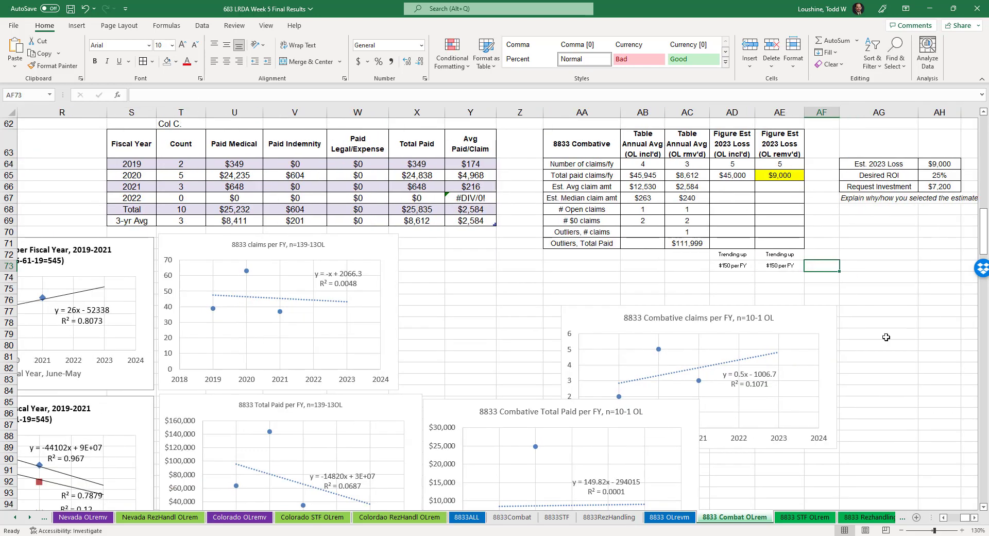
left_click(578, 149)
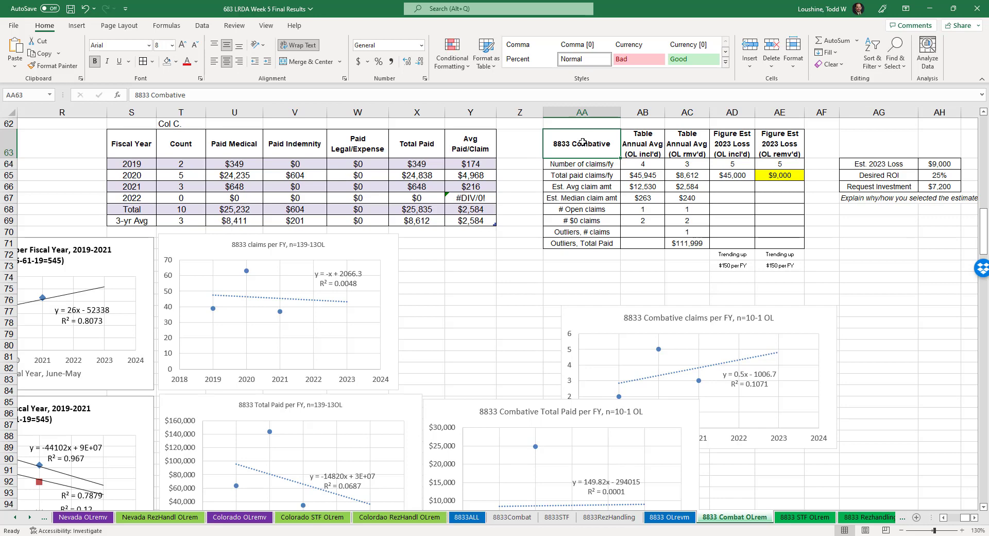
Review the 8833 Slip,Trip,Fall table and charts on the 8833 STF OLrem sheet.
left_click(815, 520)
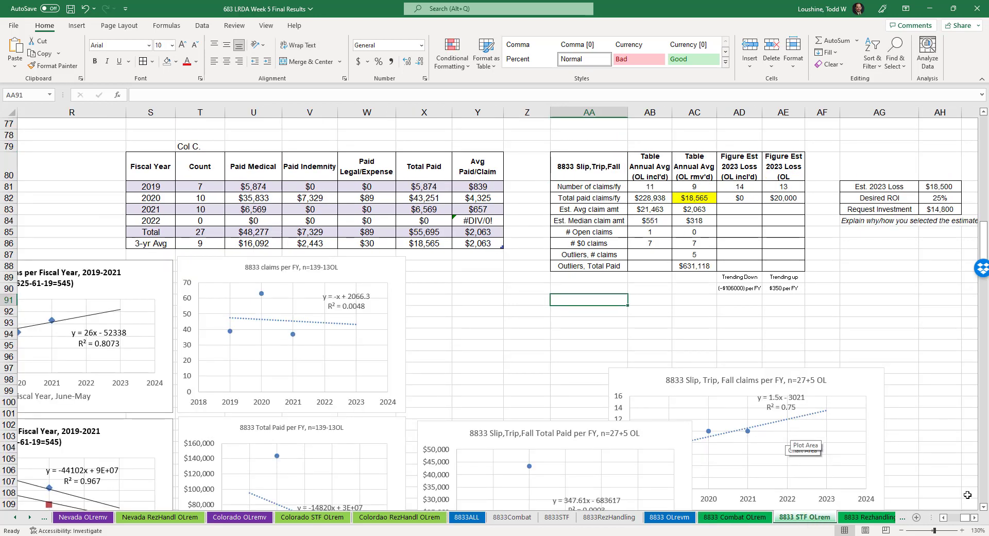
left_click(983, 508)
left_click(983, 508)
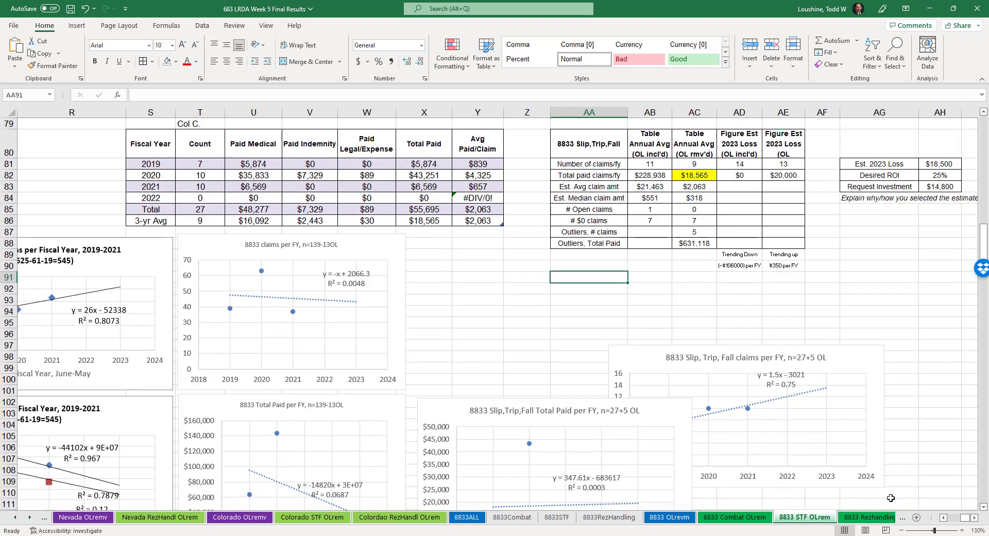
Move the Resident Handling claims per FY chart on 8833 Rezhandling OLrem directly above the Resident Handling Total Paid chart.
left_click(875, 520)
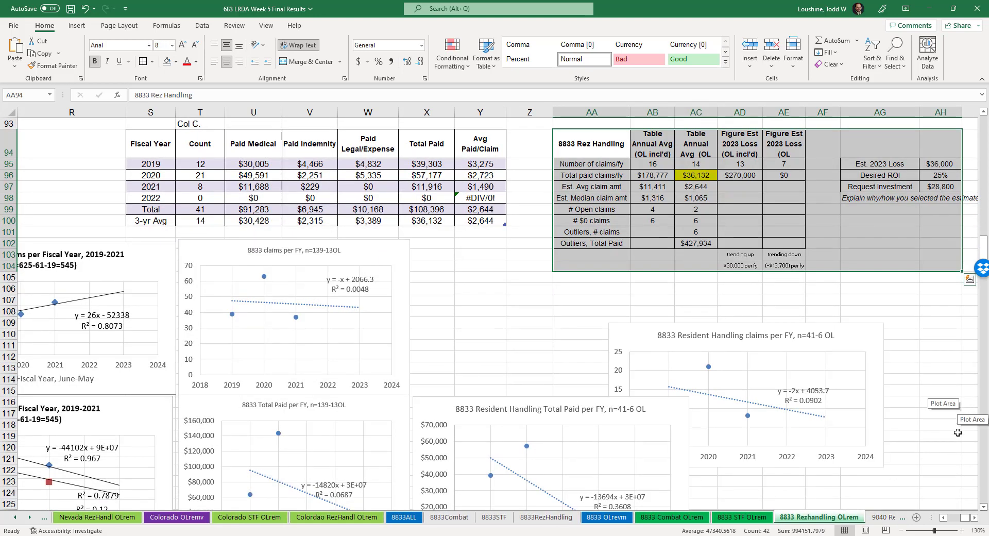
left_click(927, 409)
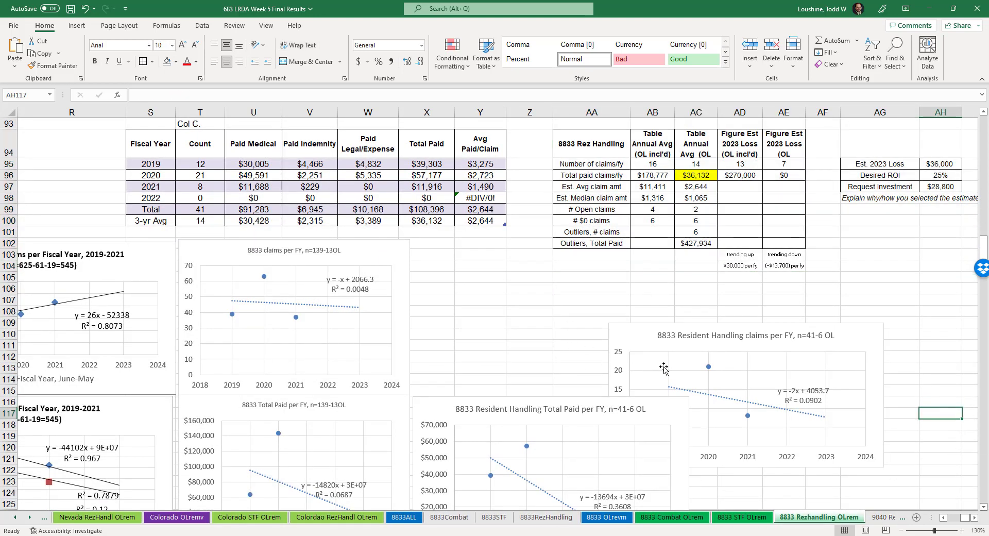
left_click(683, 336)
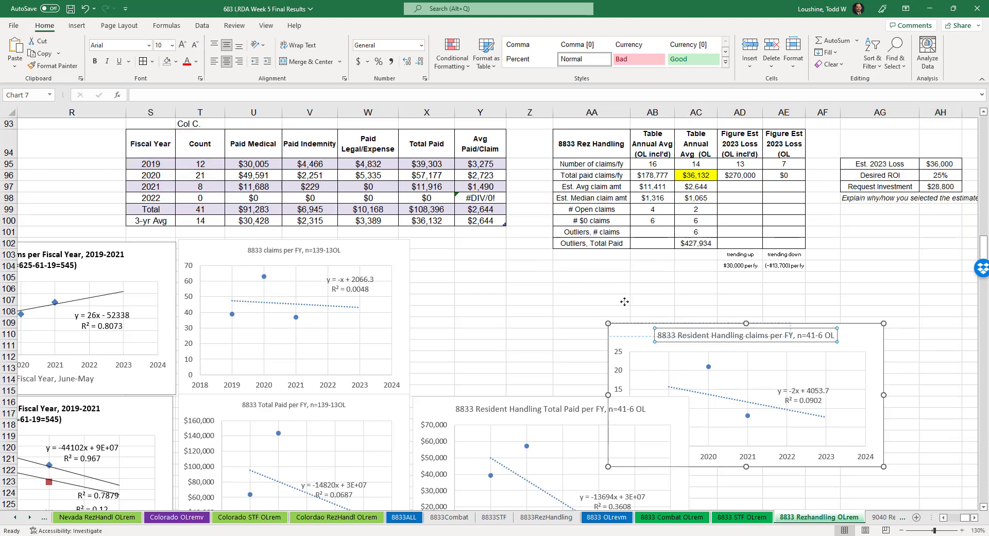
left_click_drag(624, 301, 626, 303)
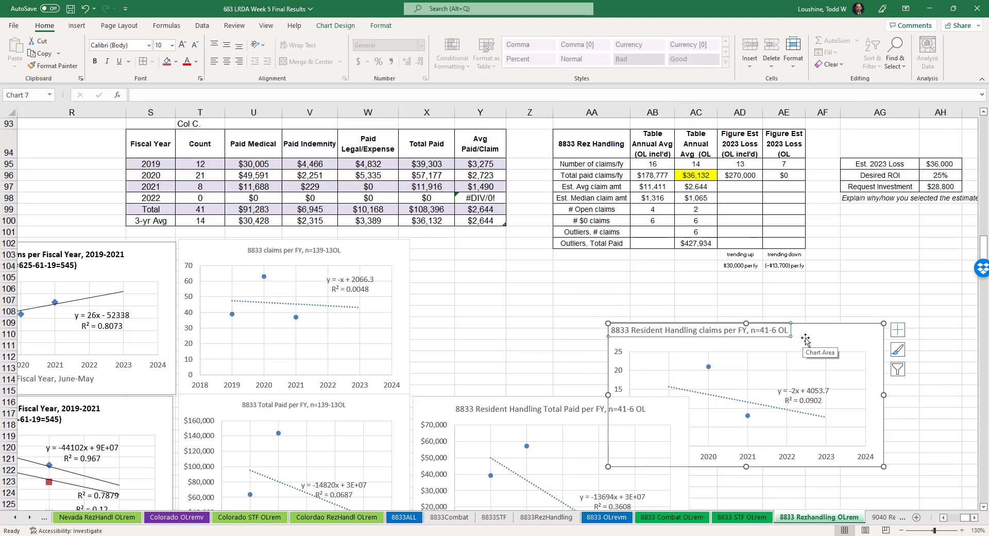
left_click_drag(805, 340, 656, 263)
left_click(780, 382)
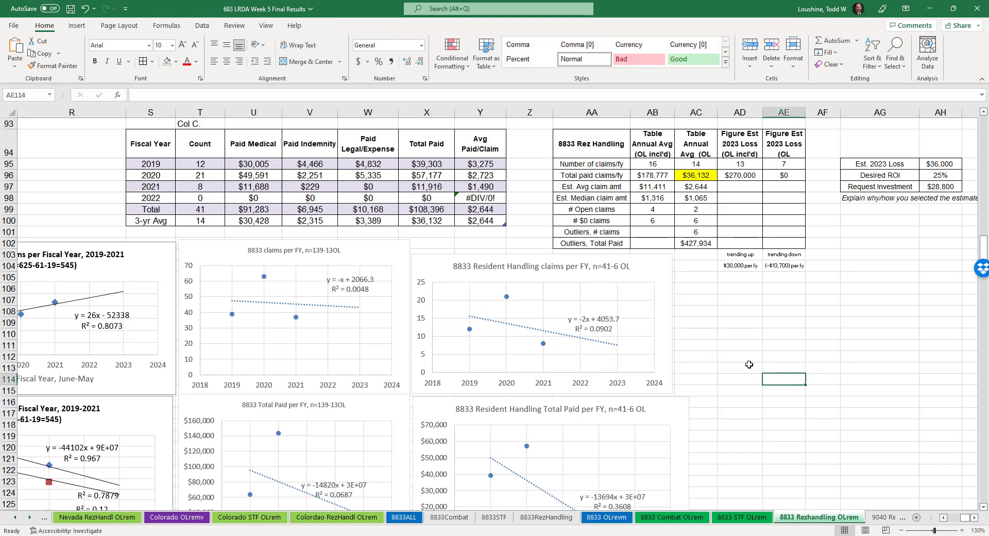
Check the highlighted outlier-removed total paid per fiscal year in the 8833 Rez Handling table and save the workbook.
left_click(700, 178)
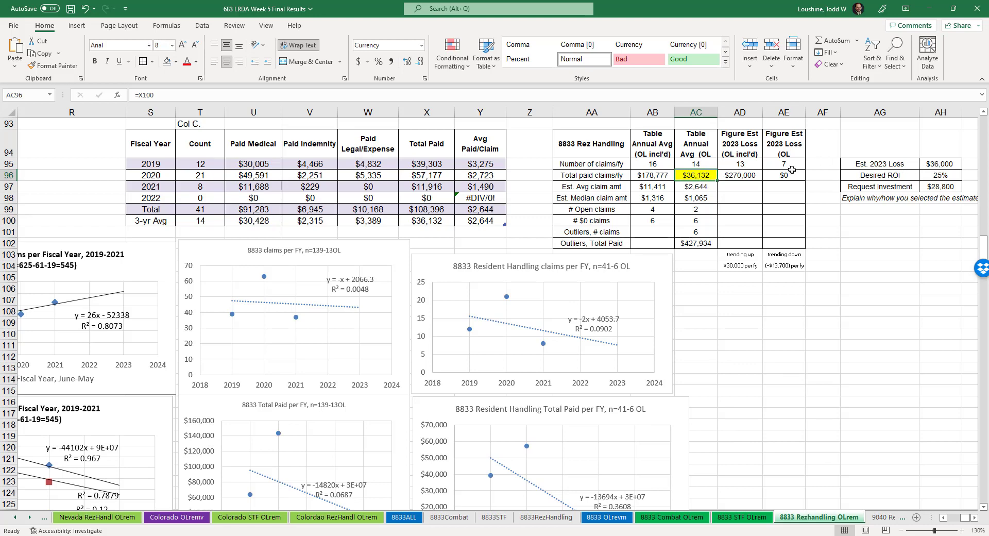
left_click(916, 266)
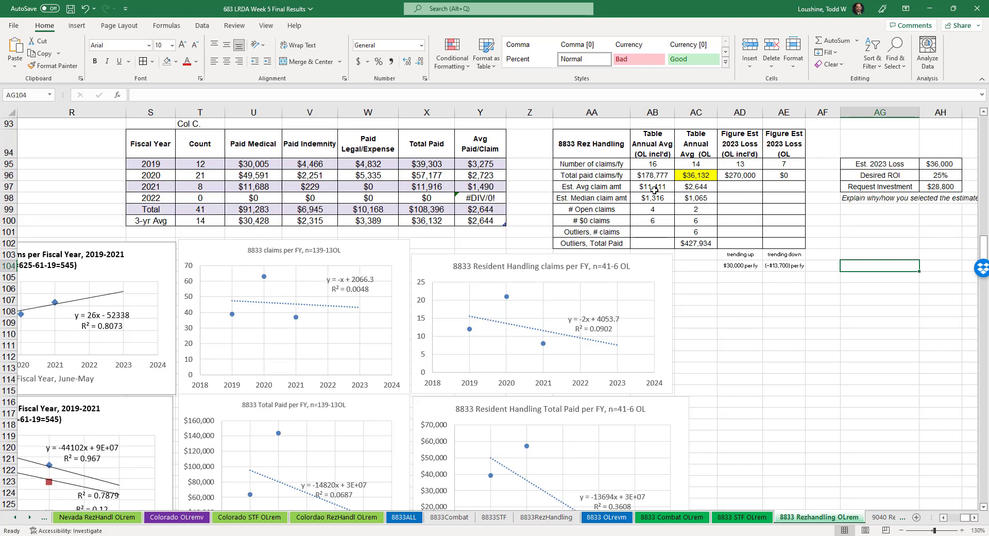
left_click(71, 9)
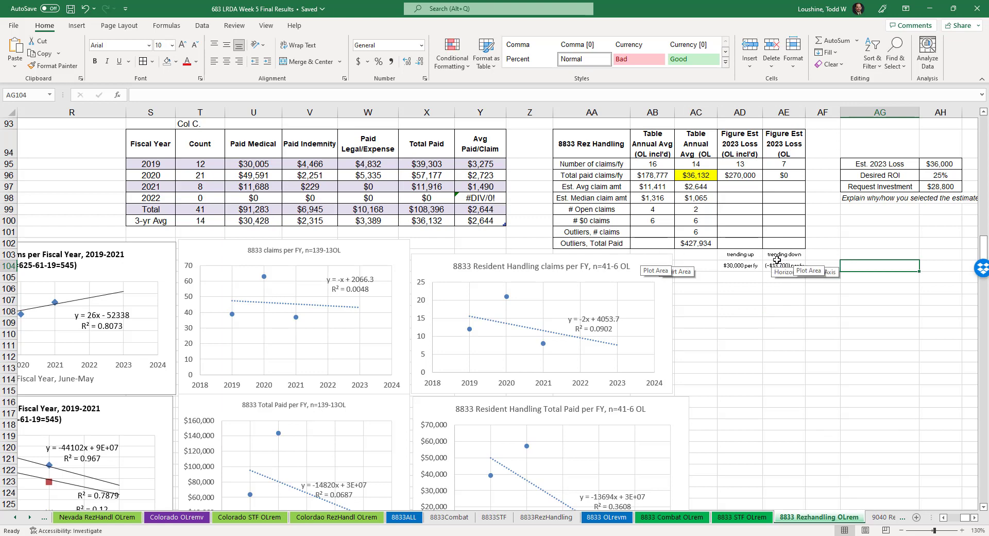
Examine the trend direction and per-fiscal-year change notes beneath the 8833 Rez Handling estimates.
left_click(742, 255)
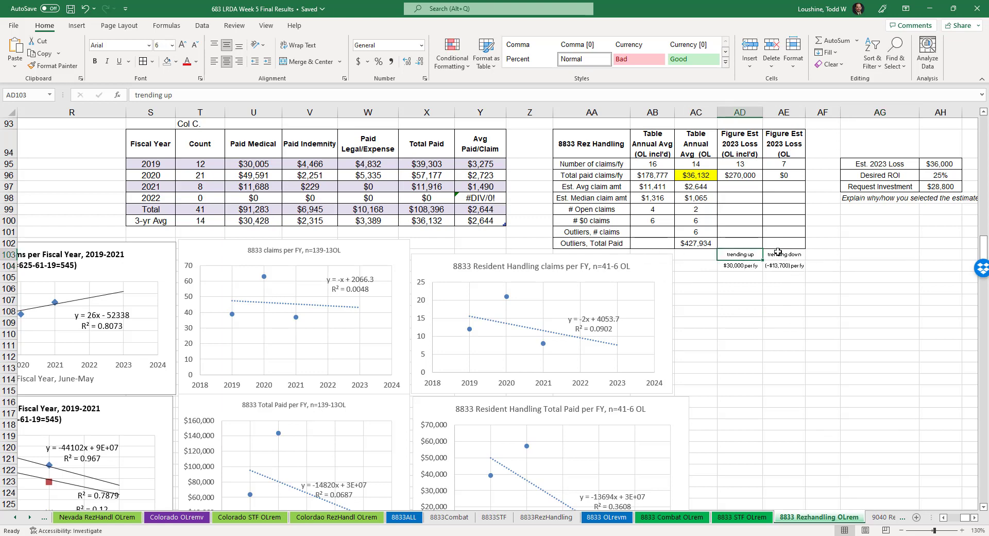
left_click(779, 252)
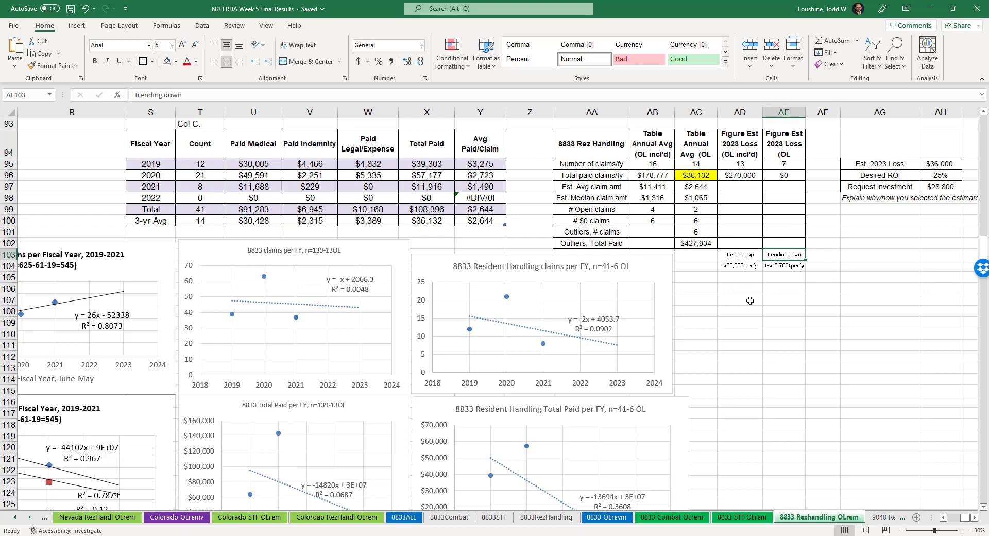
left_click(750, 267)
key("Right")
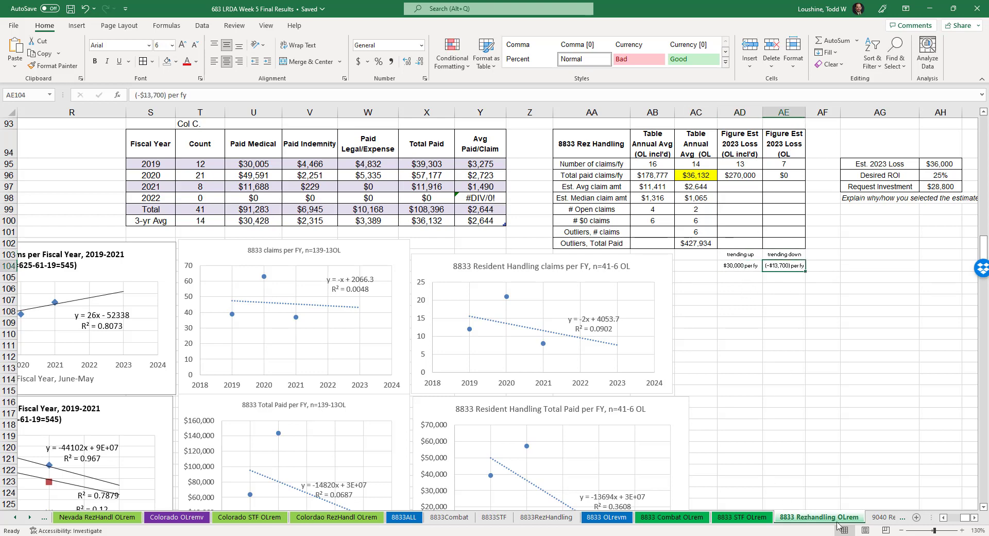
Look through the class code 9040 sheets from 9040 RezHandling to 9040 RezHandl OLremv.
left_click(882, 517)
left_click(867, 517)
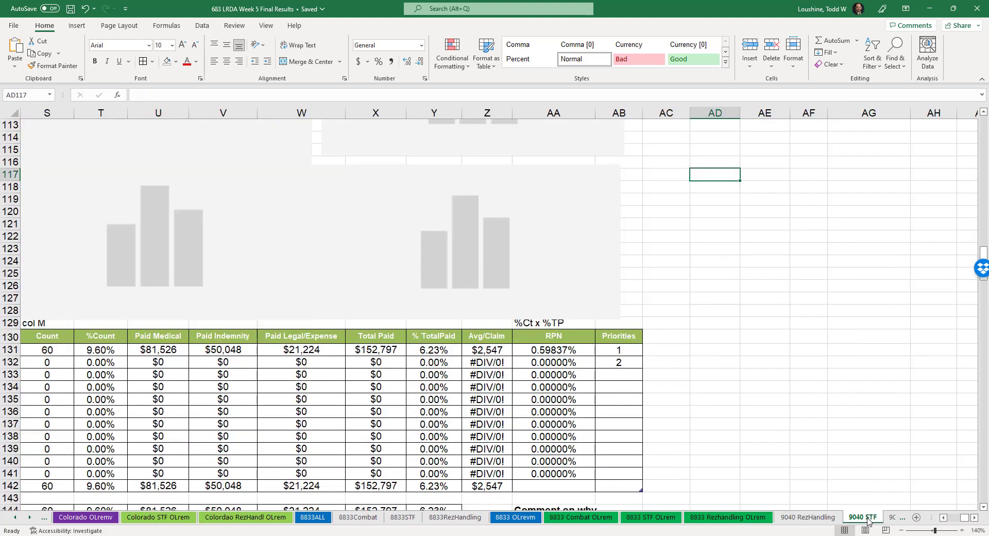
left_click(893, 518)
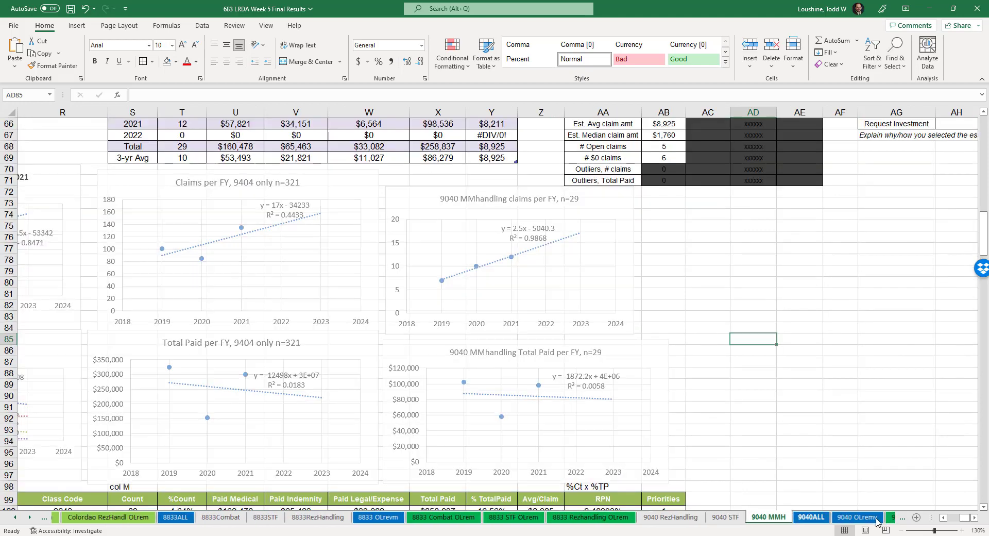
left_click(876, 518)
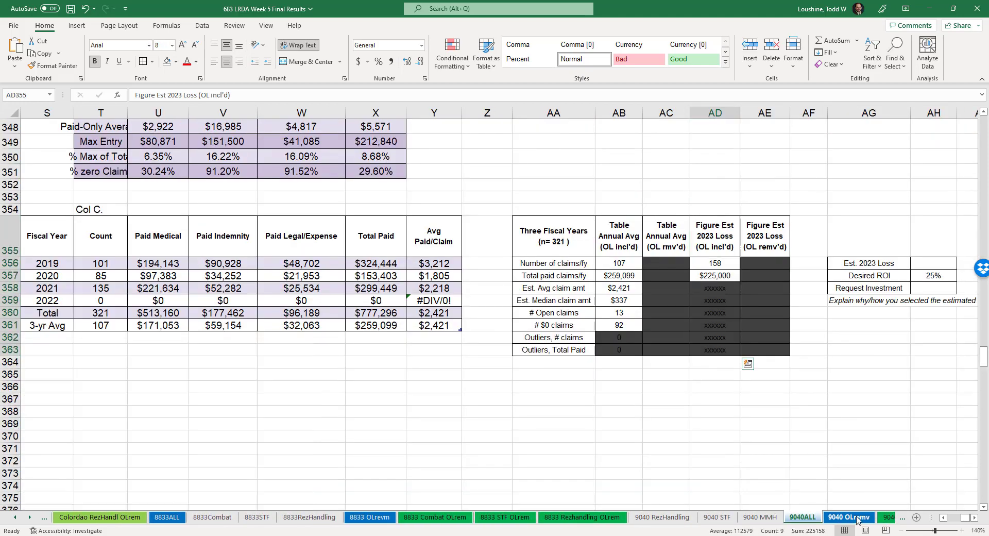
left_click(856, 518)
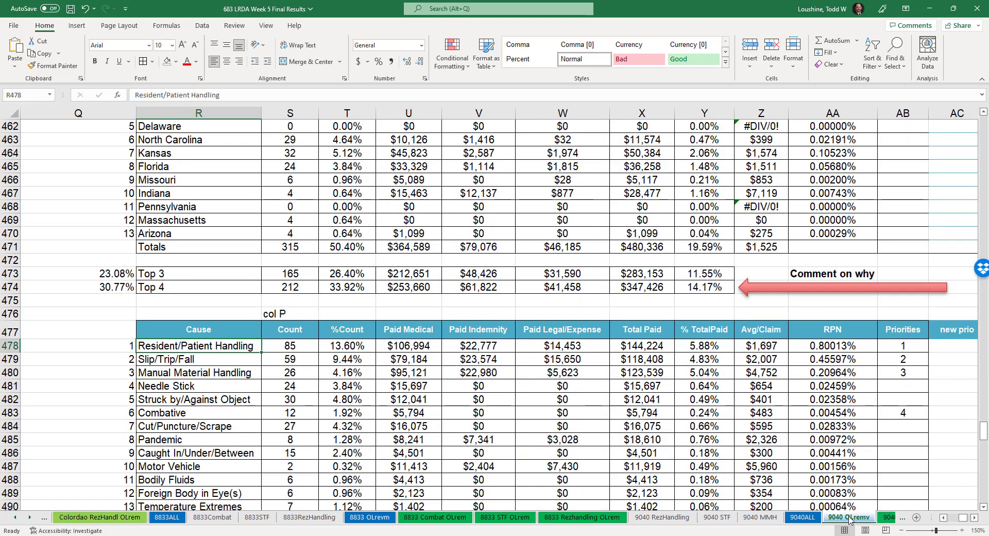
left_click(888, 519)
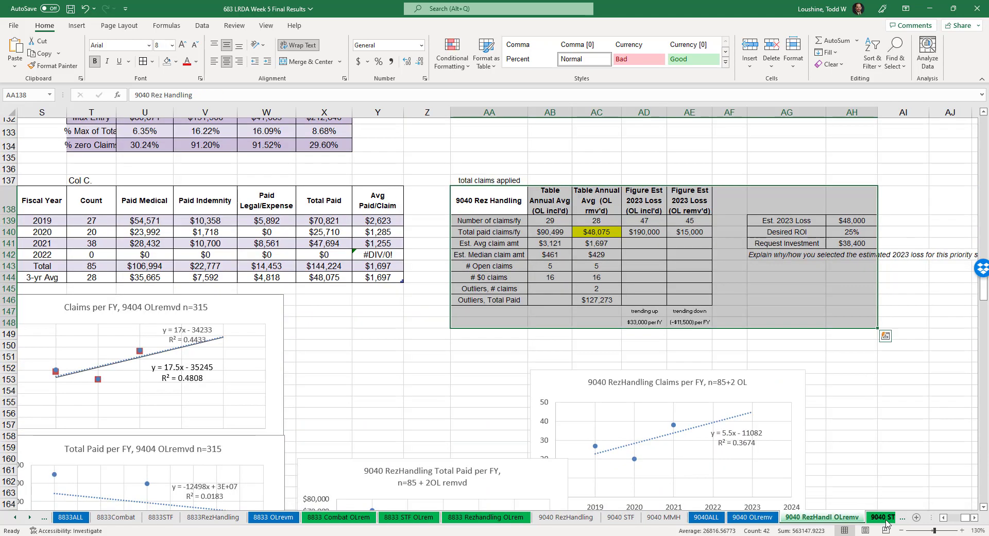
Review the 9040 Rez Handling table and its claims and Total Paid charts on the 9040 RezHandl OLremv sheet.
scroll(707, 394, "down", 2)
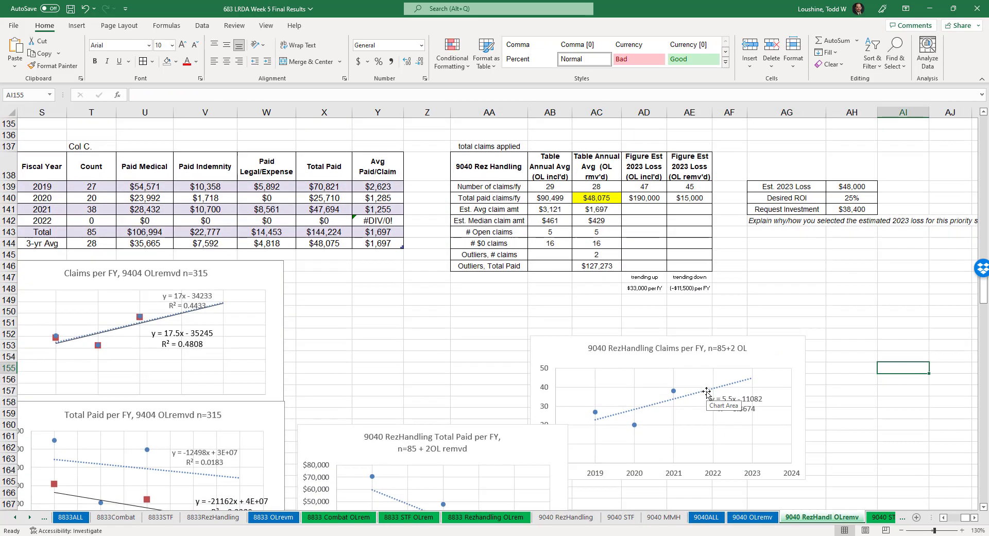
left_click(943, 517)
scroll(798, 402, "up", 1)
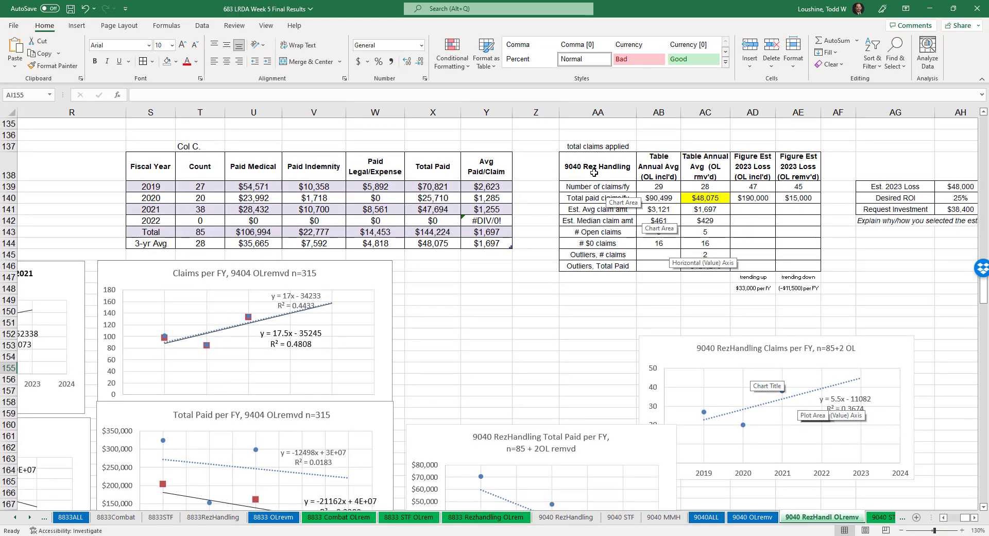
left_click(611, 313)
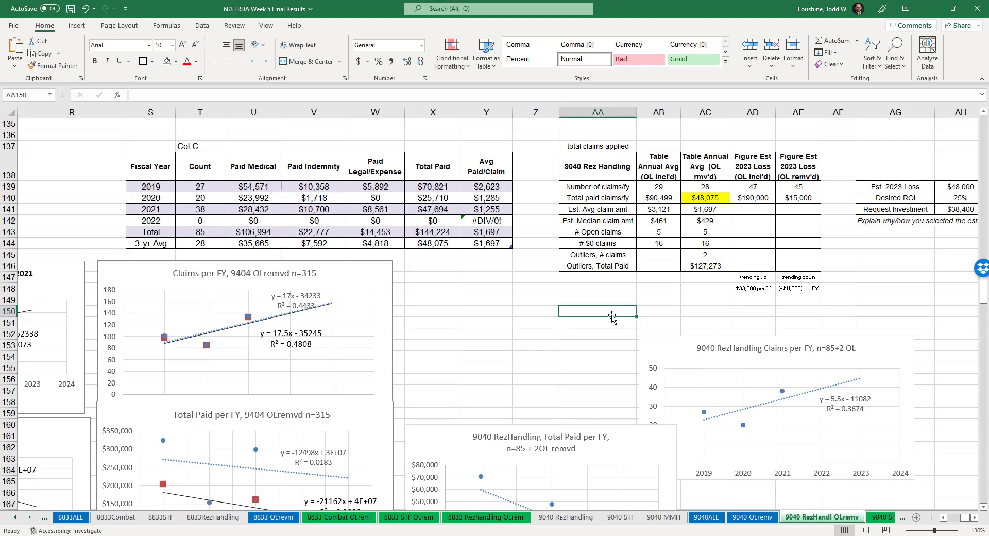
Open the 8833 Combat OLrem sheet and check the 8833 Combative total paid averages with outliers included and removed.
left_click(983, 508)
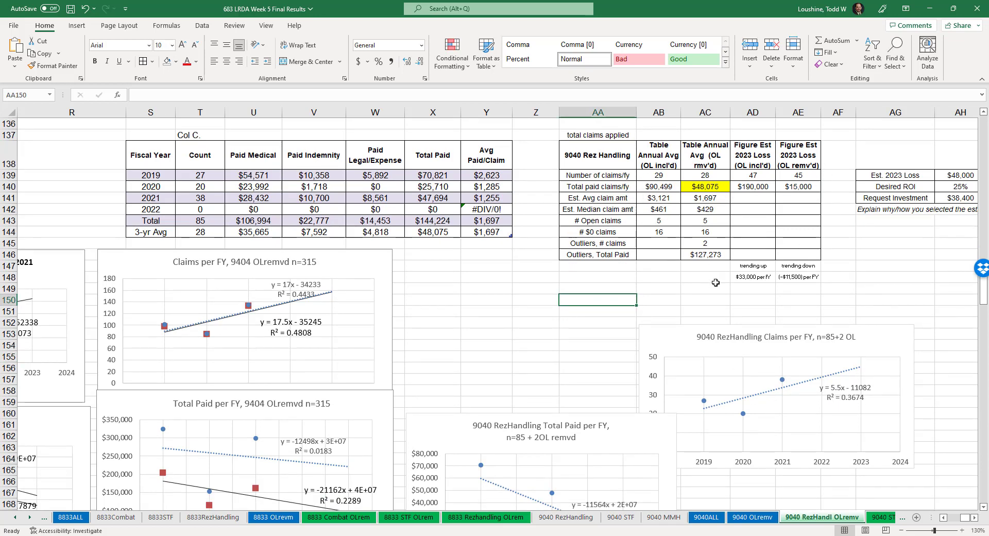
left_click(338, 517)
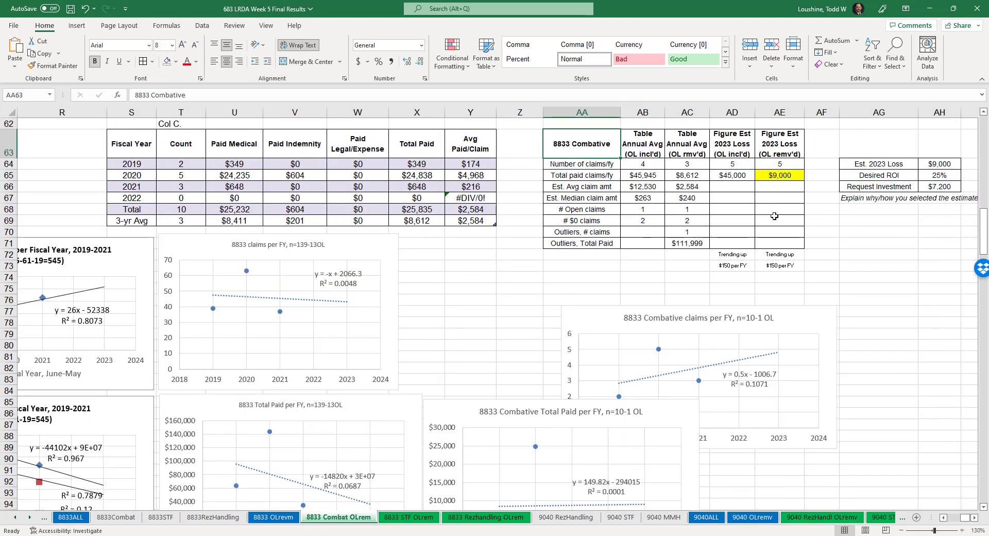
left_click(879, 277)
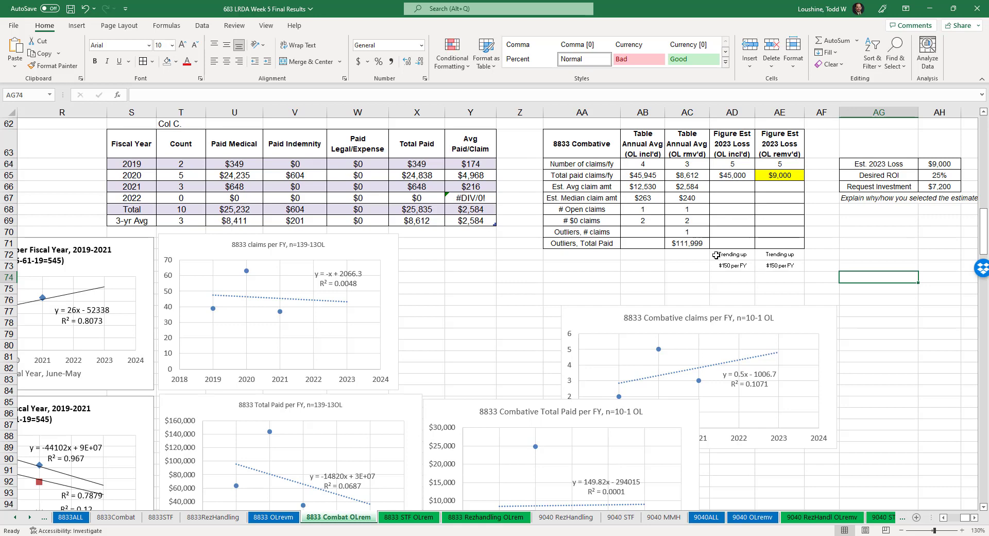
left_click(694, 175)
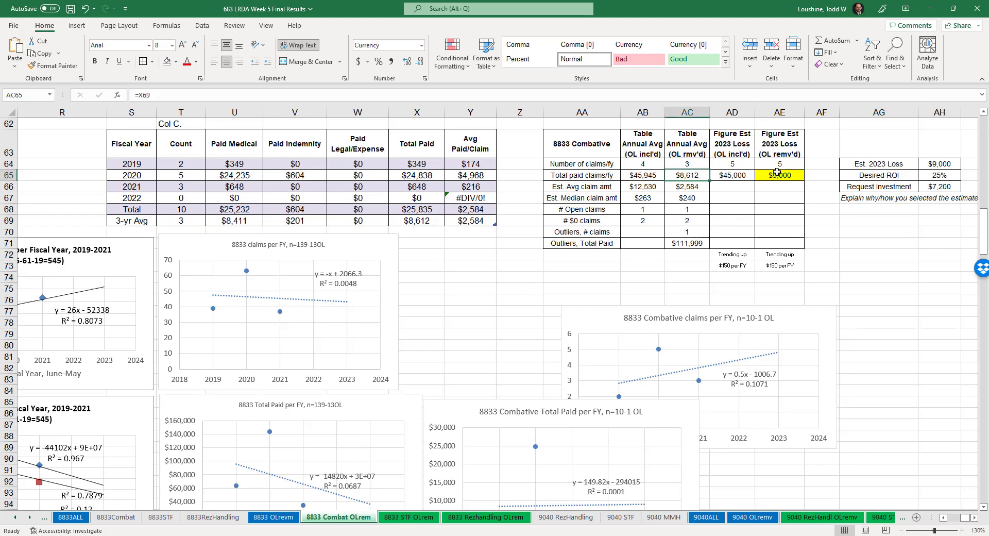
left_click(648, 175)
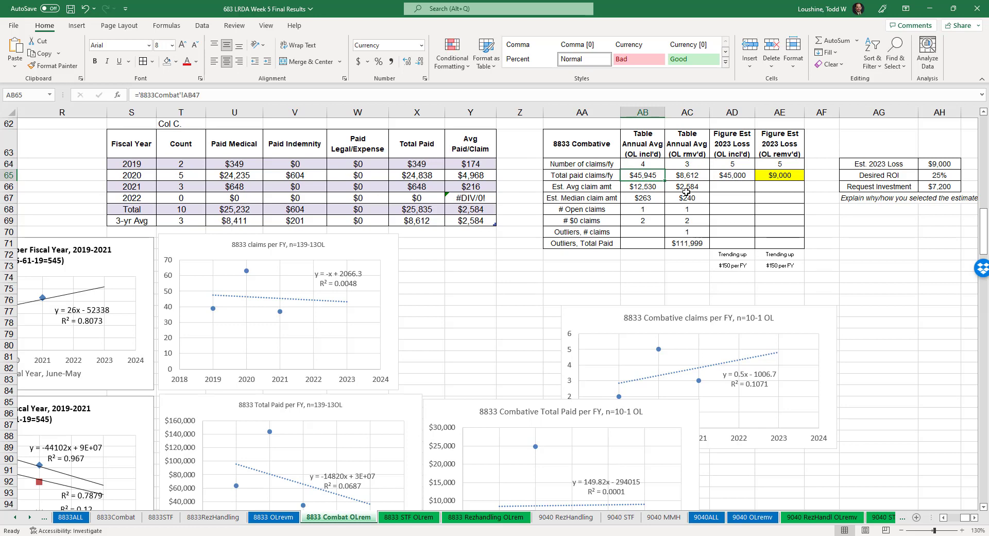
Check the estimated 2023 loss and the request investment formula for 8833 Combative.
left_click(957, 167)
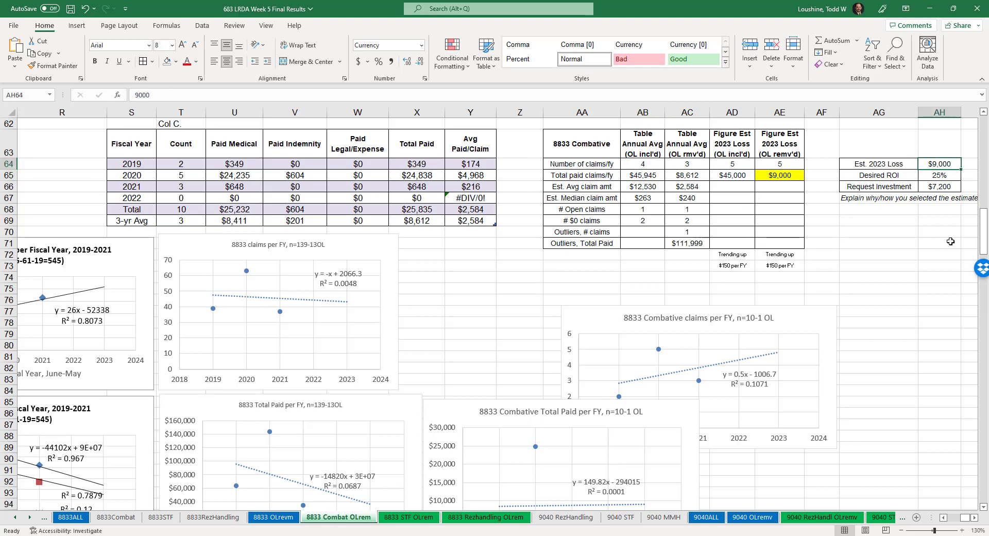
left_click(951, 188)
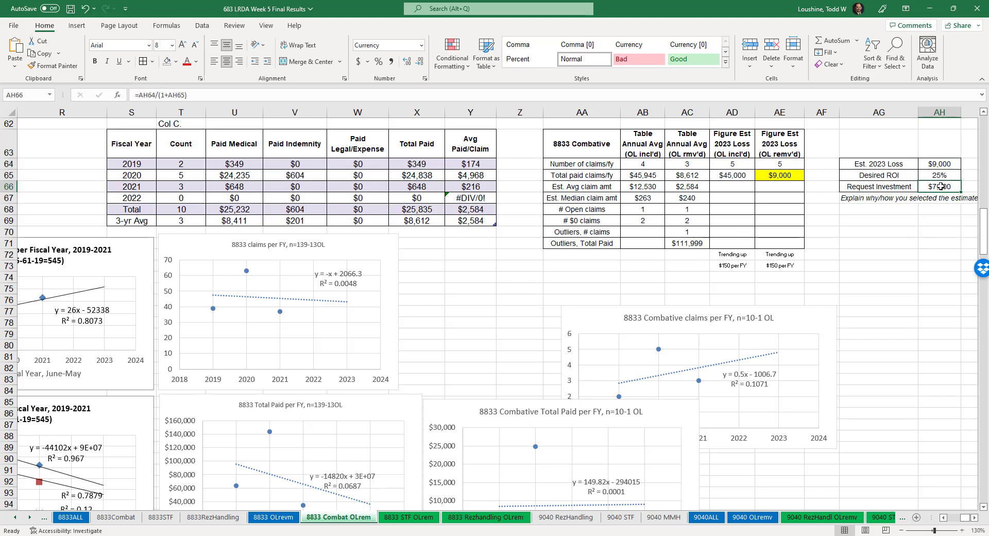
left_click(940, 163)
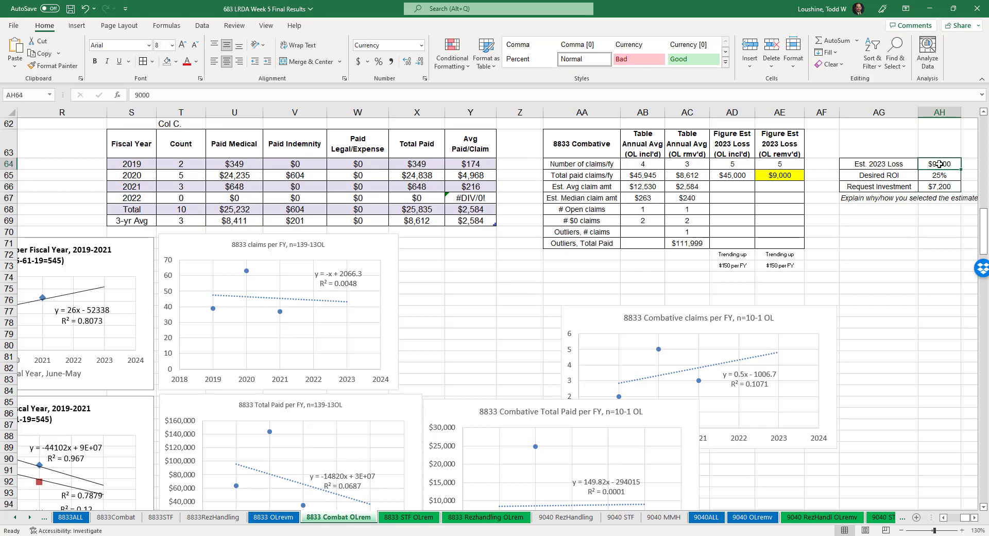
Test a desired ROI of 10% in the 8833 Combative investment table and set it back to 25%.
left_click(940, 177)
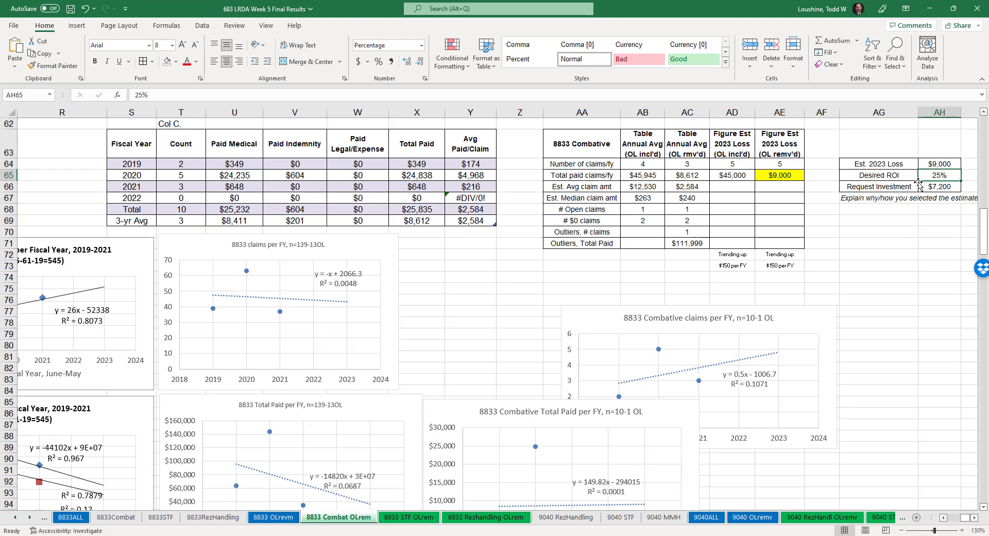
type("10")
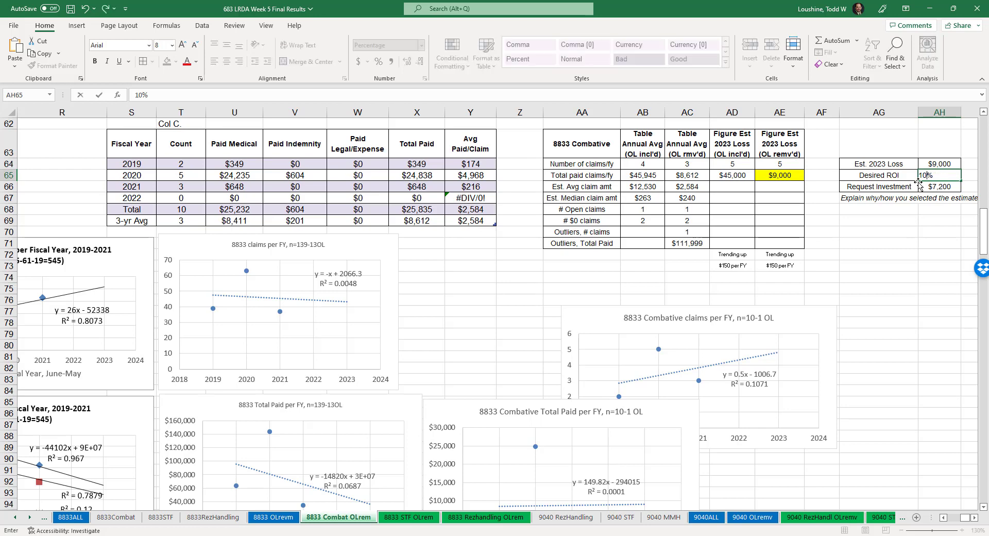
key("Return")
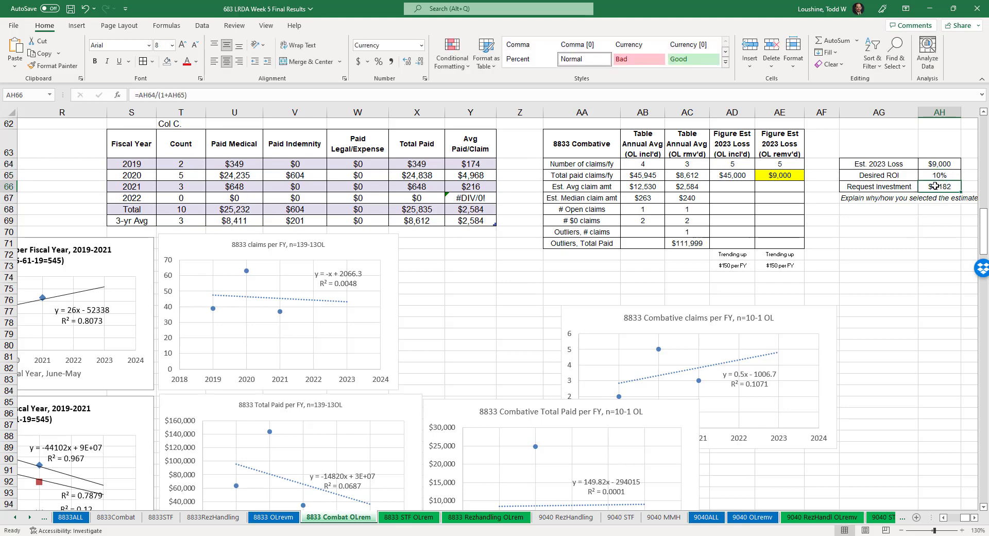
left_click(942, 177)
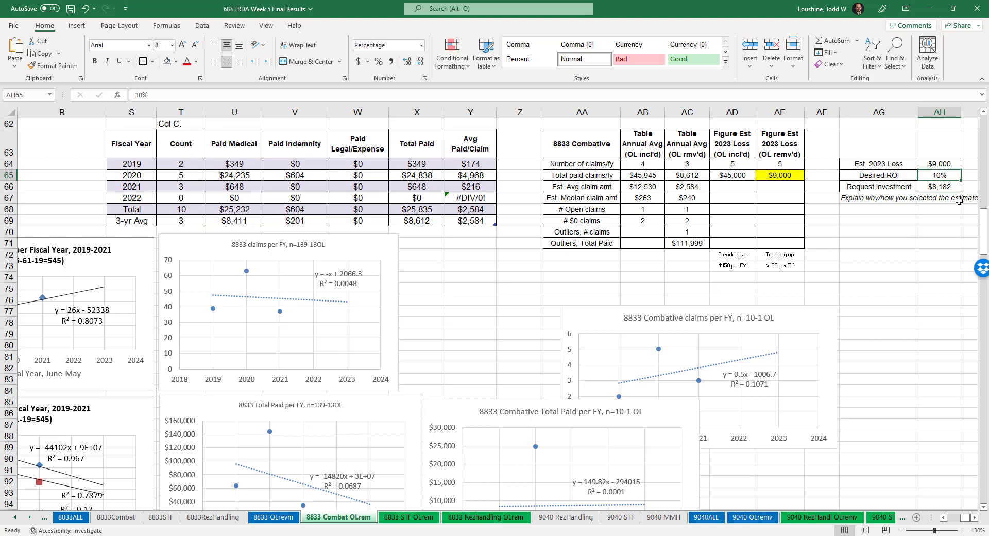
type("25")
key("Return")
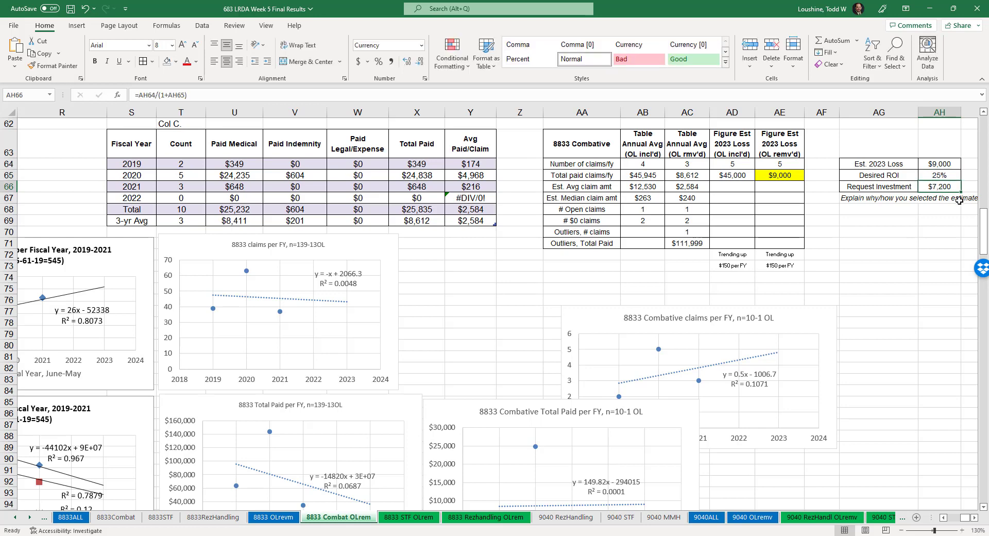
left_click(891, 252)
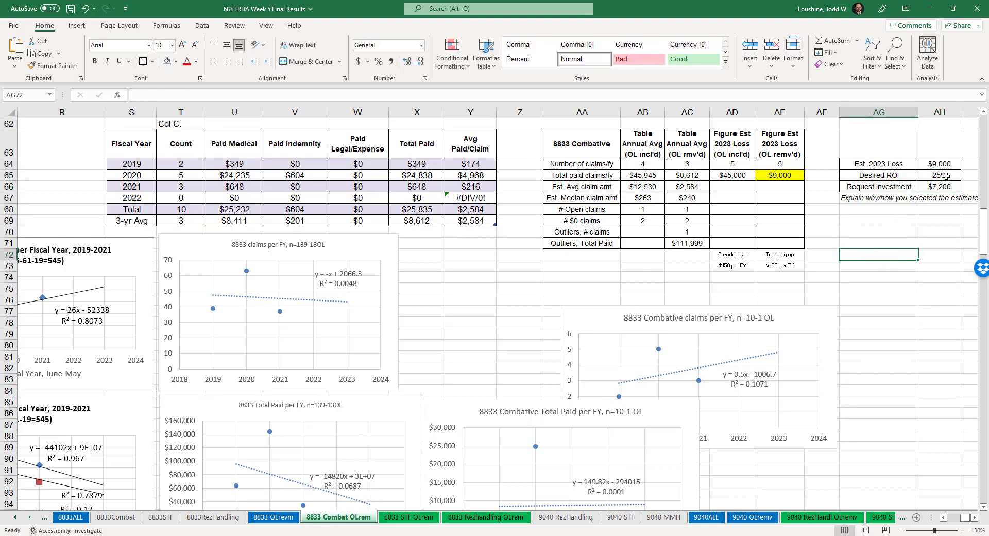
Move the 8833 Combative claims per FY chart directly above the 8833 Combative Total Paid chart.
left_click(904, 347)
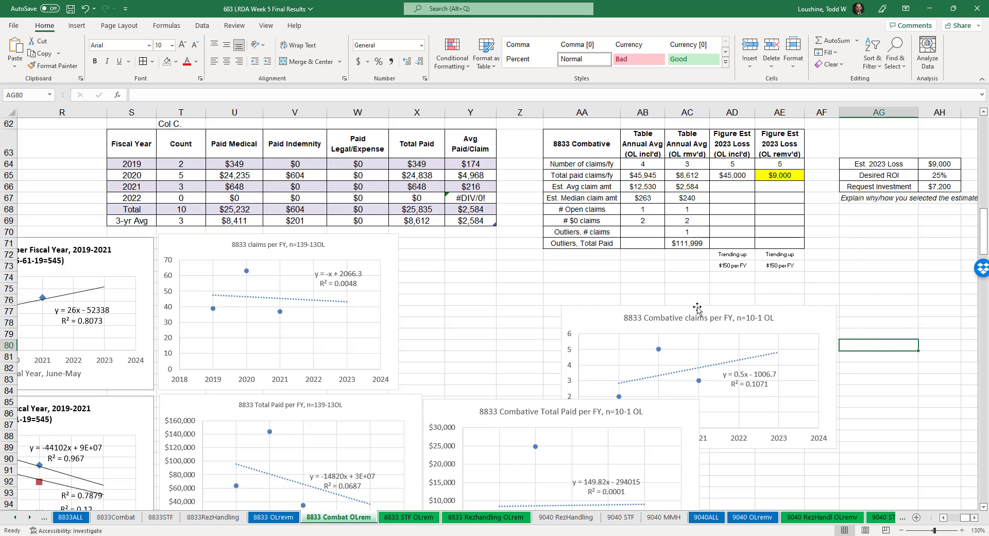
left_click(822, 318)
left_click_drag(822, 318, 681, 271)
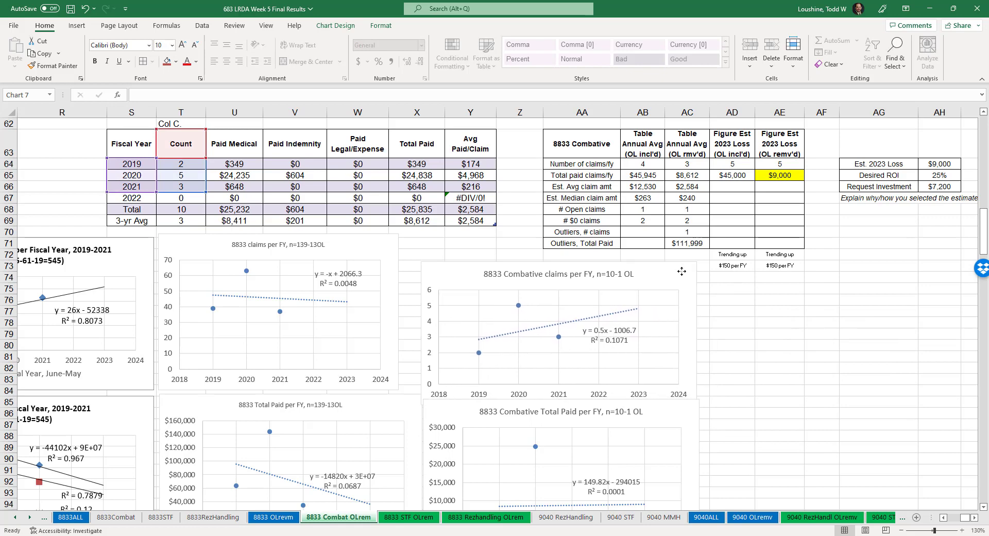
left_click(779, 308)
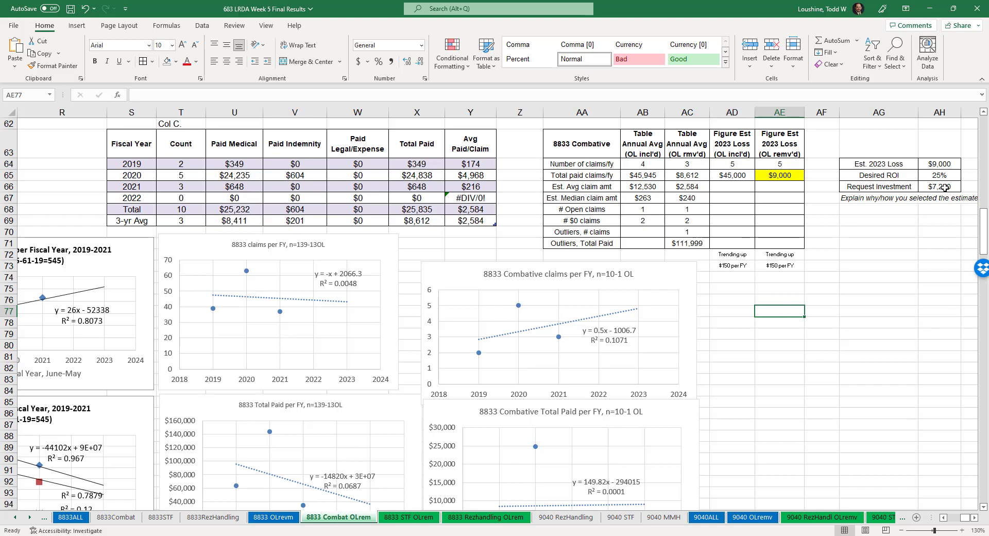
left_click(570, 149)
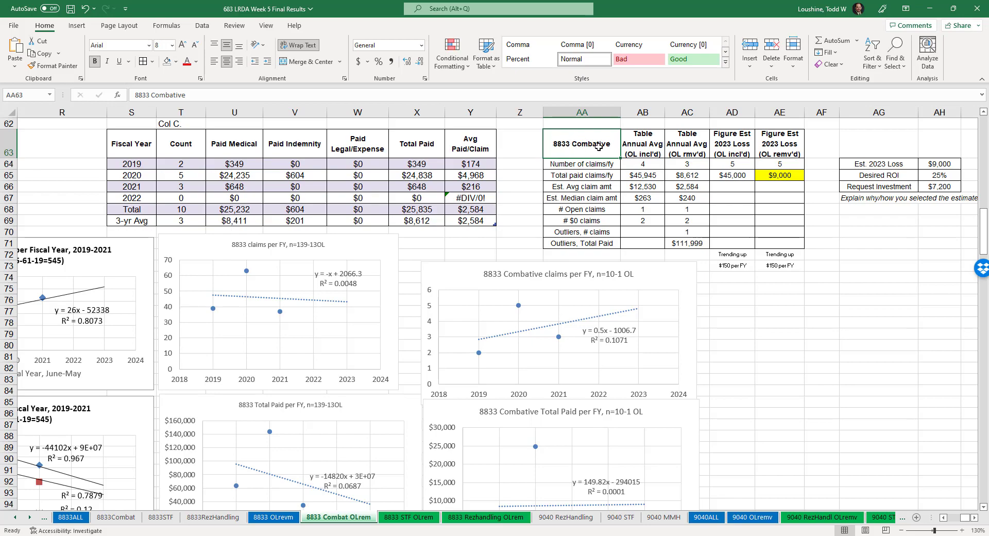
left_click(878, 299)
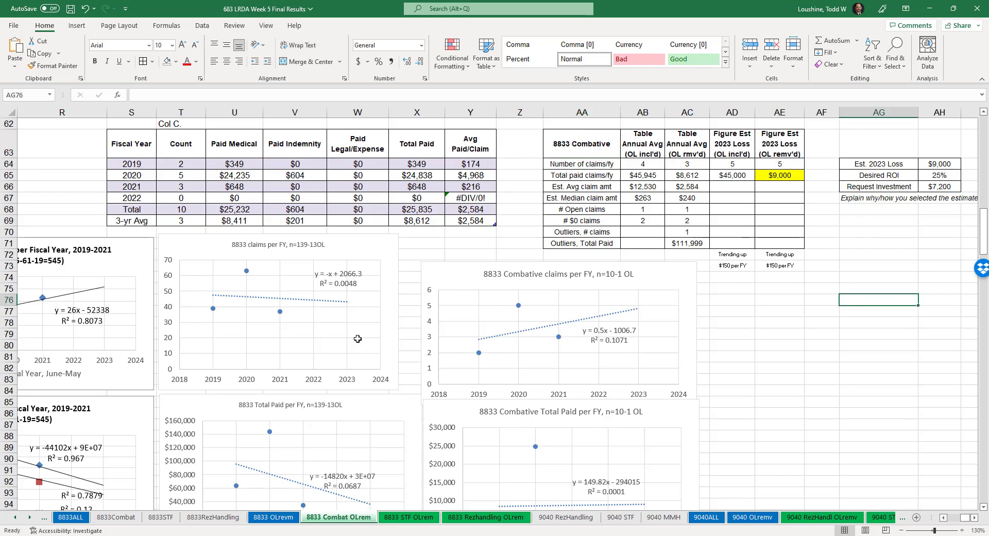
Examine the claim counts and paid amounts in the location number table on the 8833 Combat OLrem sheet.
scroll(358, 339, "up", 13)
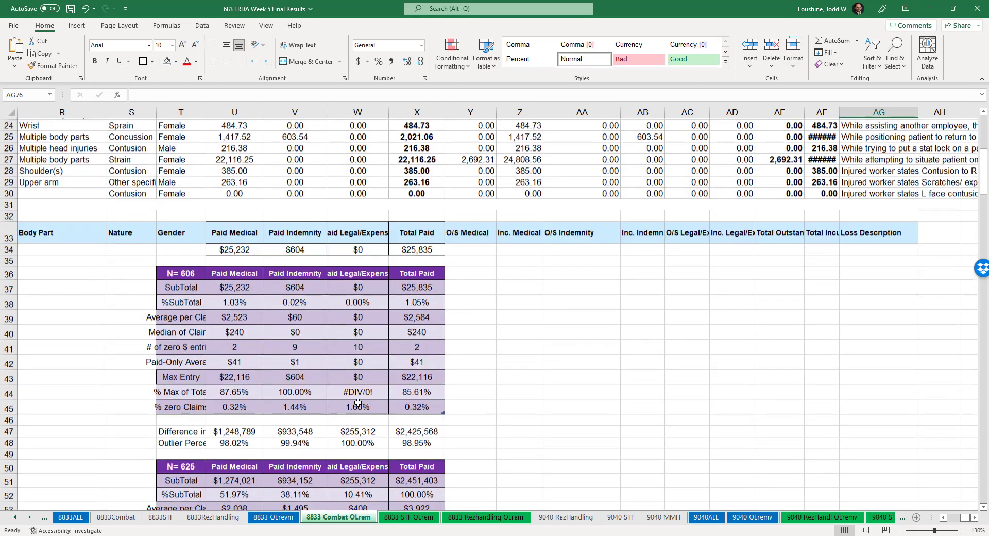
scroll(358, 403, "down", 20)
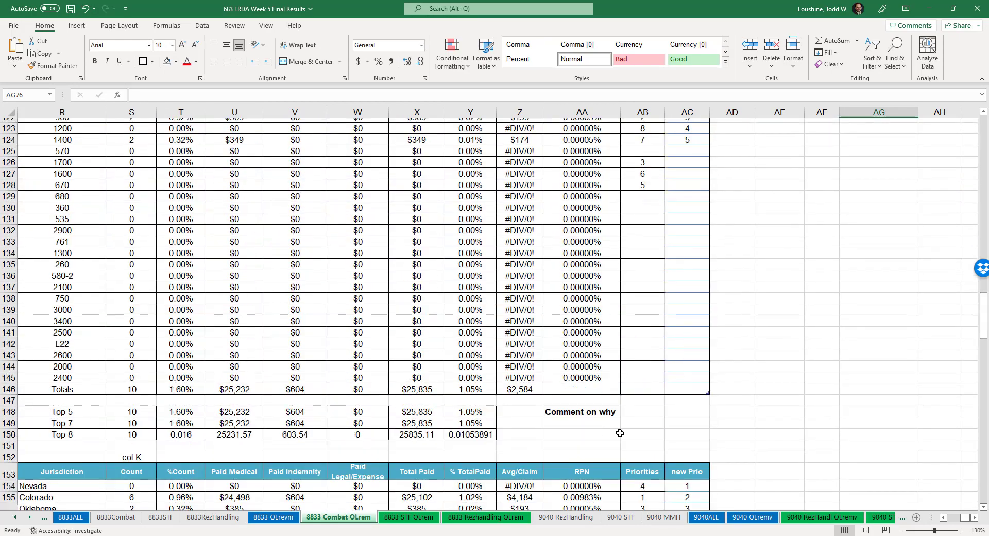
scroll(613, 402, "left", 1)
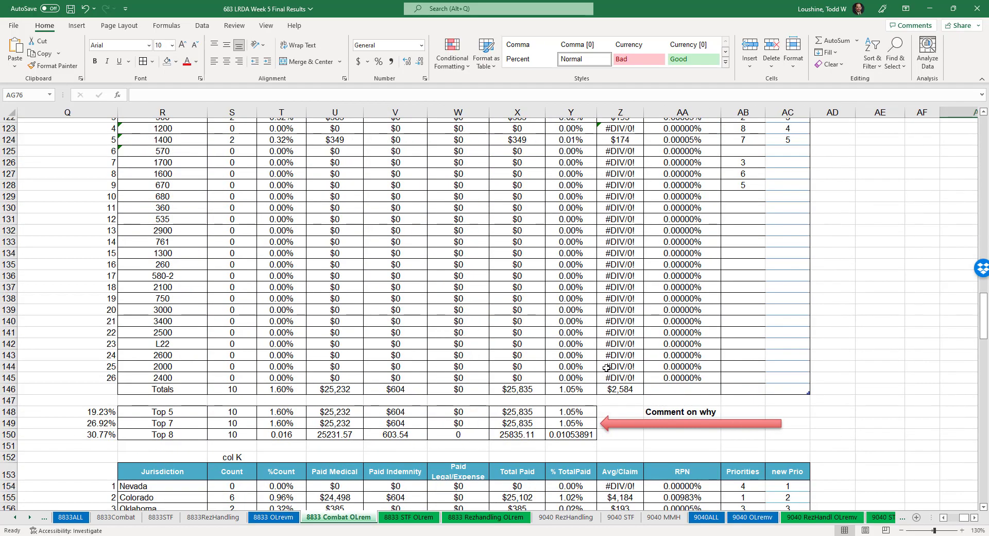
scroll(606, 366, "up", 4)
scroll(240, 279, "down", 4)
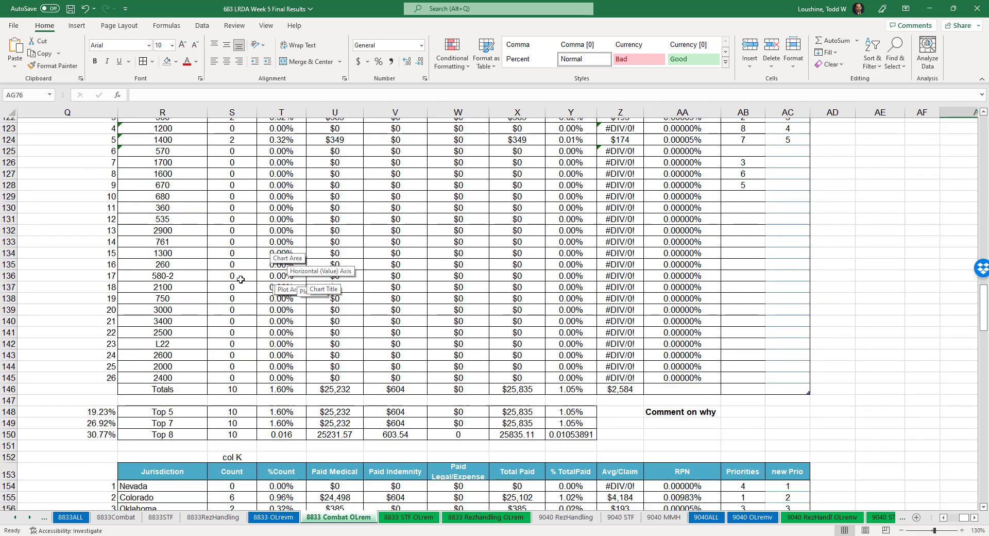
scroll(240, 279, "down", 1)
scroll(241, 280, "up", 5)
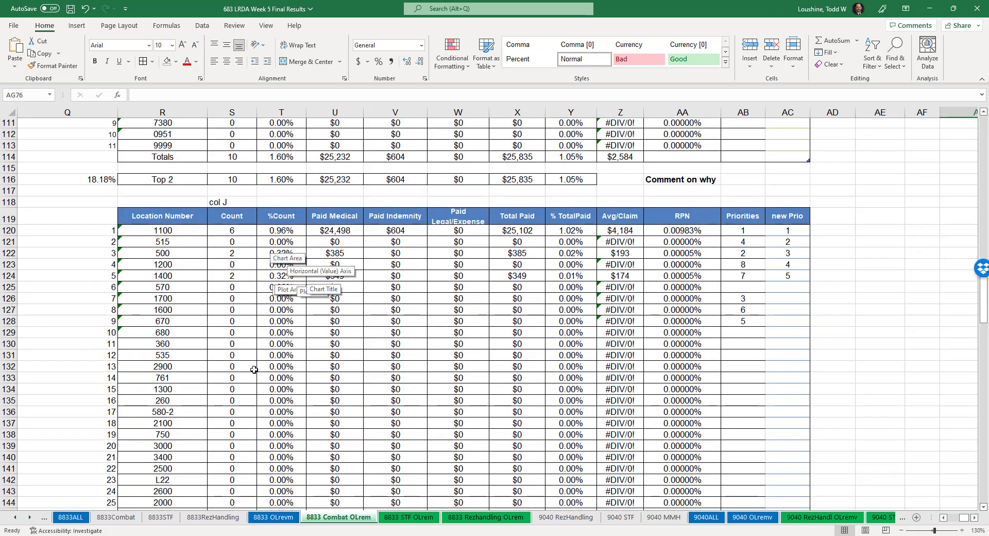
Examine the jurisdiction, cause and detail cause tables for the 8833 Combative claims, down to the removed outlier record.
scroll(255, 369, "down", 12)
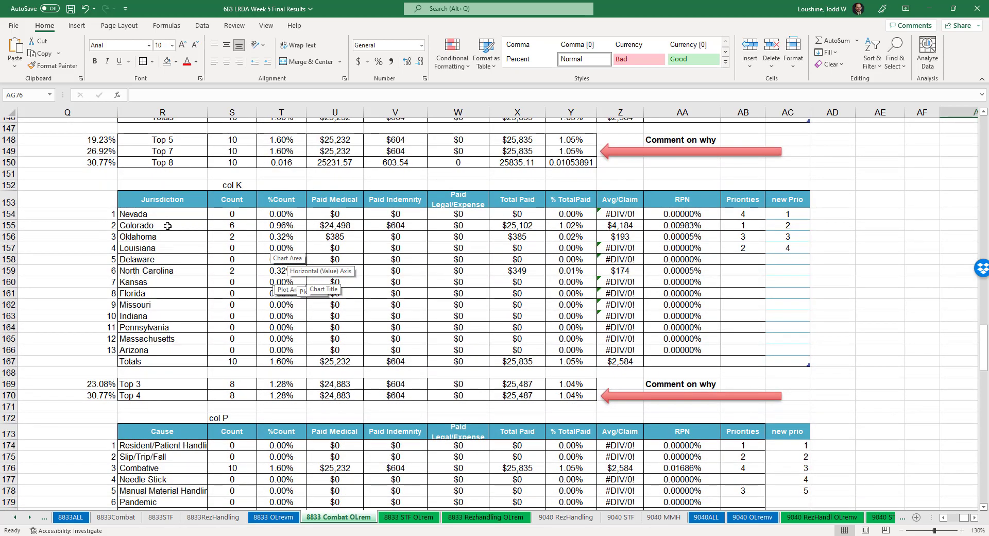
scroll(204, 359, "down", 7)
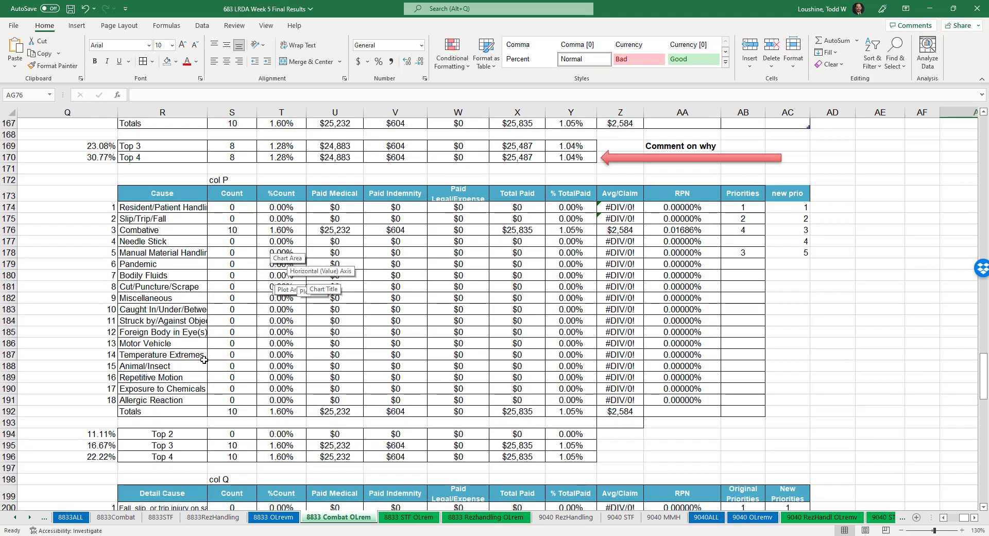
scroll(204, 301, "down", 12)
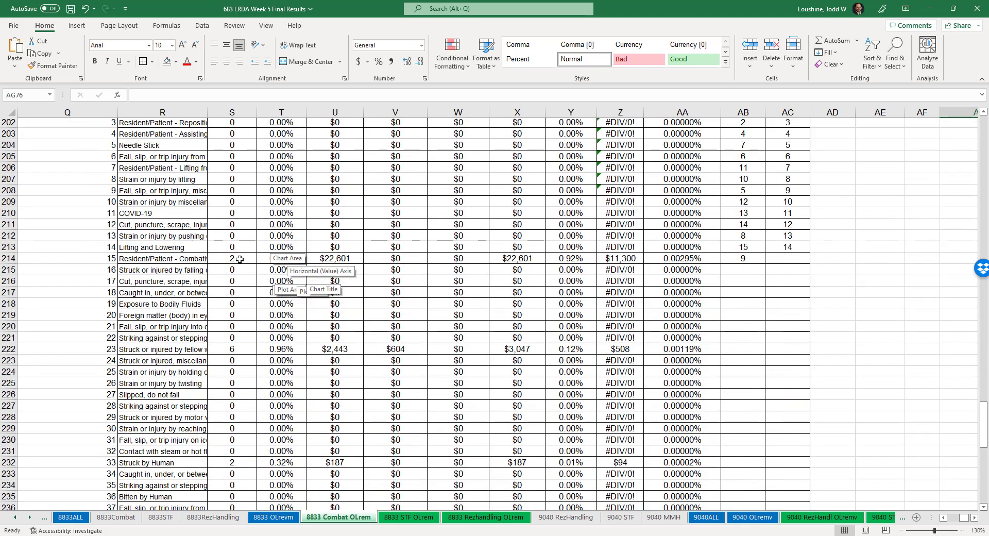
scroll(253, 376, "down", 2)
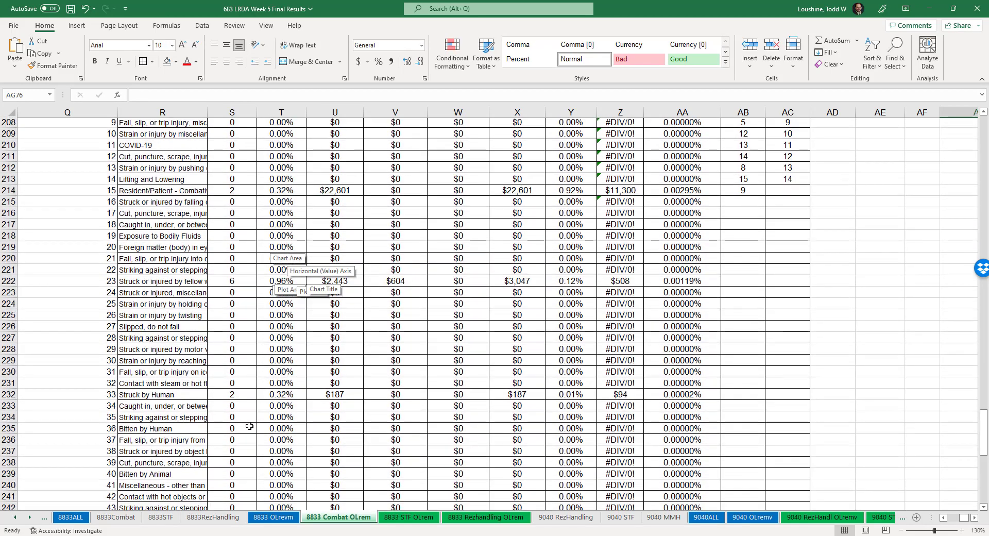
scroll(246, 396, "down", 4)
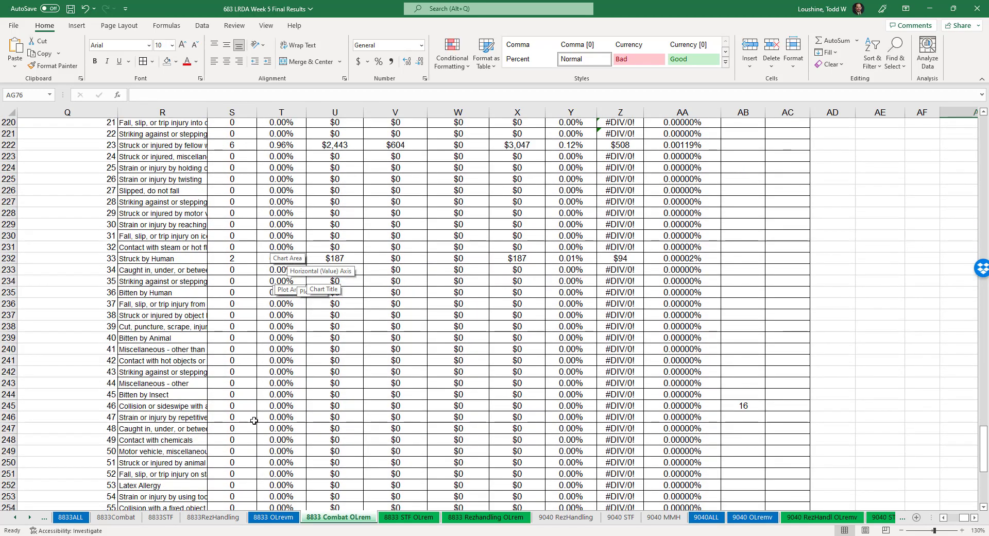
scroll(258, 415, "down", 3)
scroll(258, 416, "down", 7)
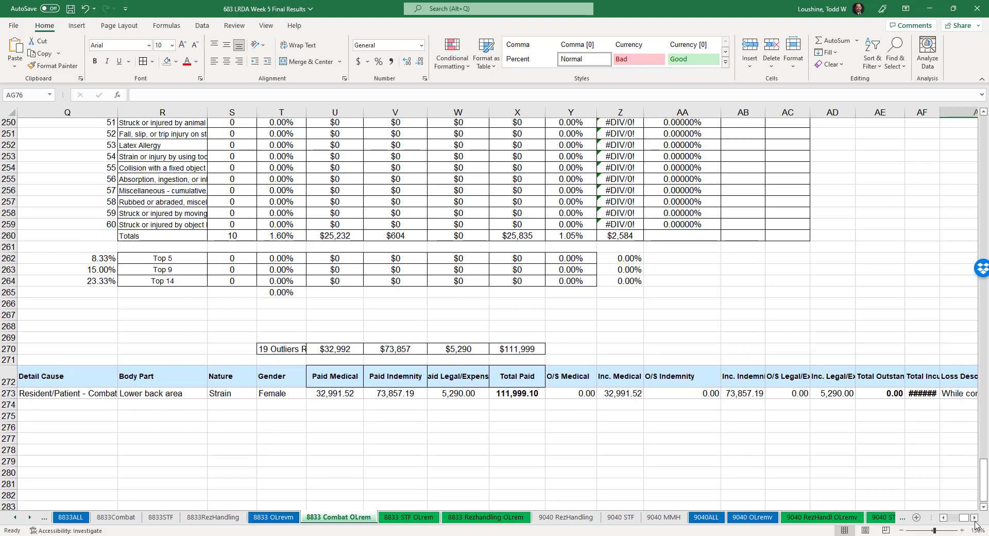
Read the full loss description of the removed outlier claim below the detail cause table.
left_click(975, 518)
left_click(975, 518)
left_click(974, 517)
left_click(974, 518)
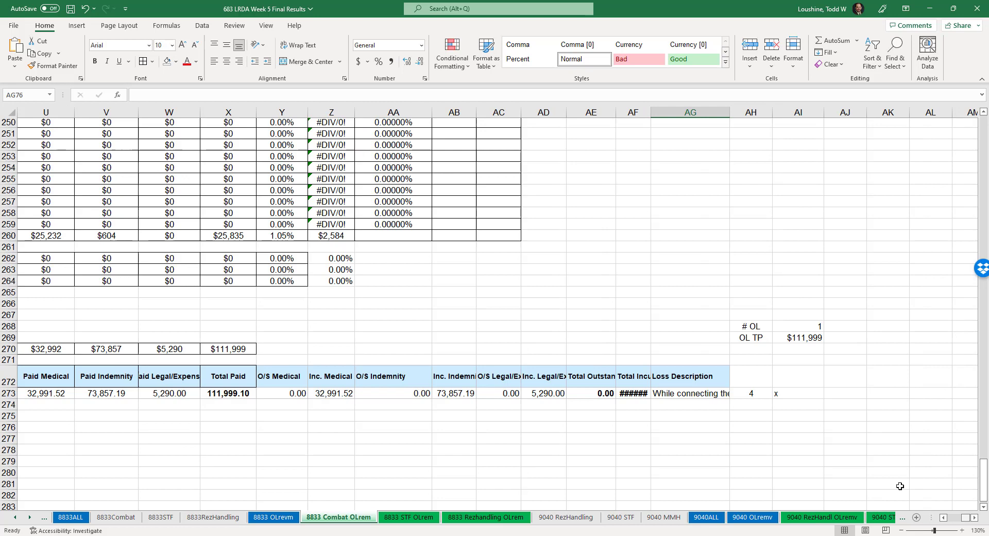
left_click(700, 395)
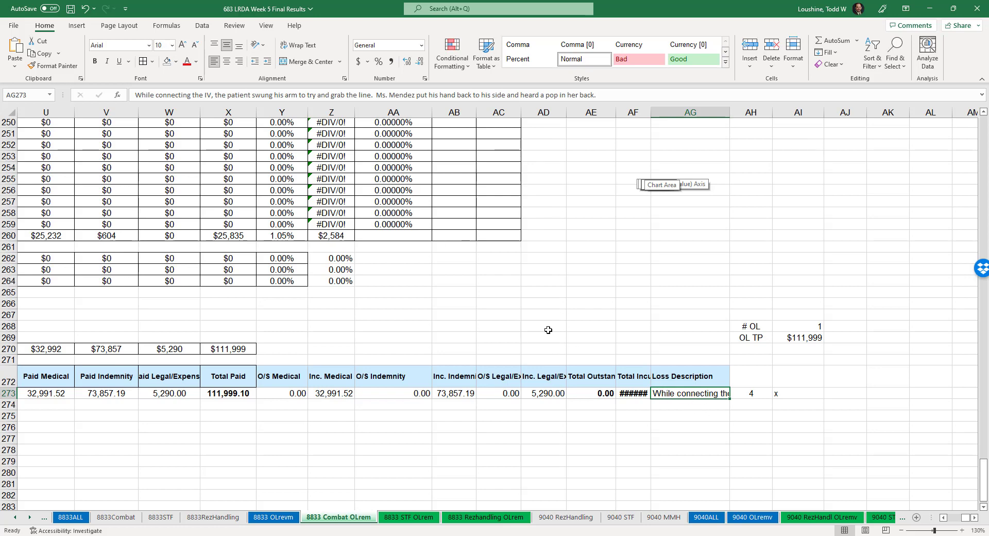
Return from the outlier record to the fiscal year table and 2023 loss estimates on the 8833 Combat OLrem sheet.
scroll(538, 323, "up", 11)
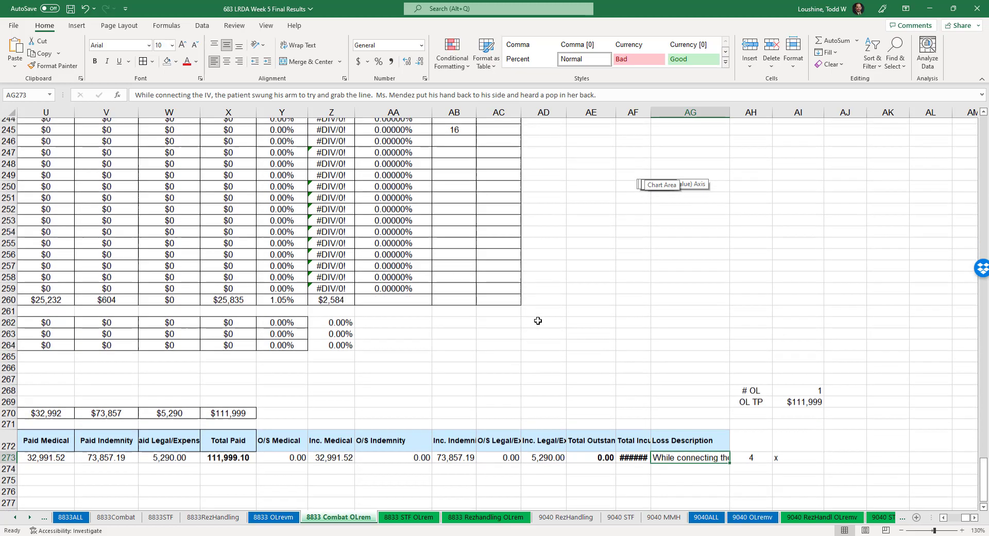
scroll(572, 345, "up", 20)
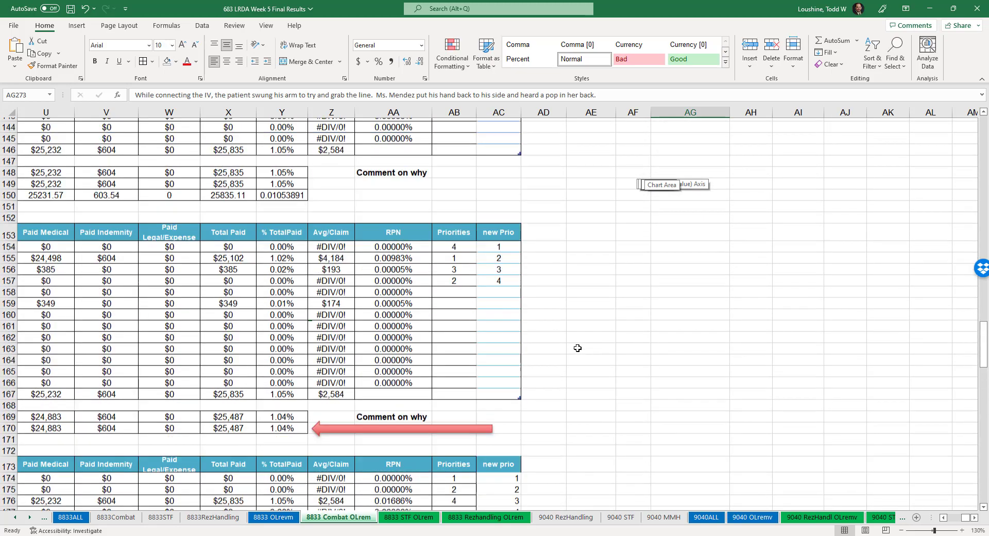
scroll(578, 350, "up", 14)
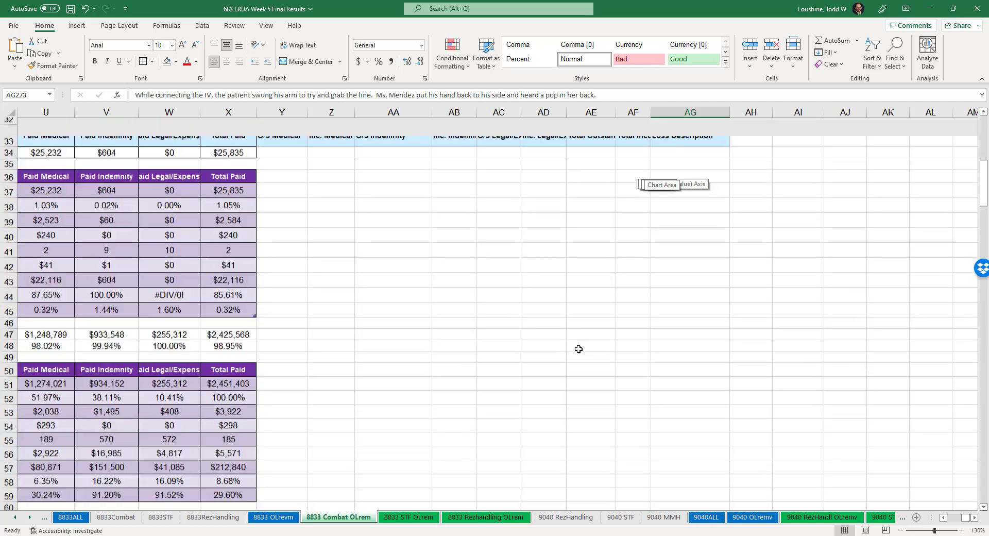
scroll(578, 348, "down", 10)
scroll(578, 348, "down", 2)
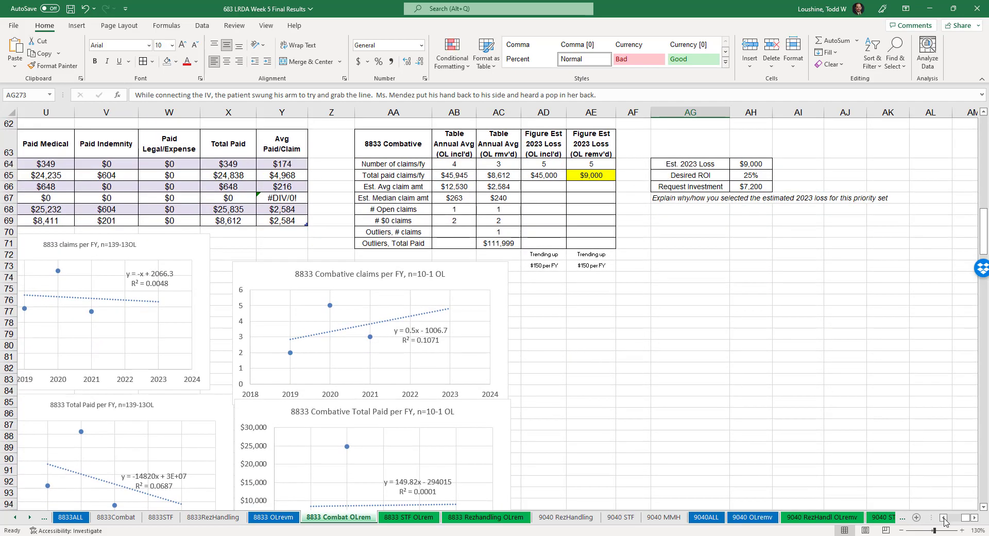
left_click(944, 517)
left_click(944, 518)
left_click(944, 517)
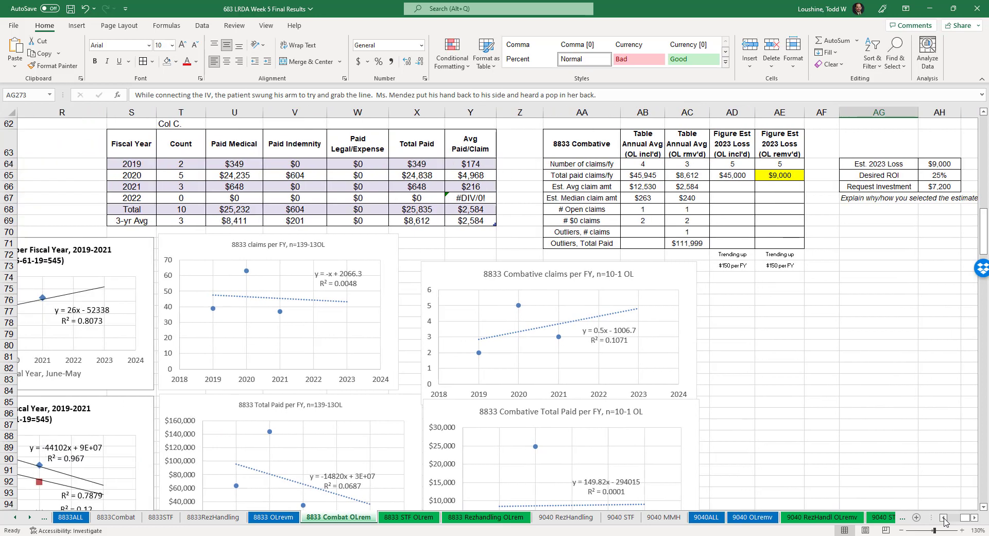
Examine the outlier-included and outlier-removed 2023 total paid estimates on the 8833 STF OLrem sheet.
left_click(415, 518)
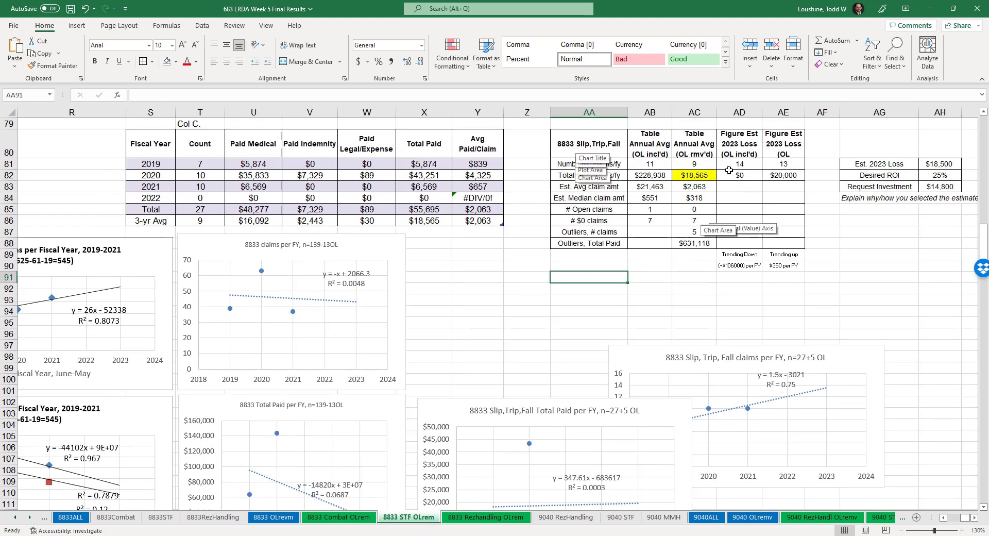
left_click(779, 176)
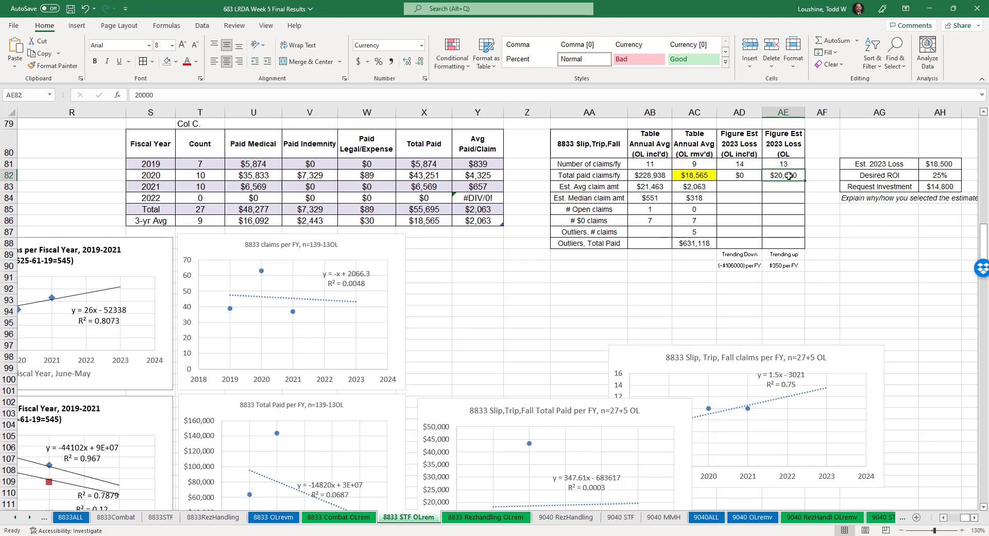
left_click(732, 176)
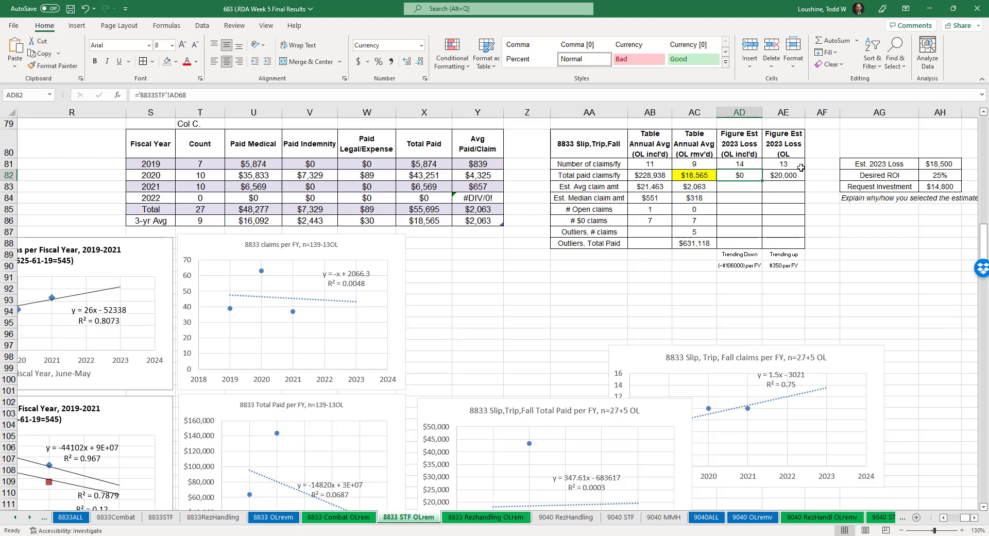
left_click(784, 174)
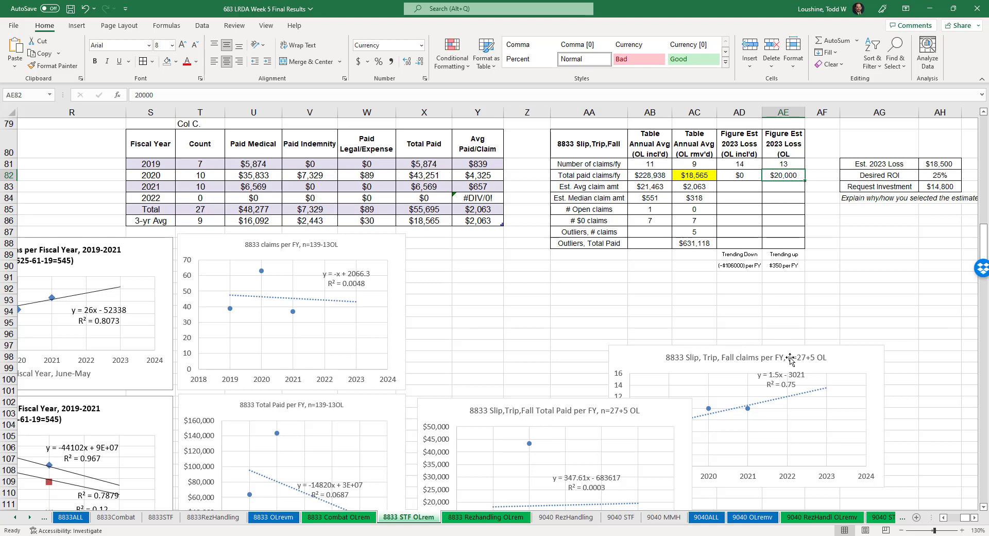
Move the 8833 Slip, Trip, Fall claims per FY chart directly above the 8833 Slip,Trip,Fall Total Paid chart.
left_click(754, 353)
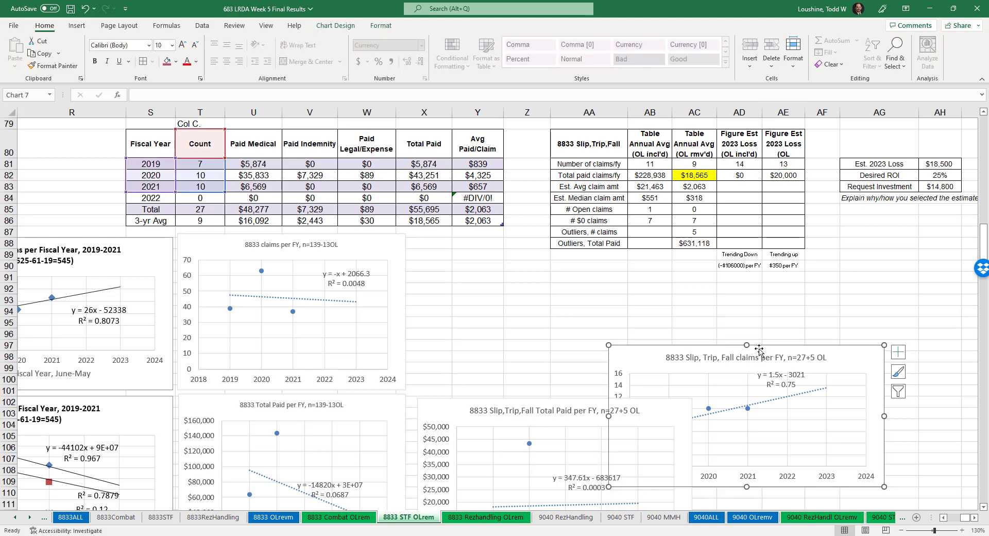
left_click_drag(754, 354, 630, 340)
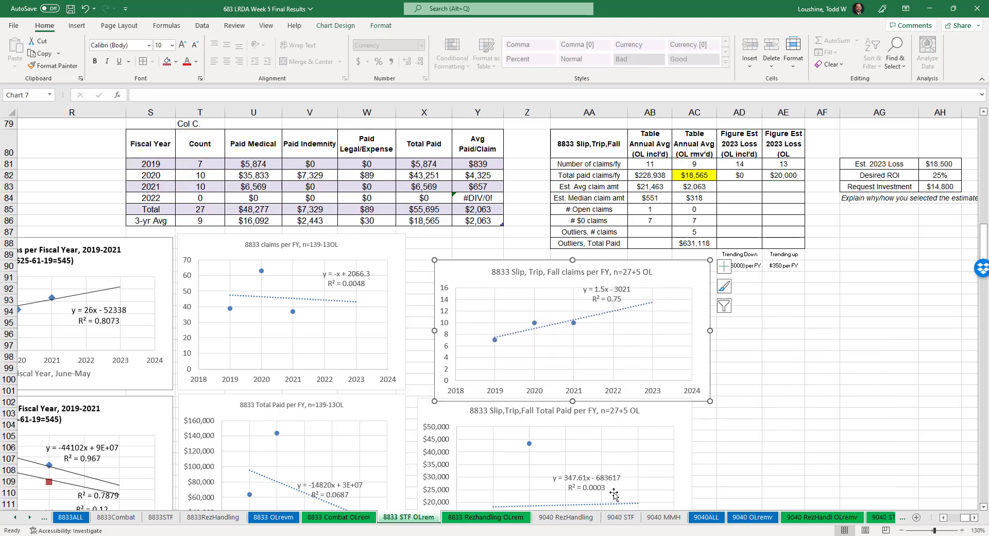
scroll(645, 419, "down", 3)
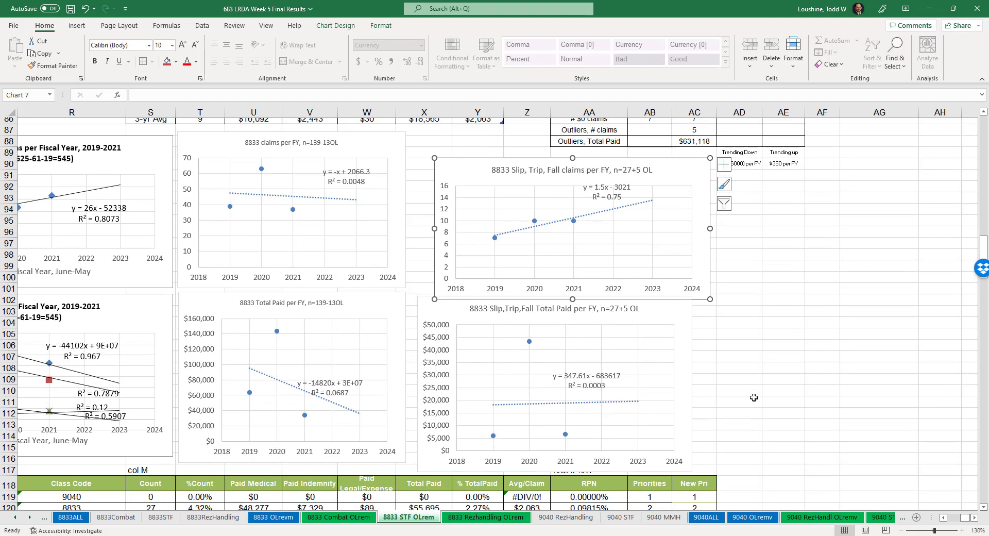
left_click(847, 378)
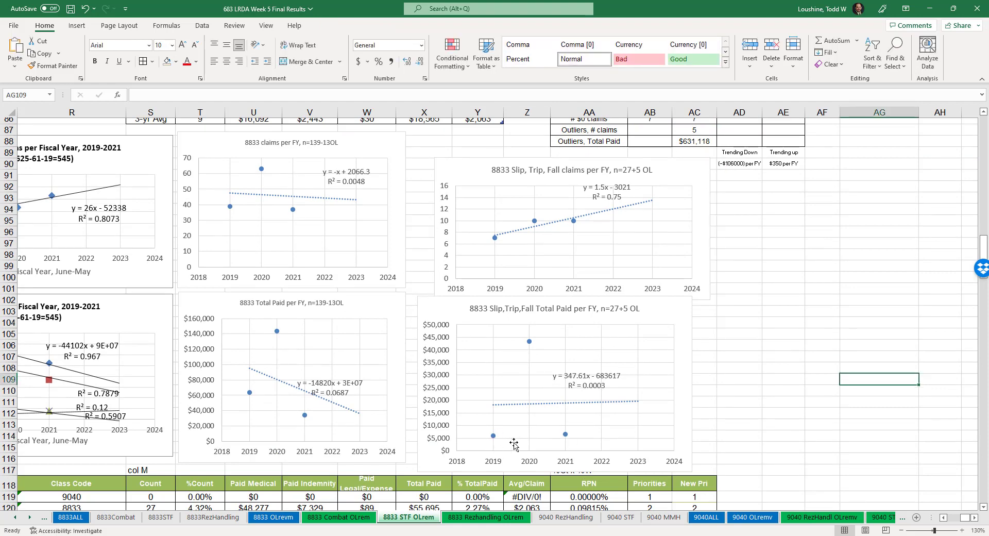
Examine the 8833 Slip,Trip,Fall summary table, including the total paid for removed outliers.
left_click(835, 357)
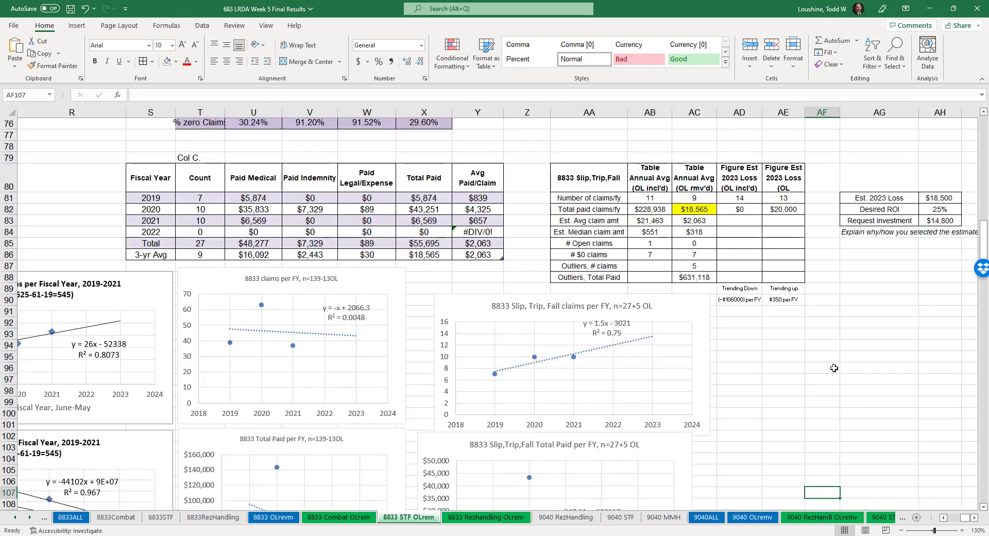
scroll(832, 363, "up", 4)
scroll(825, 352, "down", 1)
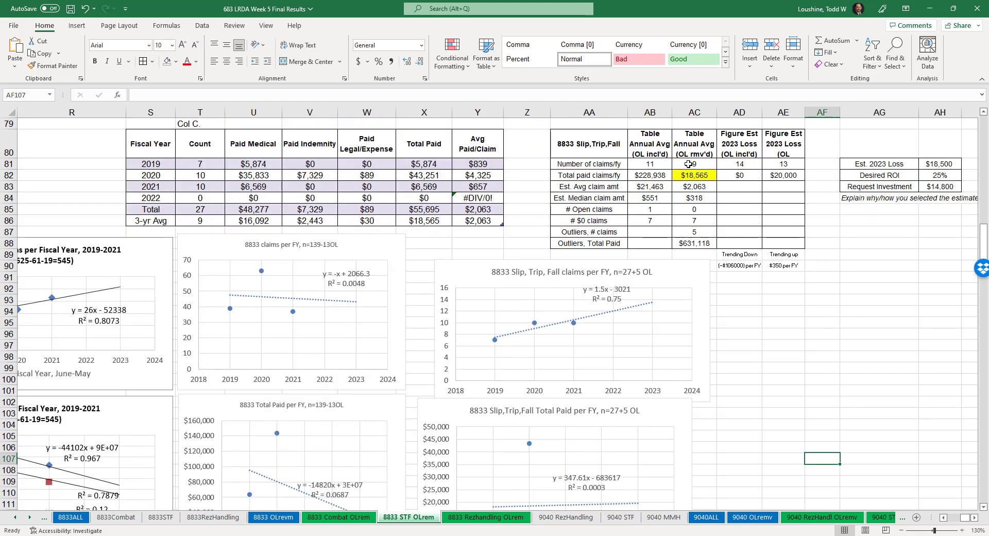
left_click(705, 244)
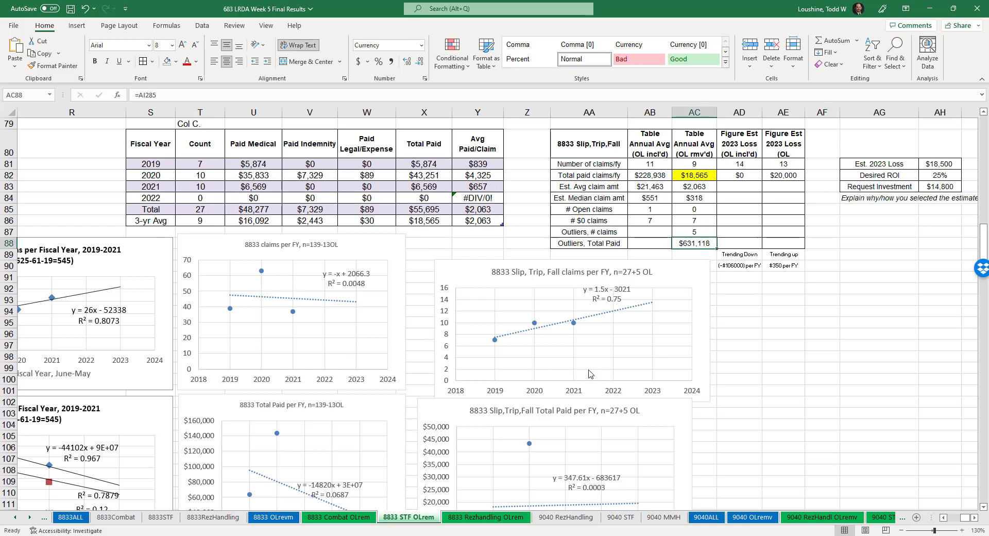
Examine the total paid estimates and trend charts for resident handling on the 8833 Rezhandling OLrem sheet.
left_click(486, 516)
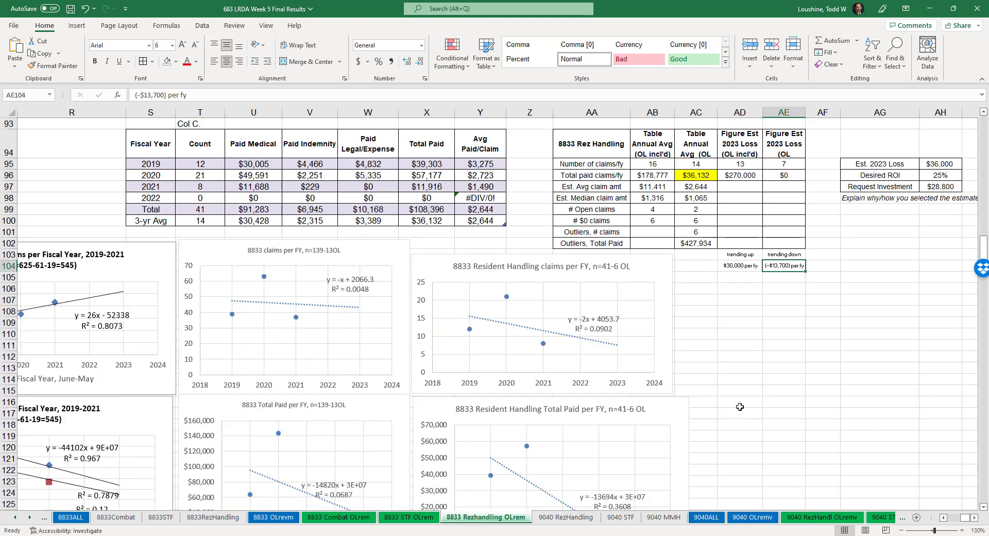
left_click(789, 174)
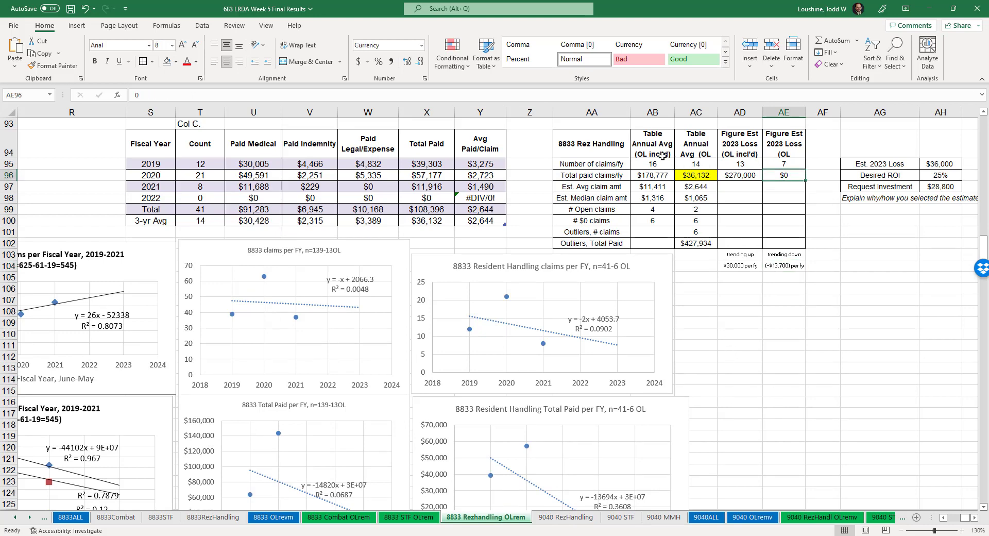
left_click(703, 175)
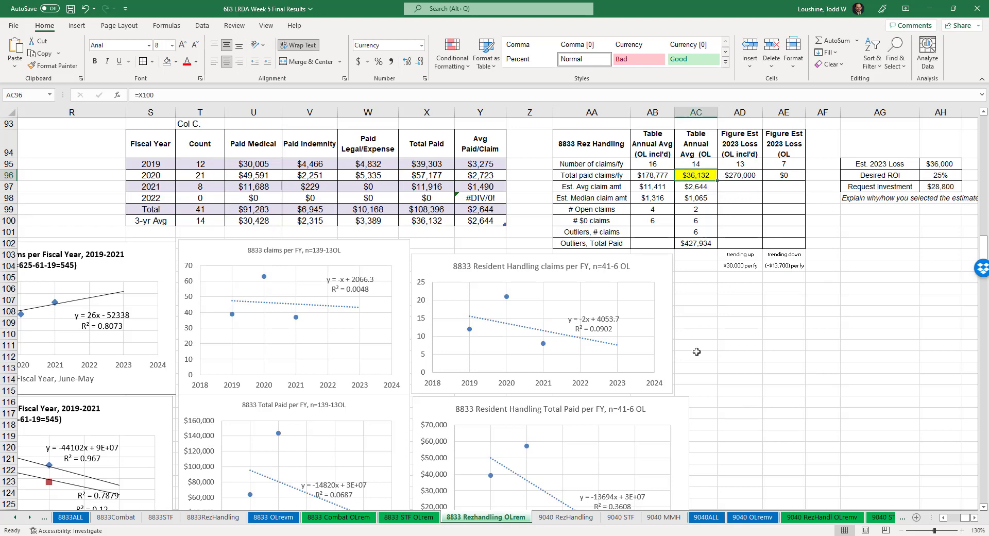
left_click(769, 346)
scroll(770, 355, "down", 1)
scroll(771, 354, "down", 2)
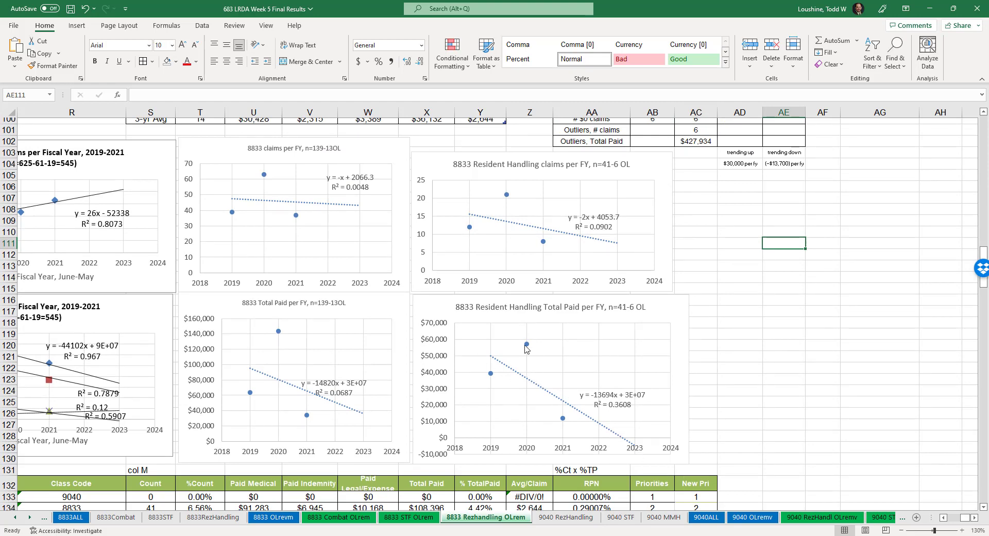
scroll(742, 363, "up", 4)
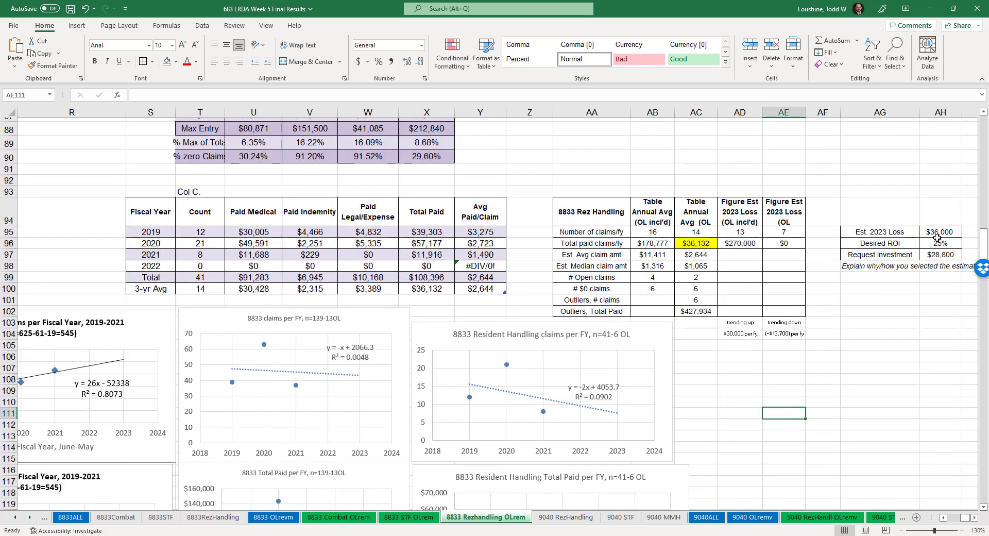
Compare the 8833 resident handling estimated 2023 loss with the 2019 and 2020 total paid amounts.
left_click(941, 234)
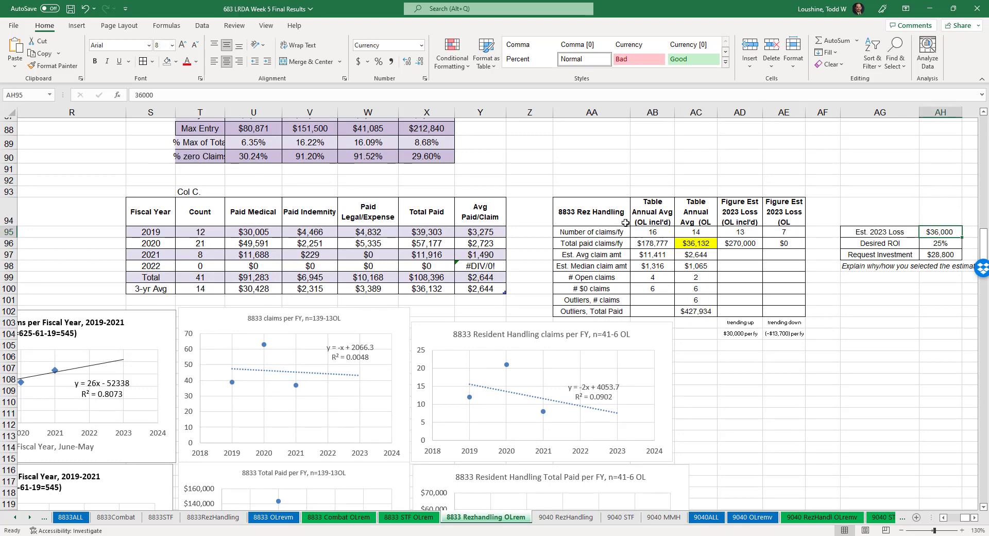
left_click(438, 233)
left_click(440, 240)
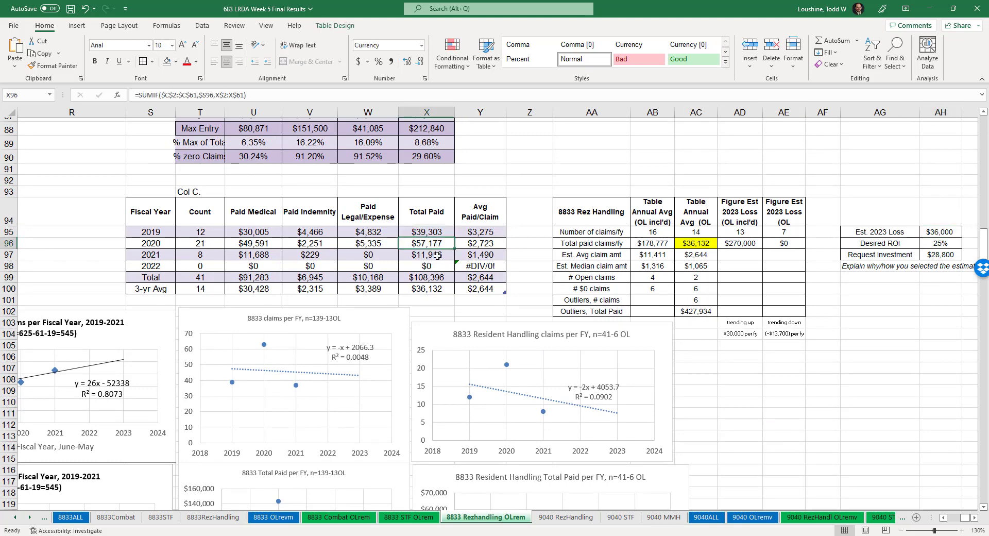
left_click(442, 233)
left_click(443, 243)
Check the estimated 2023 losses on the 8833 STF OLrem and 8833 Combat OLrem sheets against their yearly total paid amounts.
left_click(411, 517)
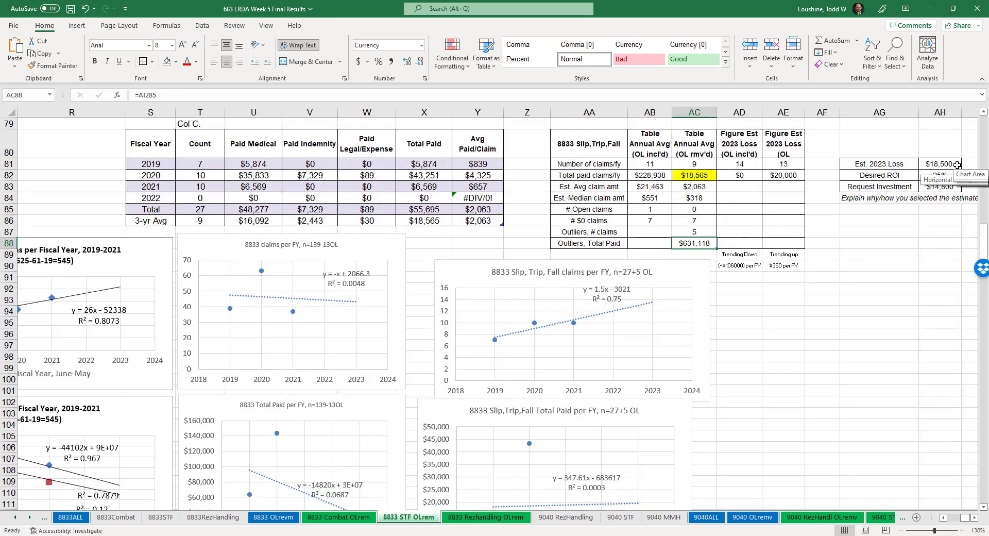
left_click(433, 175)
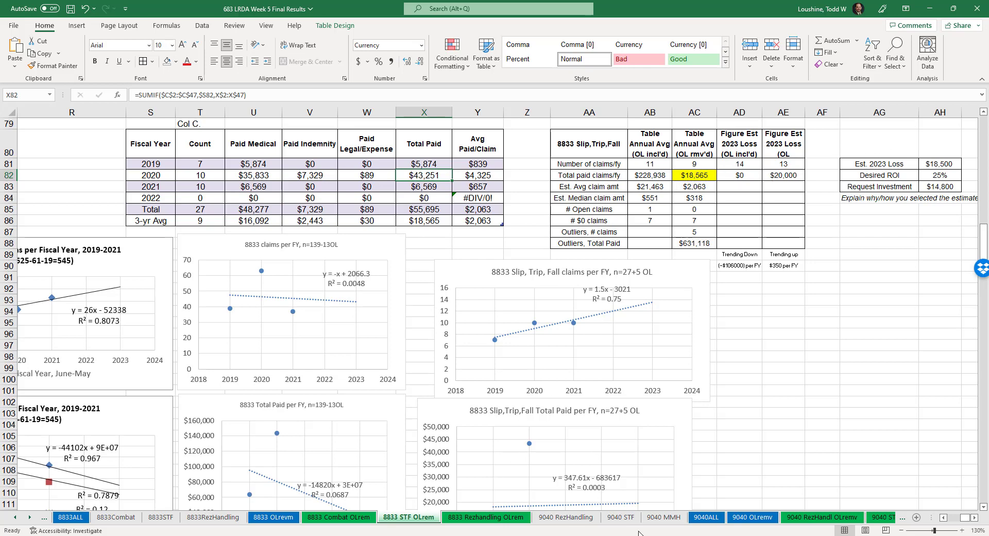
left_click(361, 518)
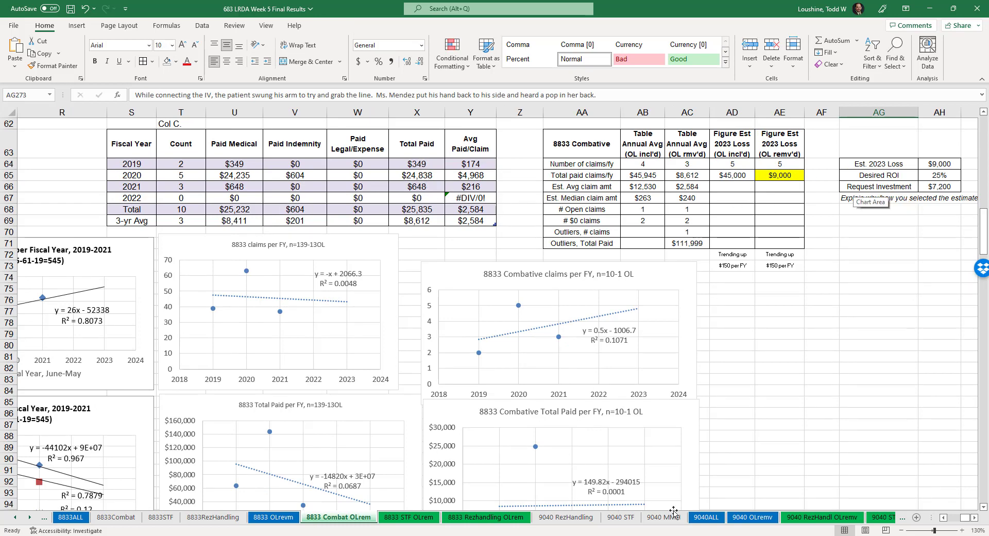
Examine the outlier-removed total paid estimate and the claims and total paid charts on the 9040 RezHandl OLremv sheet.
left_click(799, 516)
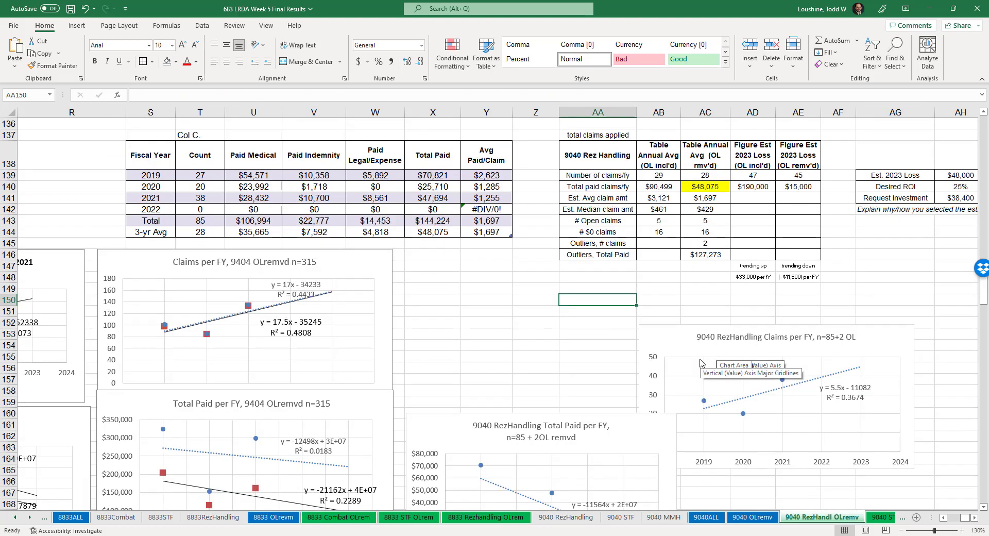
left_click(976, 518)
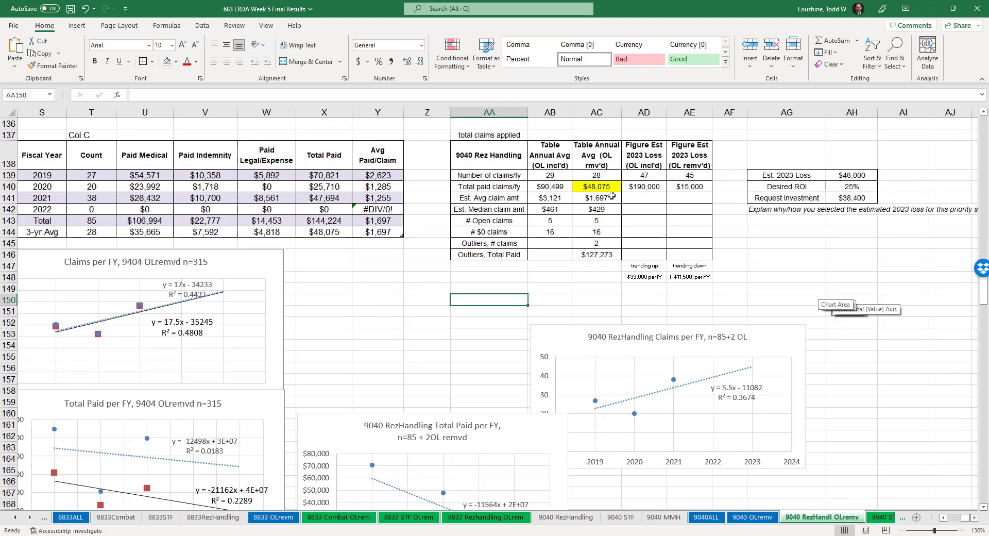
left_click(695, 188)
scroll(694, 188, "down", 3)
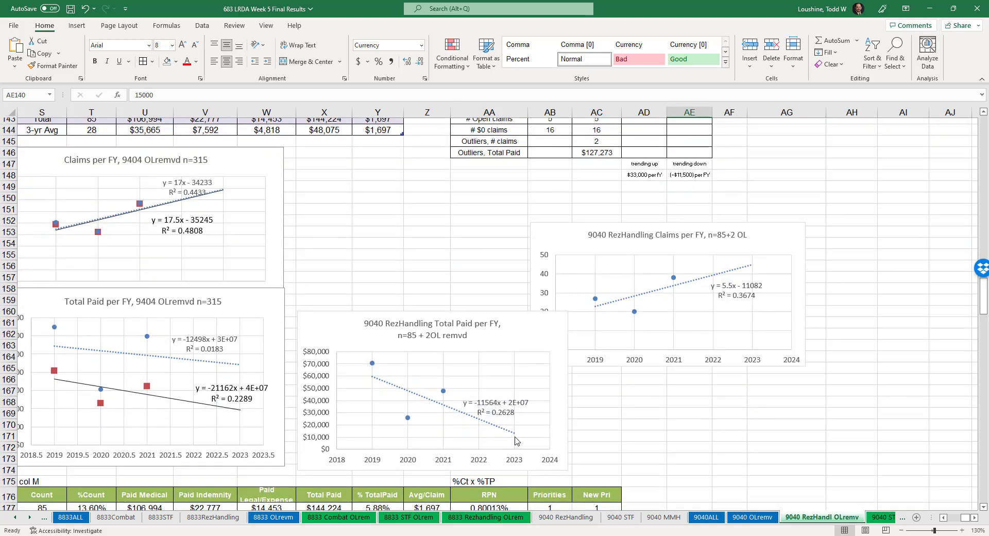
scroll(543, 402, "up", 1)
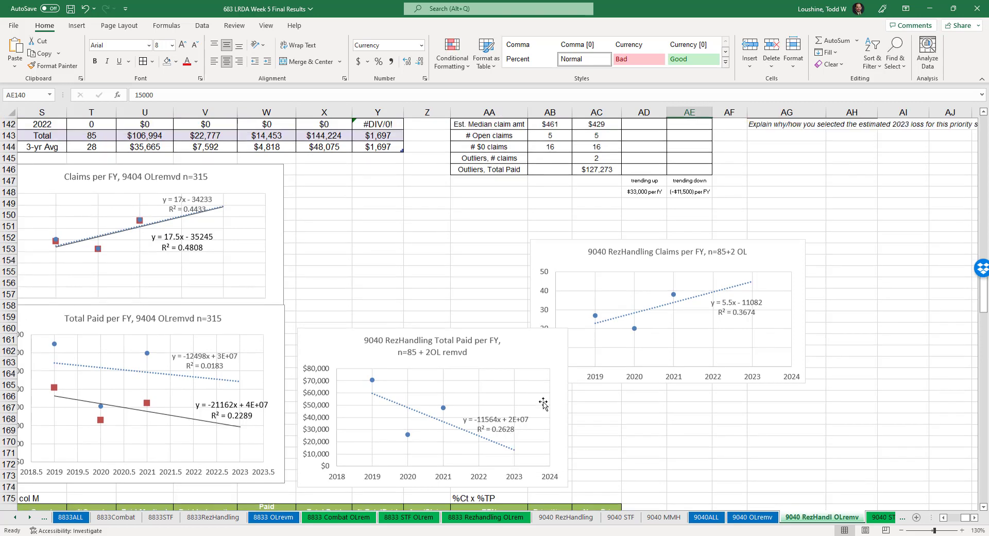
scroll(543, 403, "up", 2)
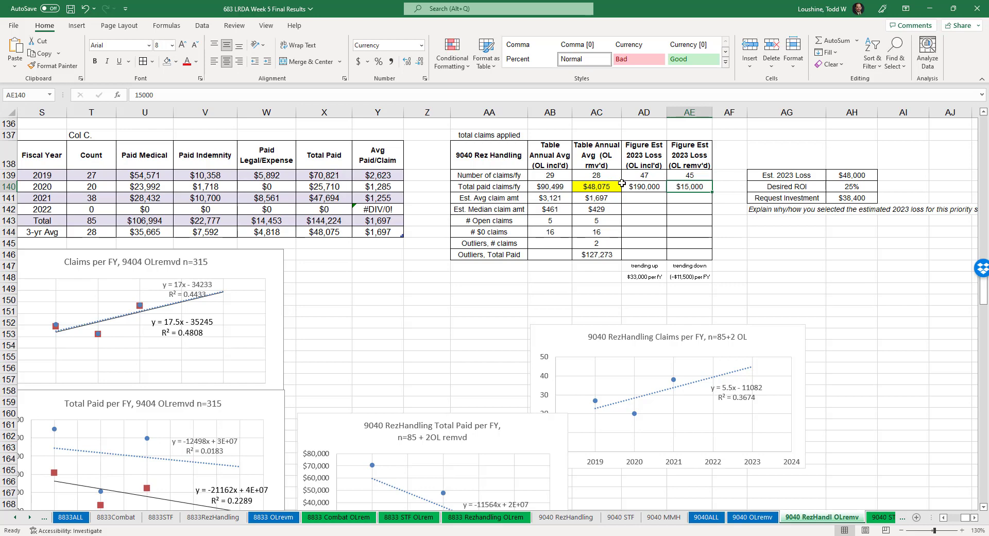
Compare the estimated 2023 loss and requested investment for 9040 resident handling with those for 8833 resident handling.
left_click(869, 177)
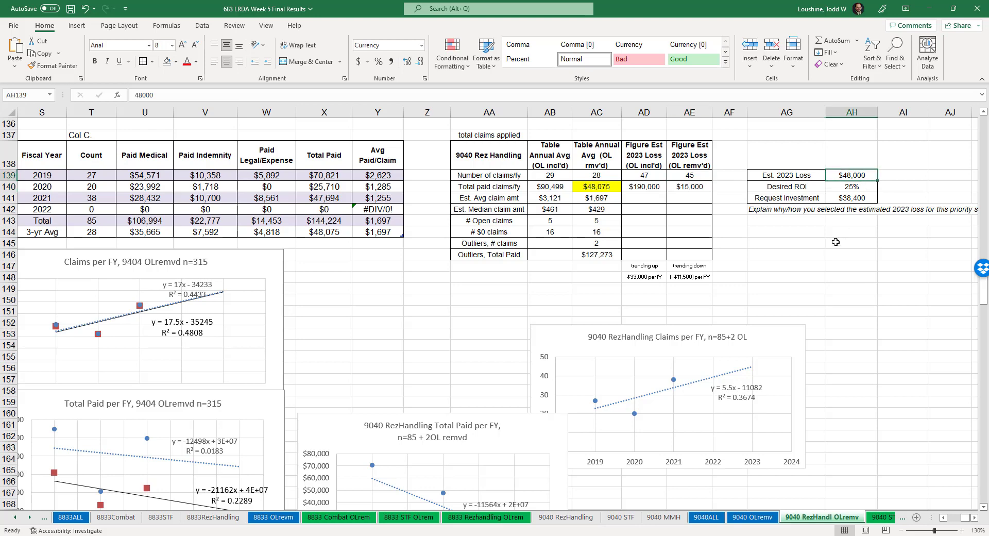
left_click(468, 517)
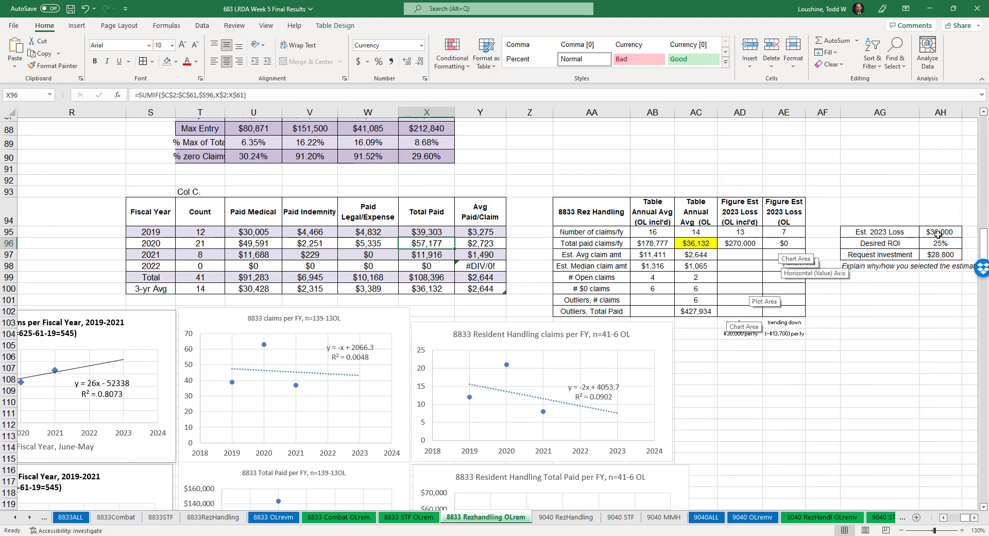
left_click(822, 518)
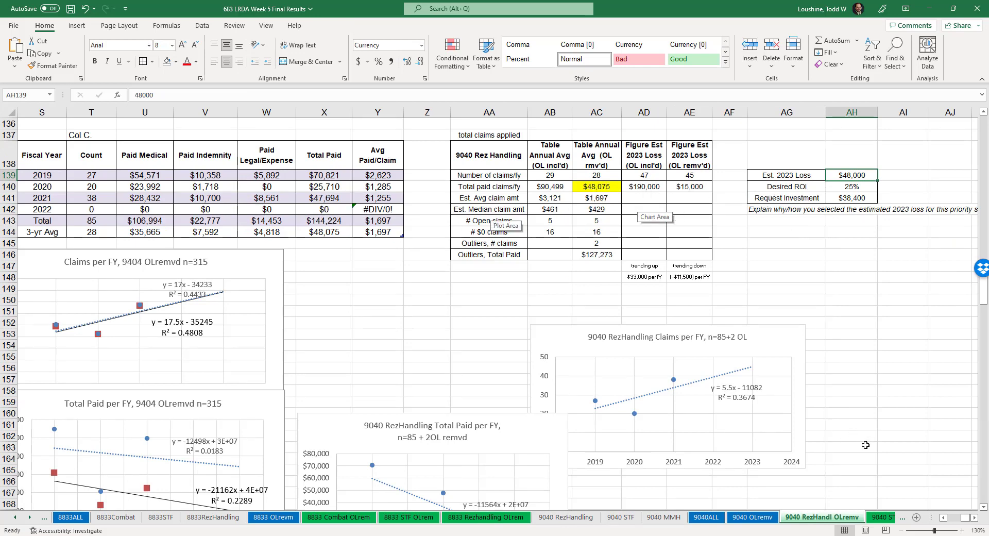
Compare the 9040 Slip,Trip,Fall estimated 2023 loss with the 8833 STF OLrem sheet and check the total paid for its outliers.
left_click(884, 517)
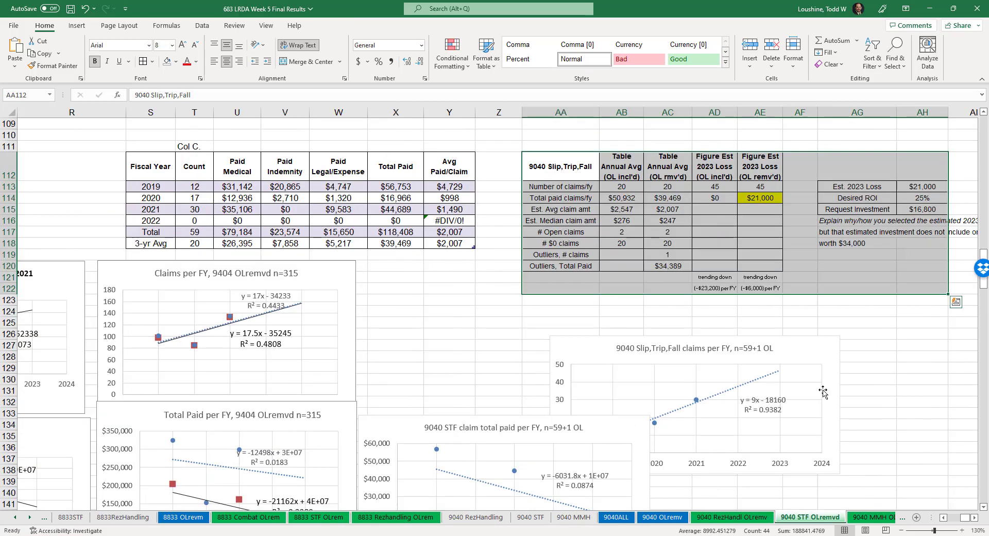
left_click(932, 357)
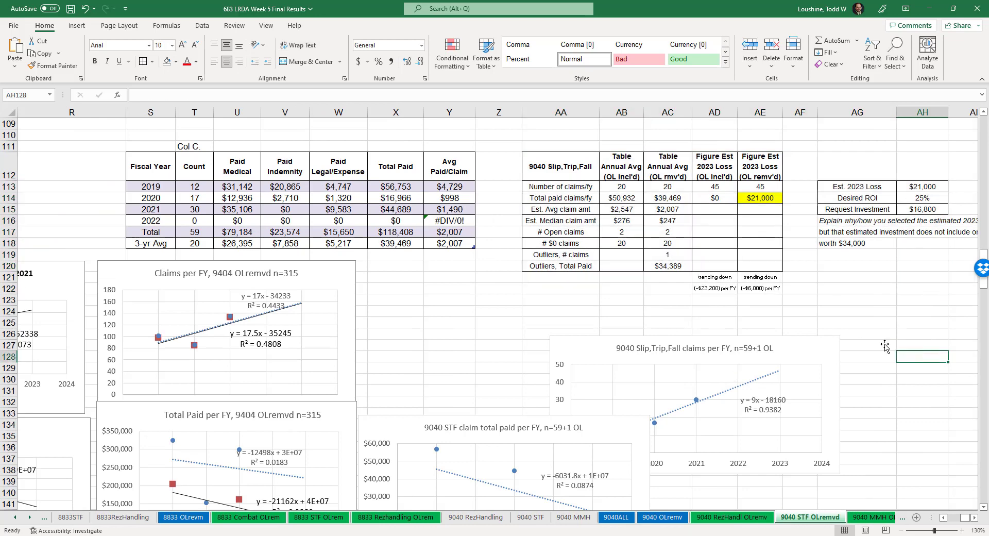
left_click(334, 519)
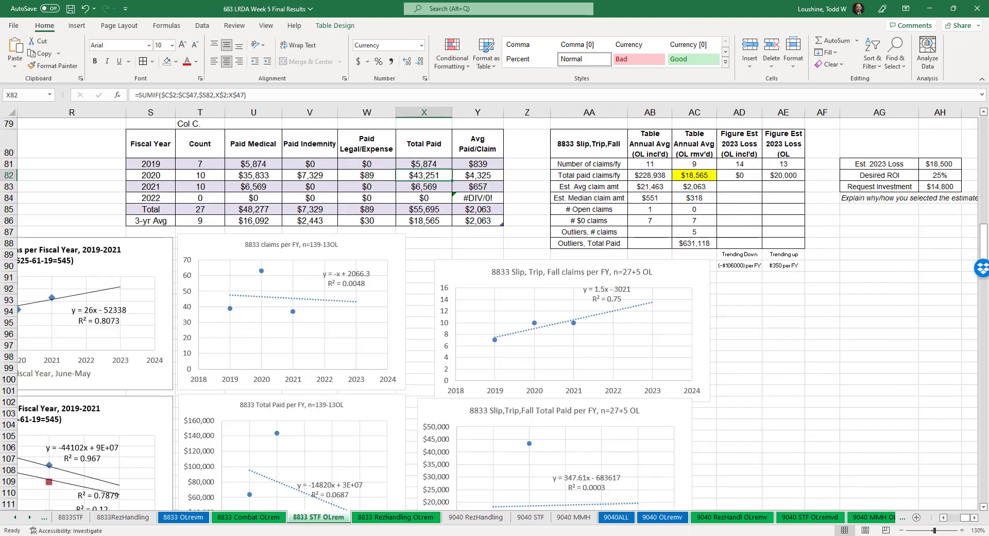
left_click(803, 516)
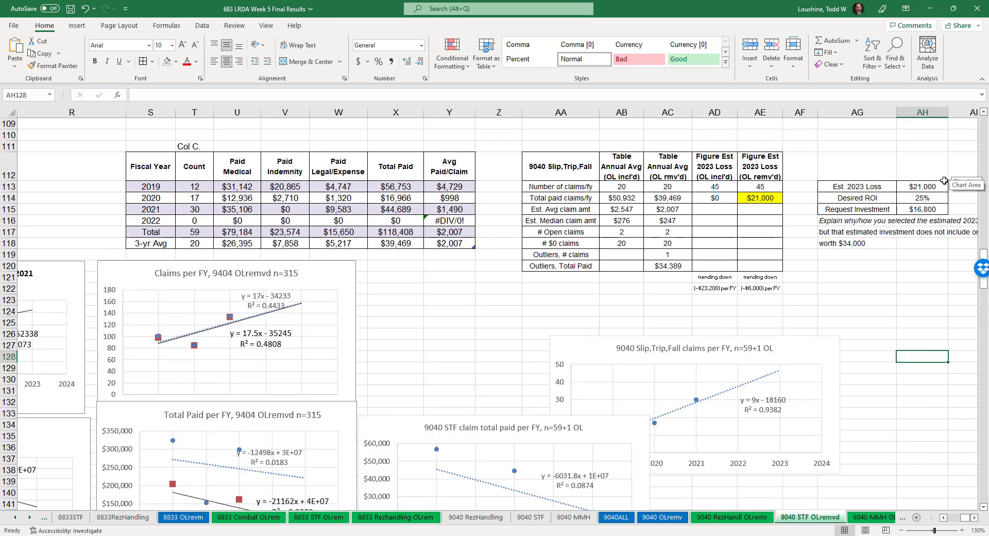
left_click(984, 508)
left_click(984, 508)
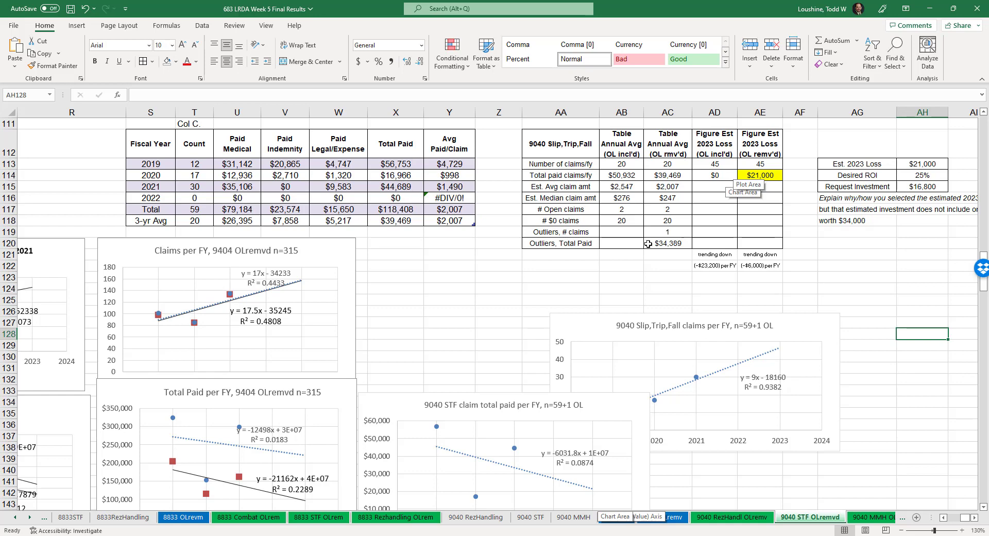
left_click(678, 245)
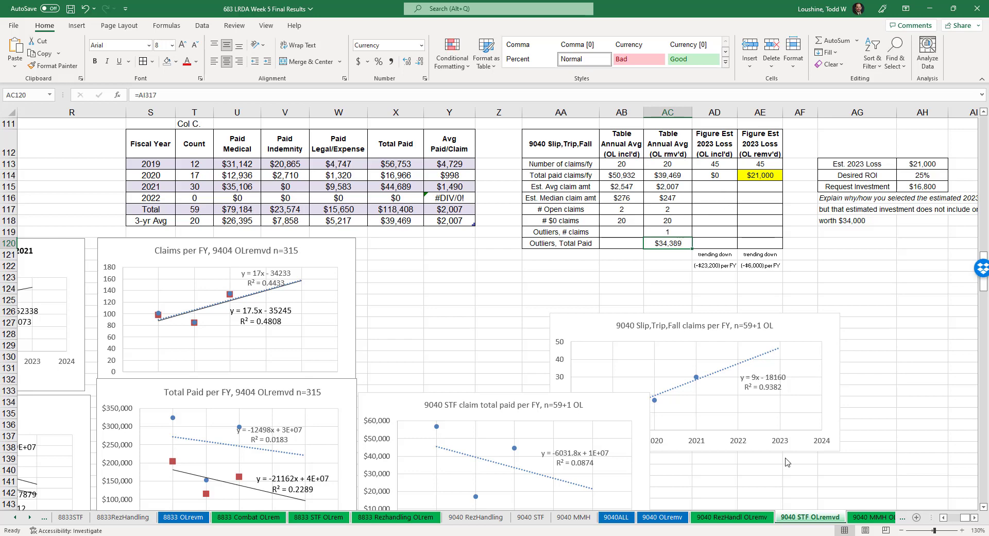
Examine the 9040 MMH OLremv sheet's total paid estimates, outlier-included and outlier-removed trends, and outliers' total paid.
left_click(876, 517)
left_click(836, 363)
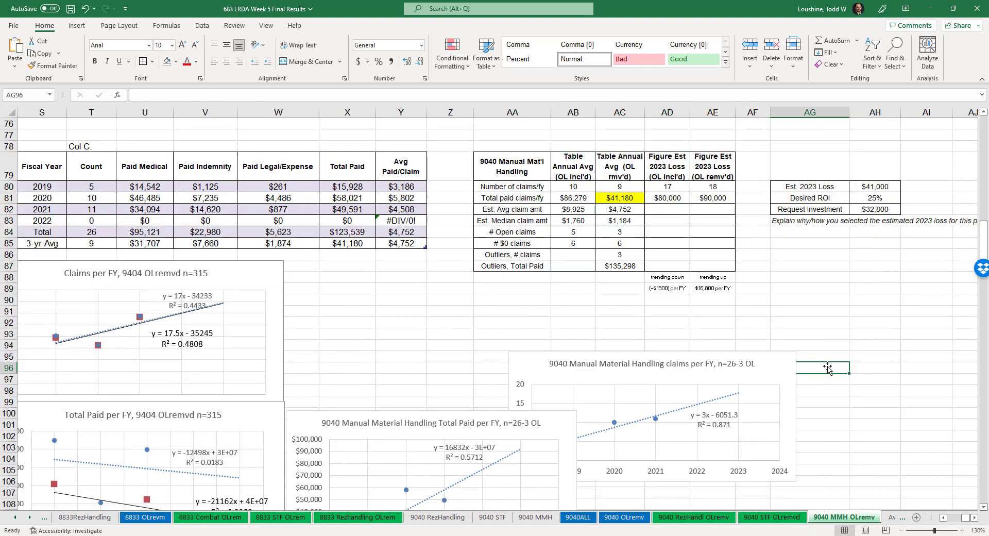
left_click(984, 507)
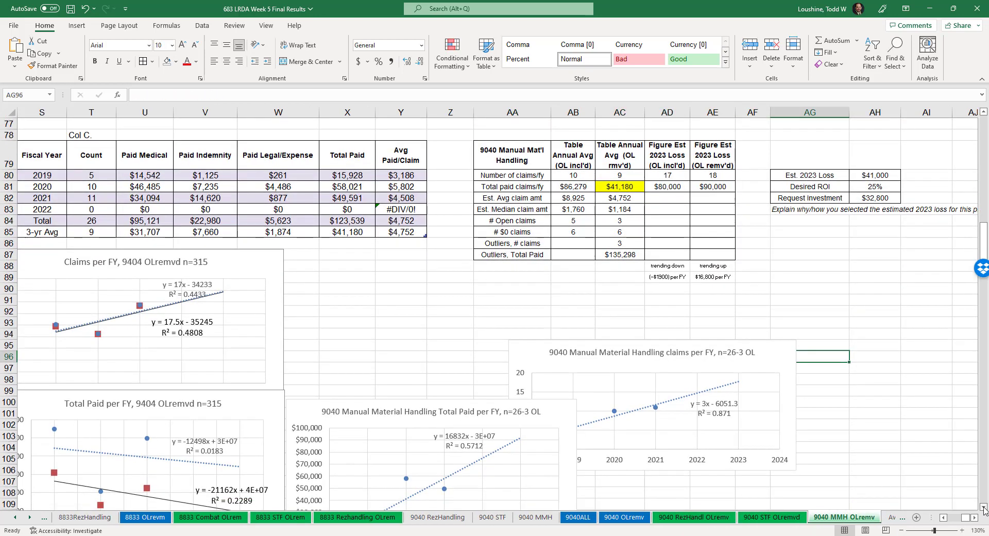
left_click(984, 508)
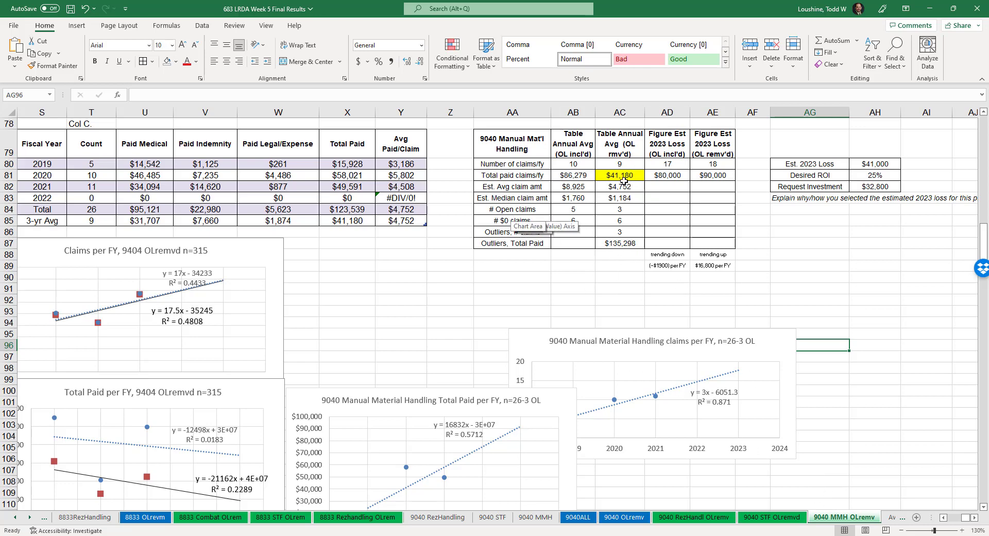
left_click(671, 254)
left_click(726, 256)
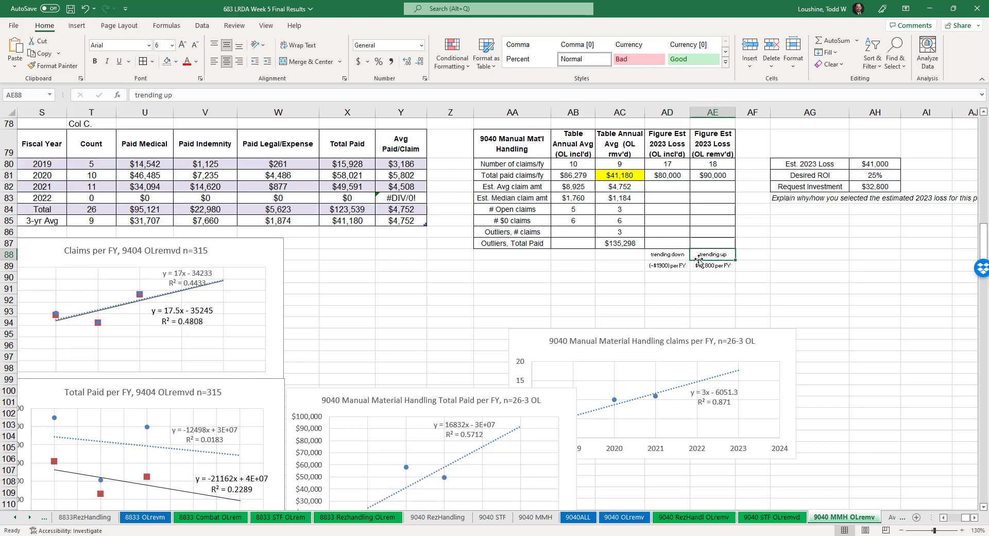
left_click(633, 247)
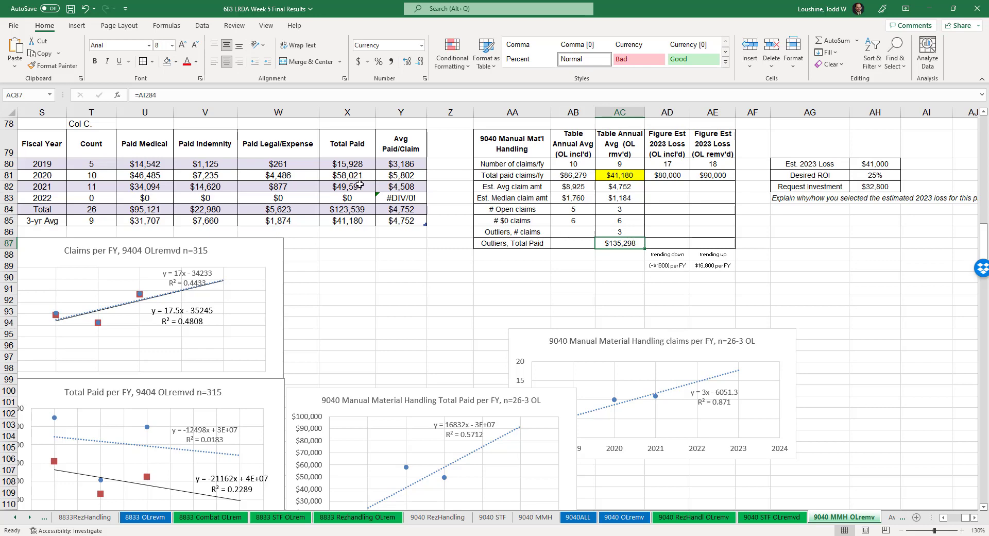
Move the 9040 Manual Material Handling claims chart directly above its total paid chart so that the two no longer overlap.
left_click(778, 343)
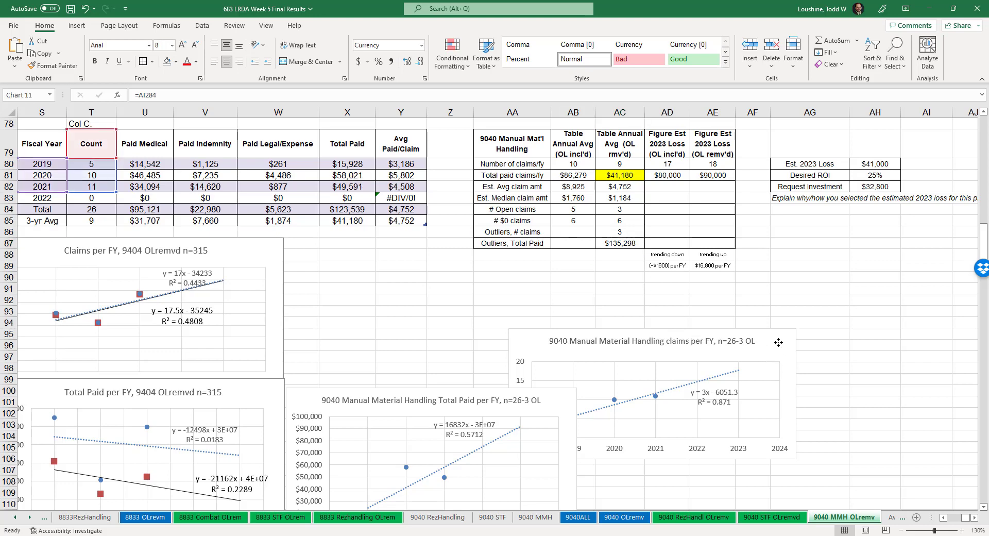
left_click_drag(779, 343, 569, 266)
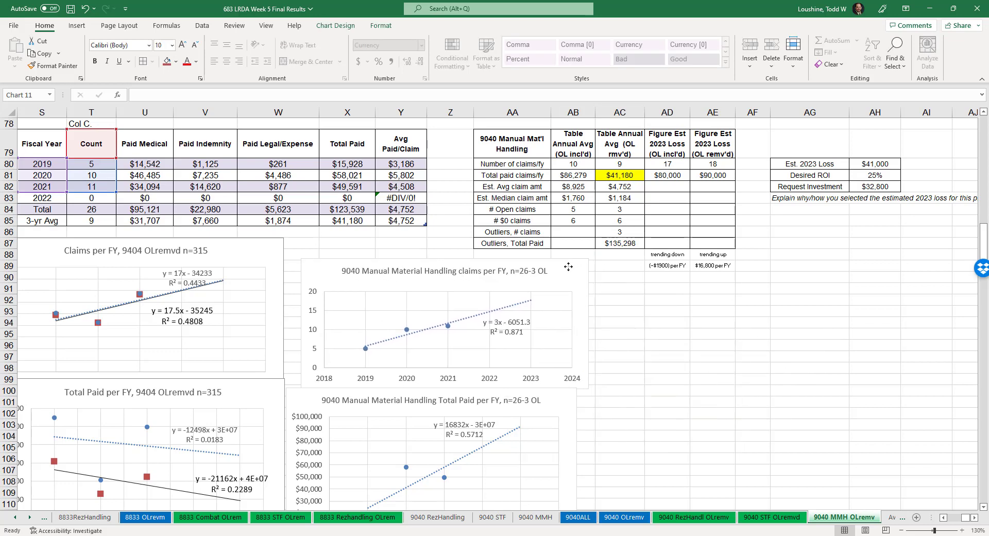
left_click(836, 256)
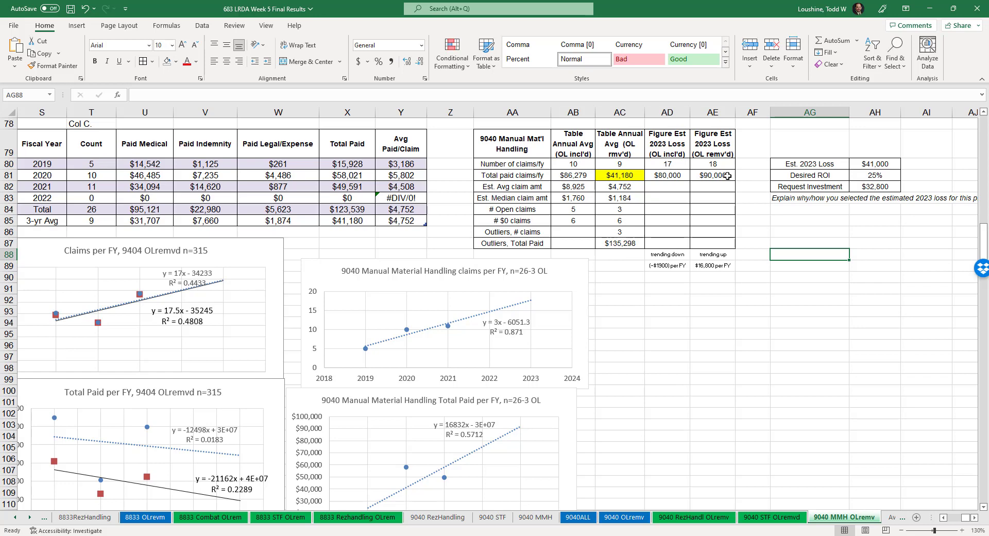
left_click(740, 320)
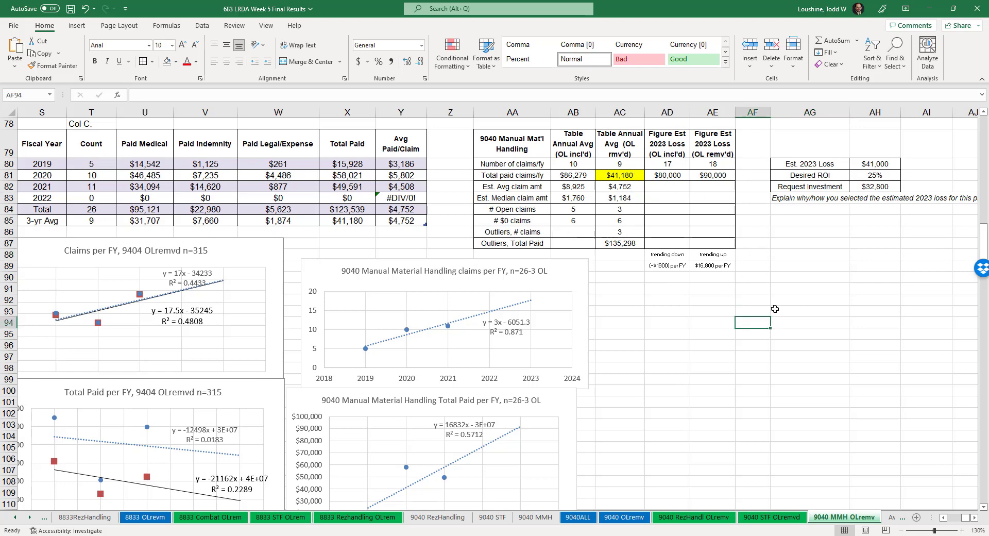
Review the cause tables and priority rankings on the Avg Comp to DWD and Avg Comp Indemnity Only sheets.
left_click(32, 517)
left_click(31, 517)
left_click(32, 517)
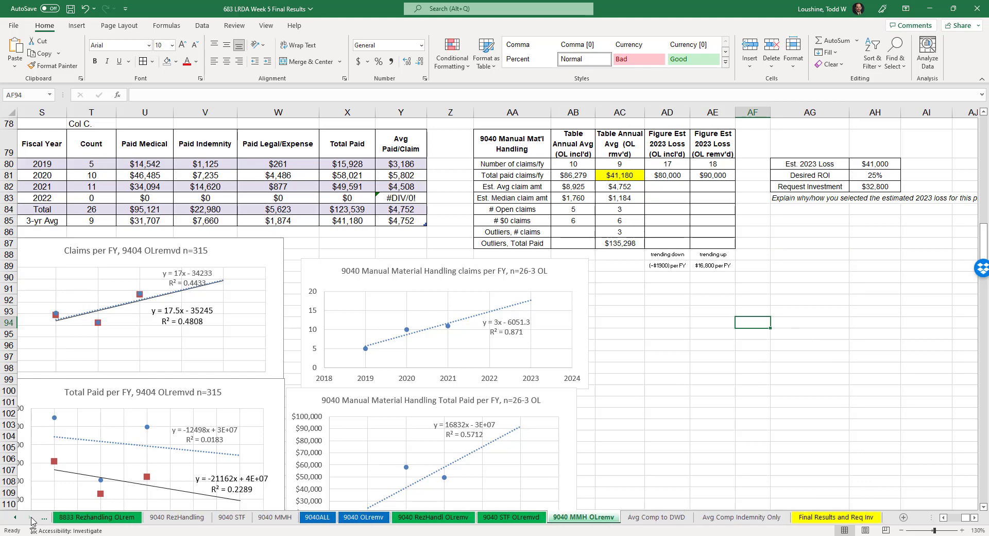
left_click(651, 517)
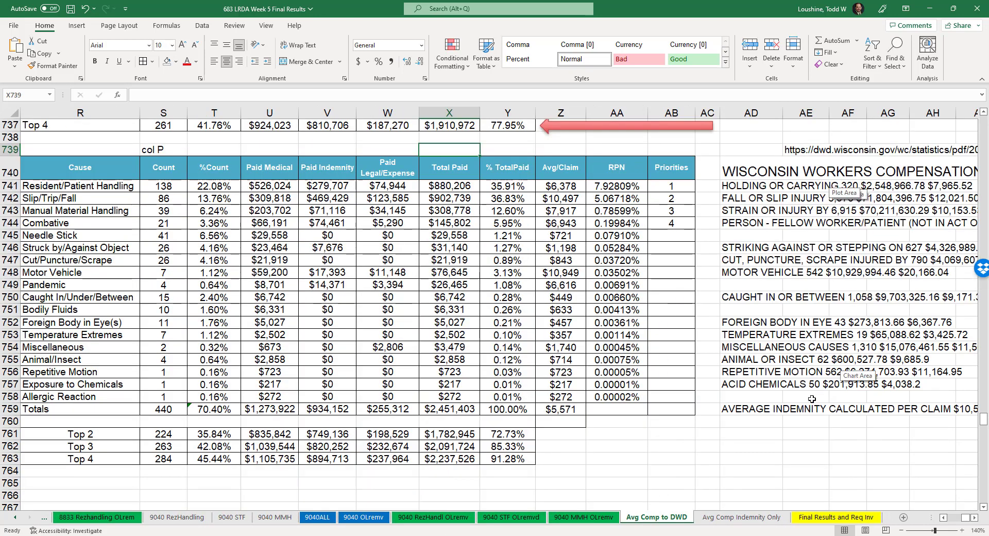
left_click(734, 519)
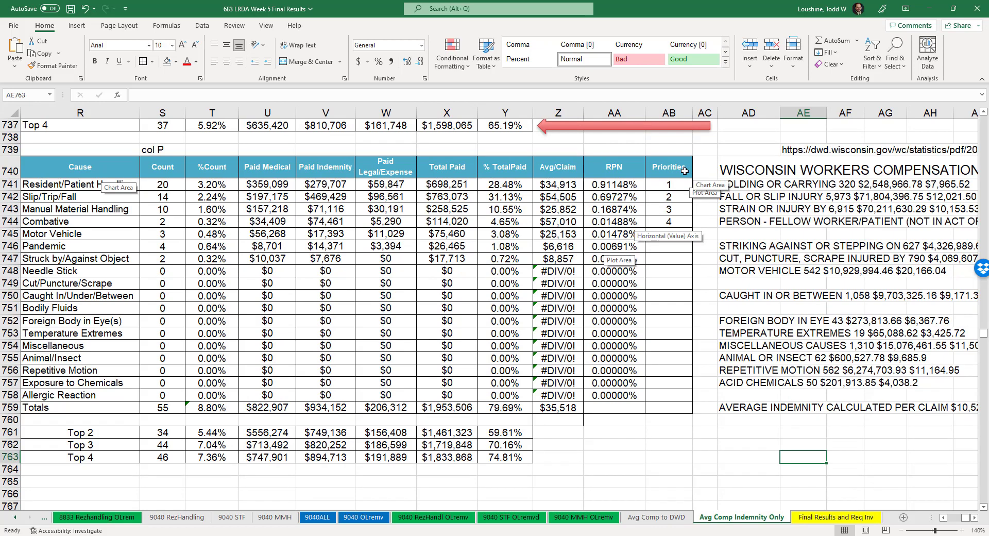
Review the Final Results and Req Inv sheet's pasted priority summaries, annual averages table, and company-wide fiscal year and statistics tables.
left_click(823, 519)
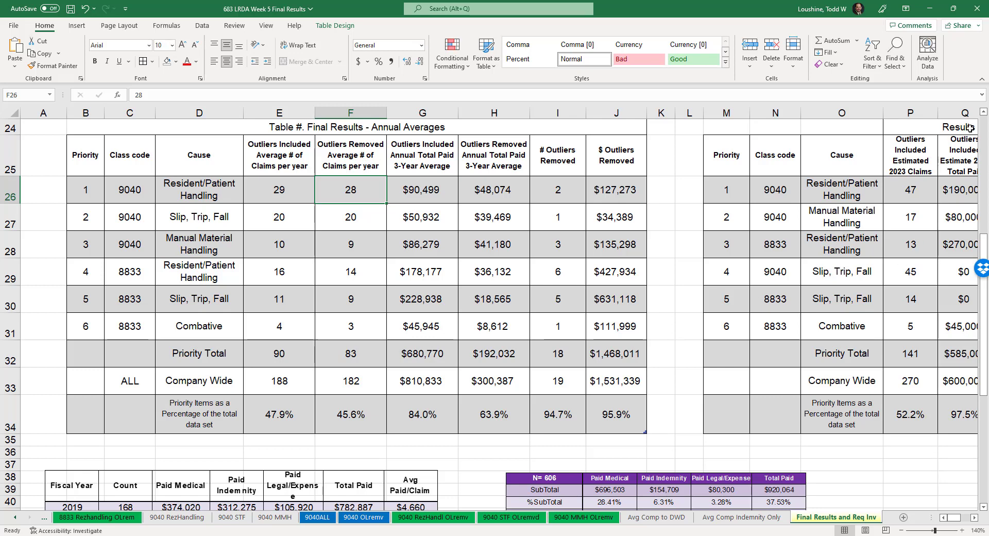
scroll(985, 121, "up", 8)
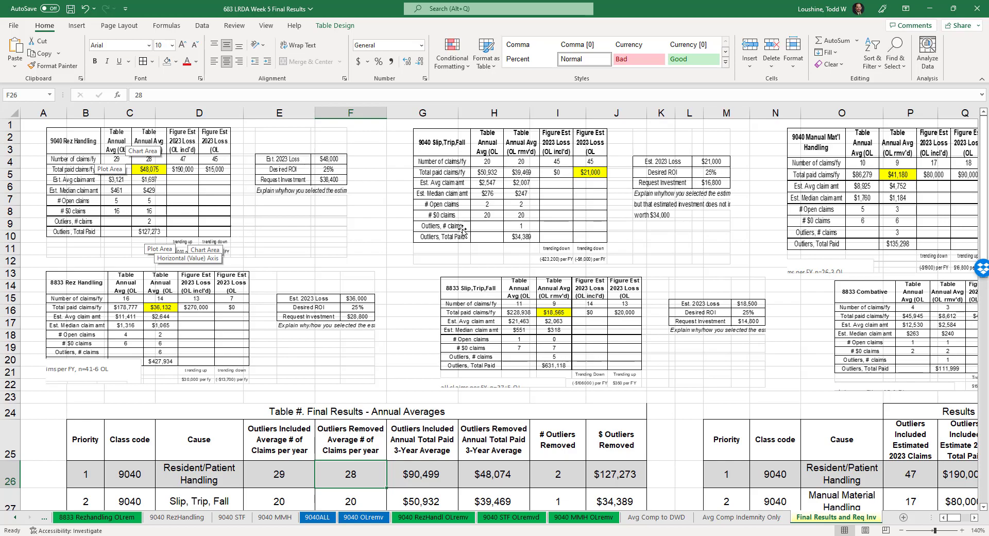
scroll(462, 230, "down", 11)
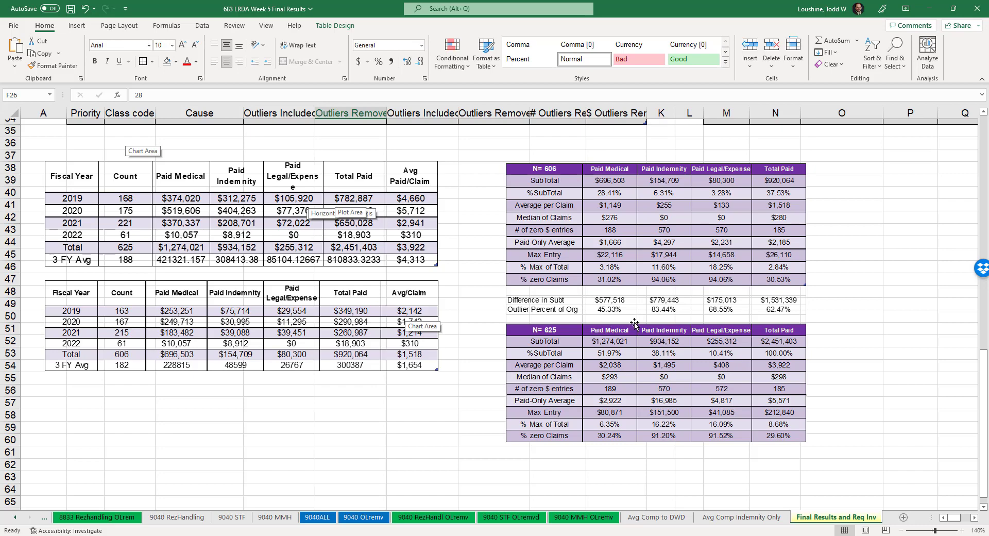
scroll(634, 323, "up", 2)
scroll(649, 316, "up", 2)
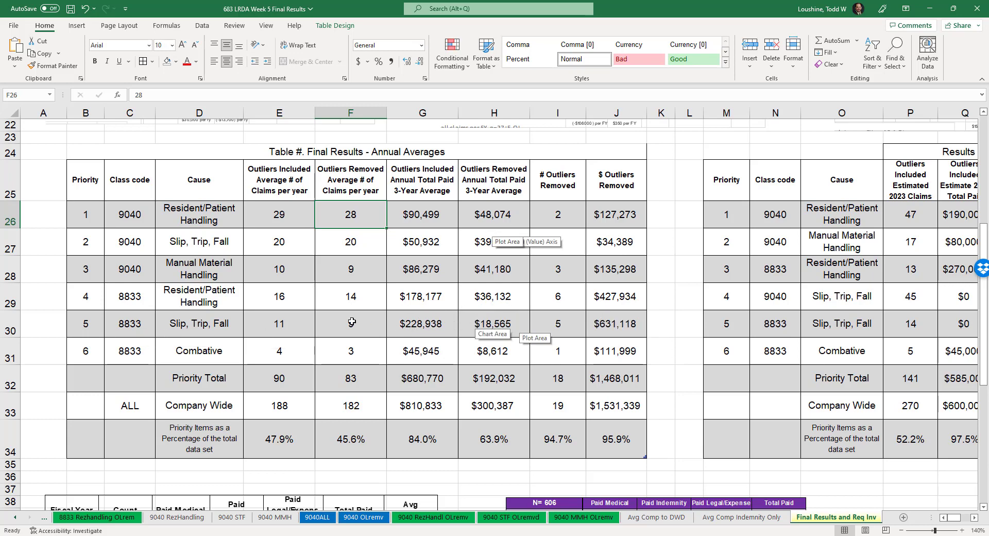
Compare the annual averages table with the Results from Figures, Trending, and Forecasting table across the six priorities.
left_click(974, 517)
left_click_drag(974, 517, 974, 517)
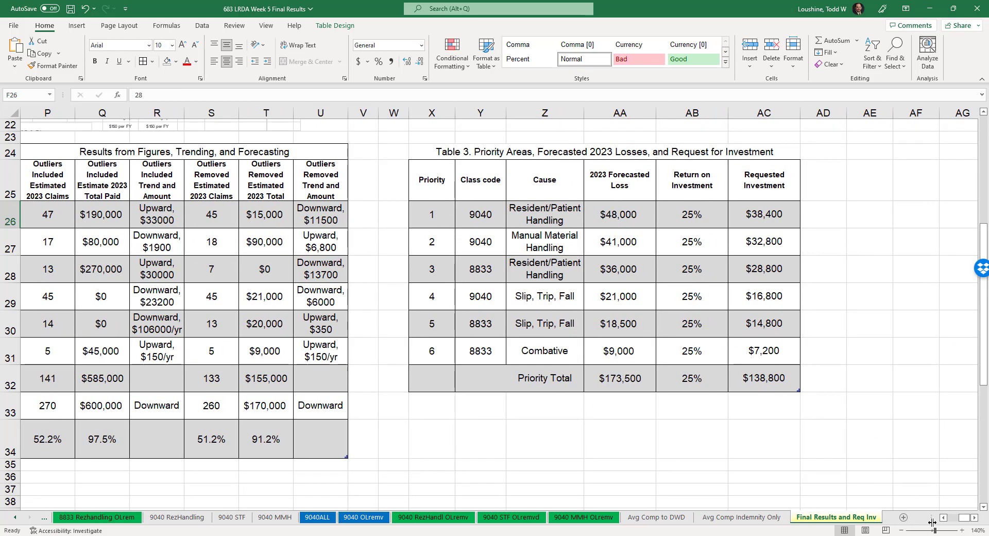
left_click_drag(944, 518, 943, 518)
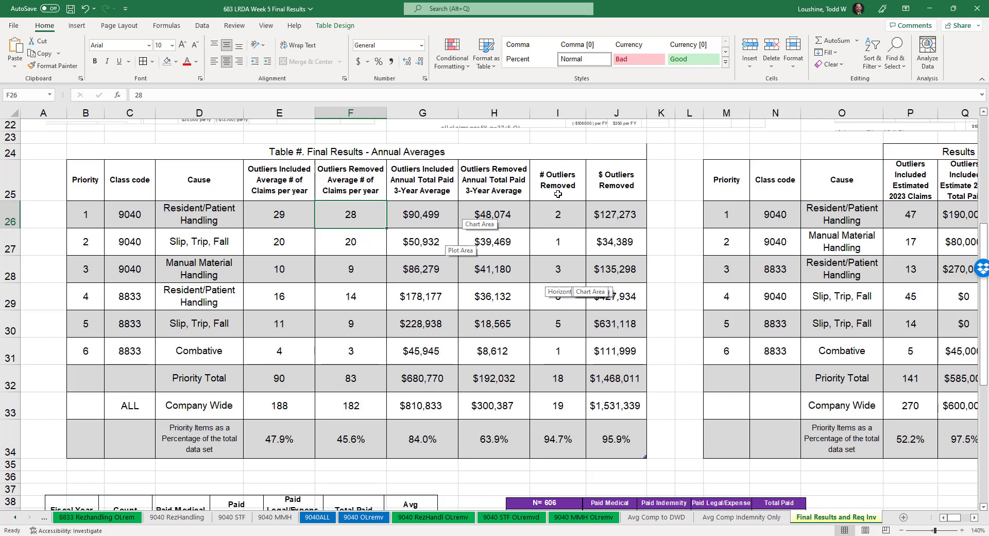
left_click(974, 518)
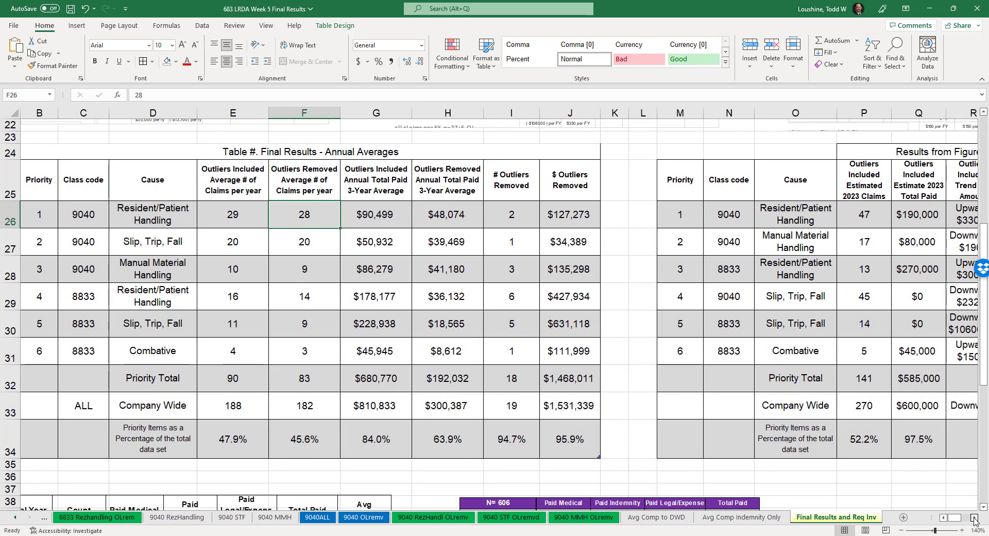
left_click(974, 518)
left_click(974, 518)
left_click(974, 518)
left_click(974, 518)
left_click(974, 518)
left_click(974, 518)
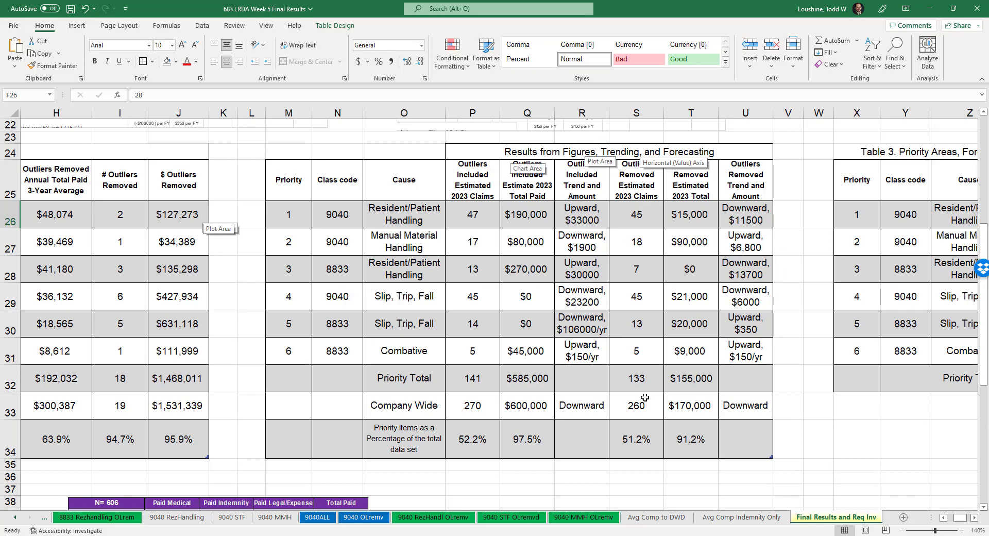
left_click(840, 448)
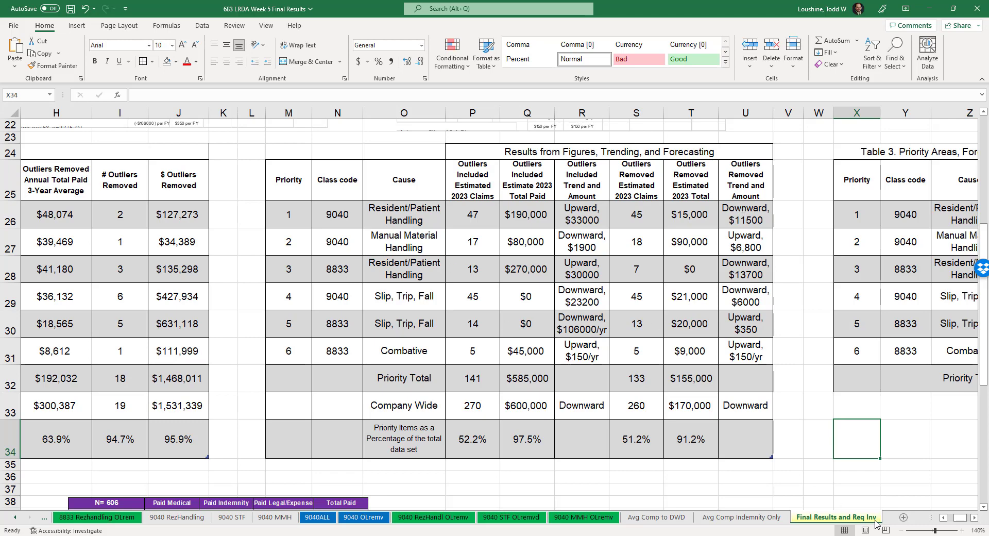
Check the priority totals for the 2023 forecasted loss and requested investment in Table 3.
scroll(977, 522, "right", 8)
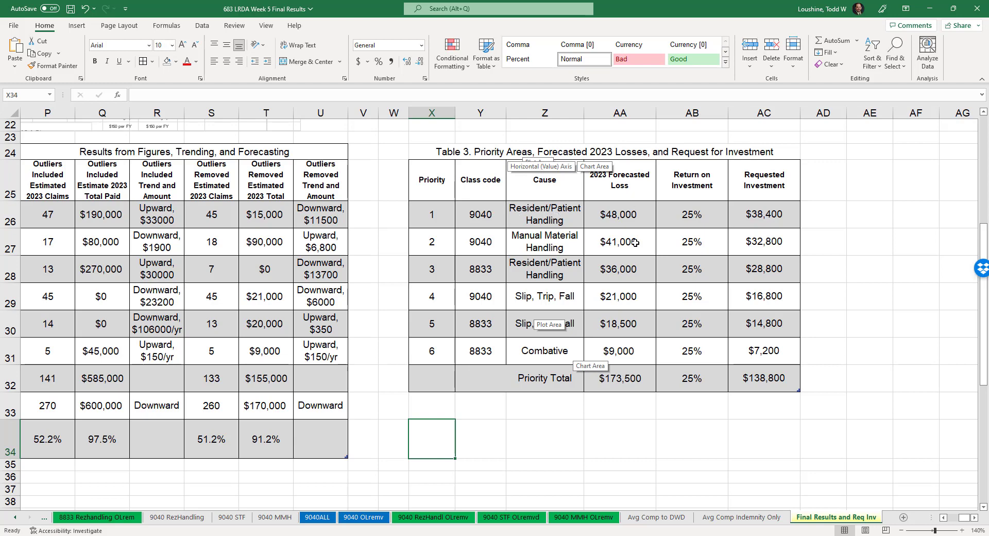
left_click(626, 383)
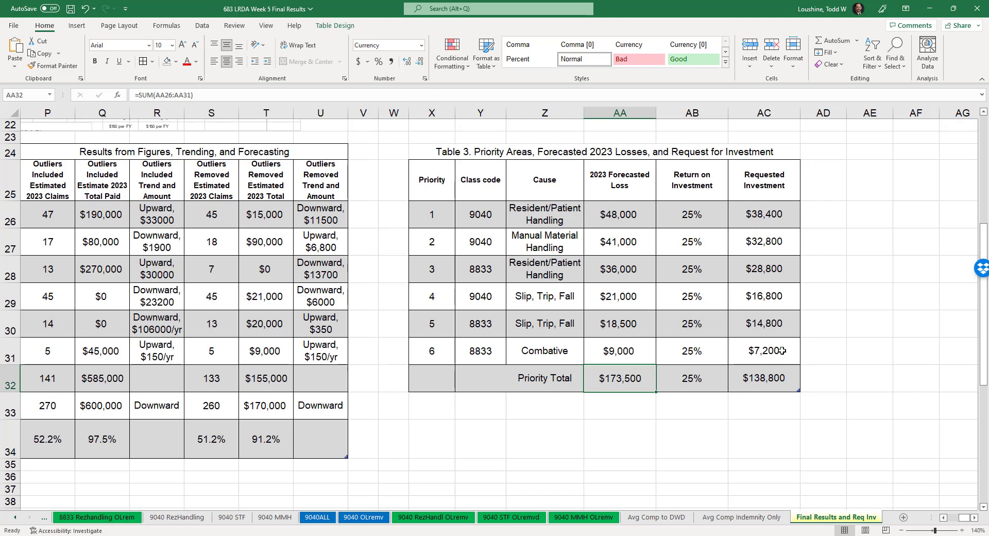
left_click(773, 383)
left_click(633, 378)
Examine the Priority Total, Company Wide, and percentage of total data set rows in the forecasting results table.
scroll(944, 523, "left", 7)
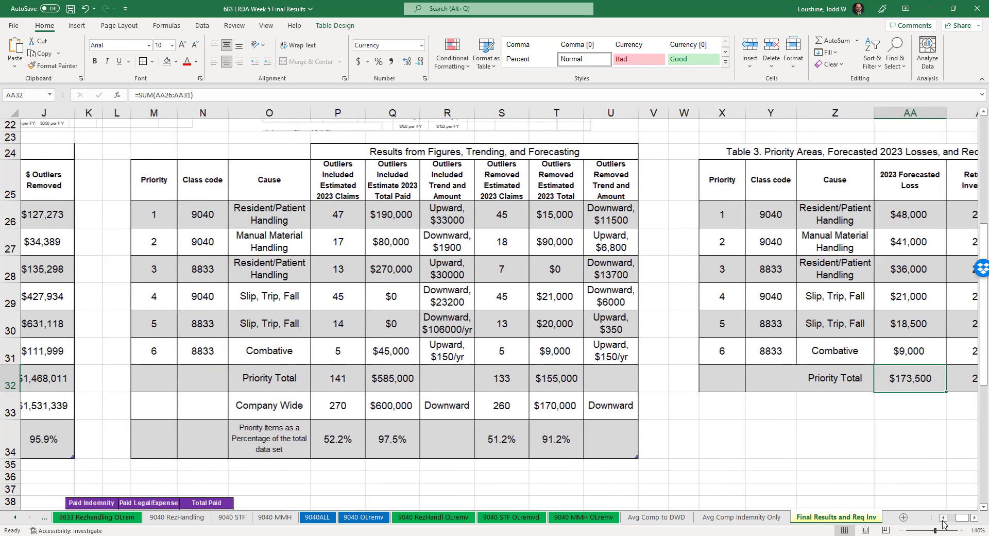
scroll(687, 386, "down", 1)
left_click(341, 307)
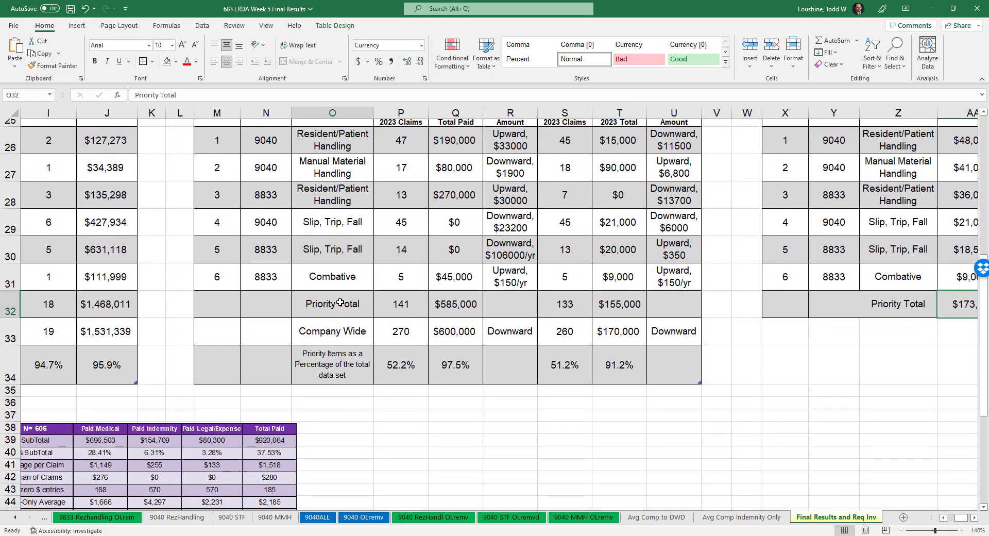
left_click(346, 332)
left_click(355, 362)
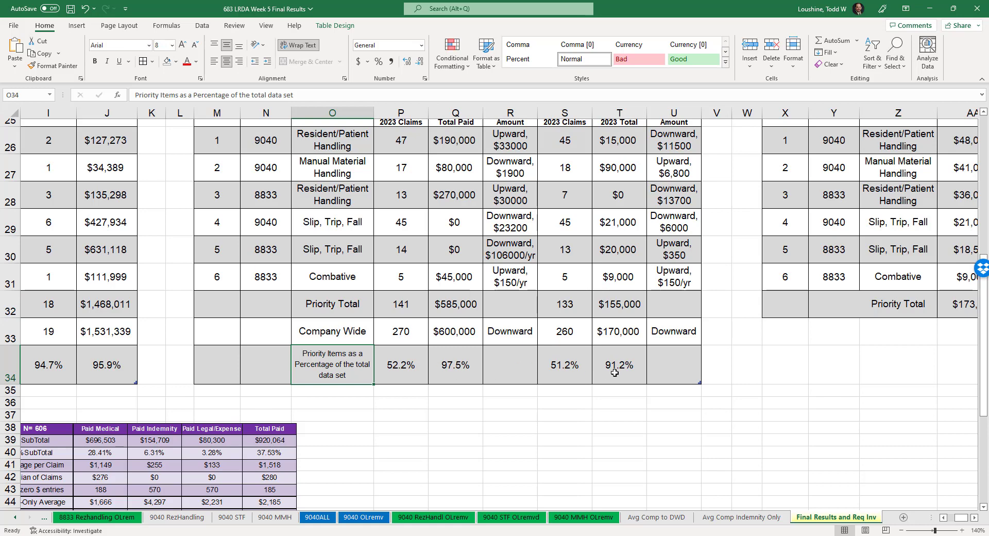
Examine the priority items' percentages of the total data set in the Final Results - Annual Averages table.
left_click(944, 517)
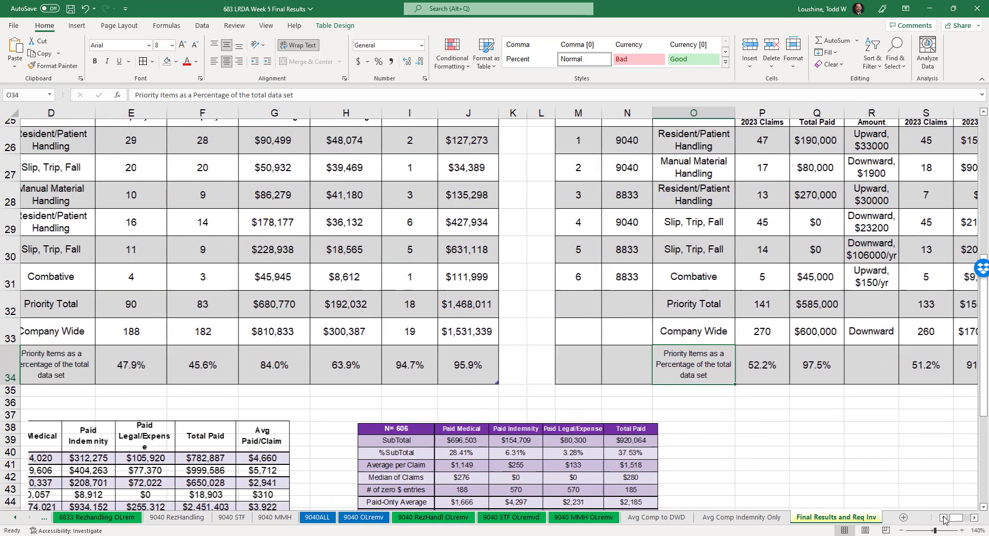
left_click(944, 518)
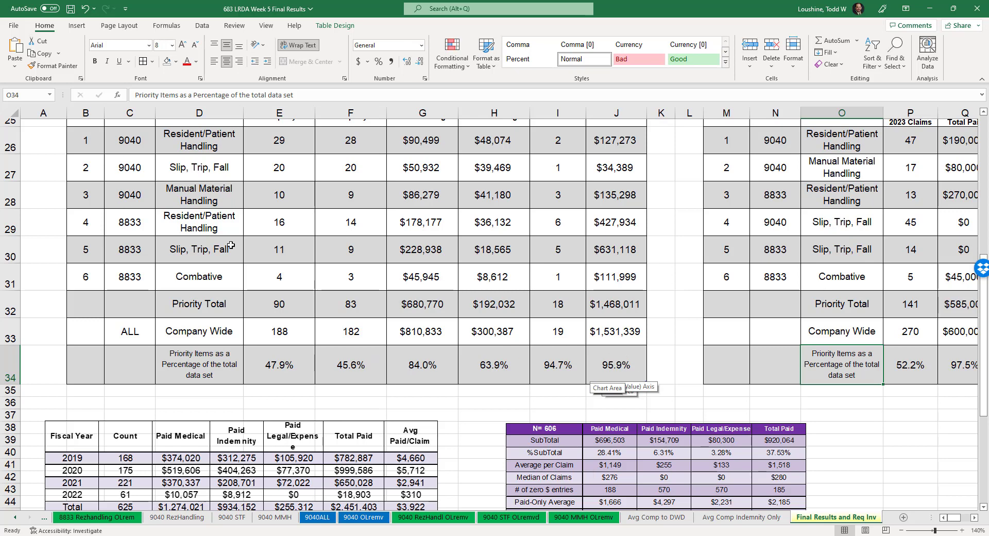
left_click(678, 366)
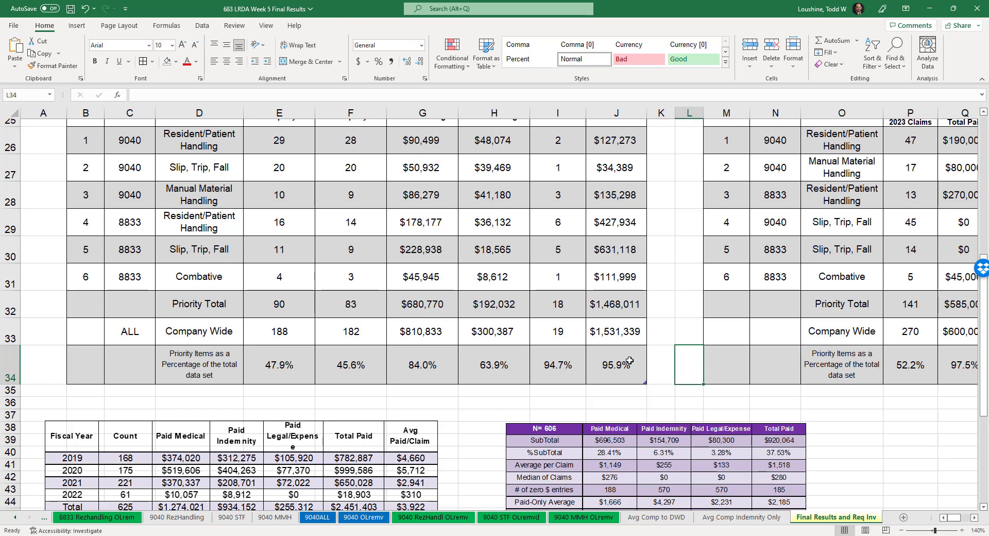
Review the annual averages table's percentage-of-total row against the class codes, causes, claim counts and paid amounts of the six priorities.
left_click_drag(624, 362, 306, 355)
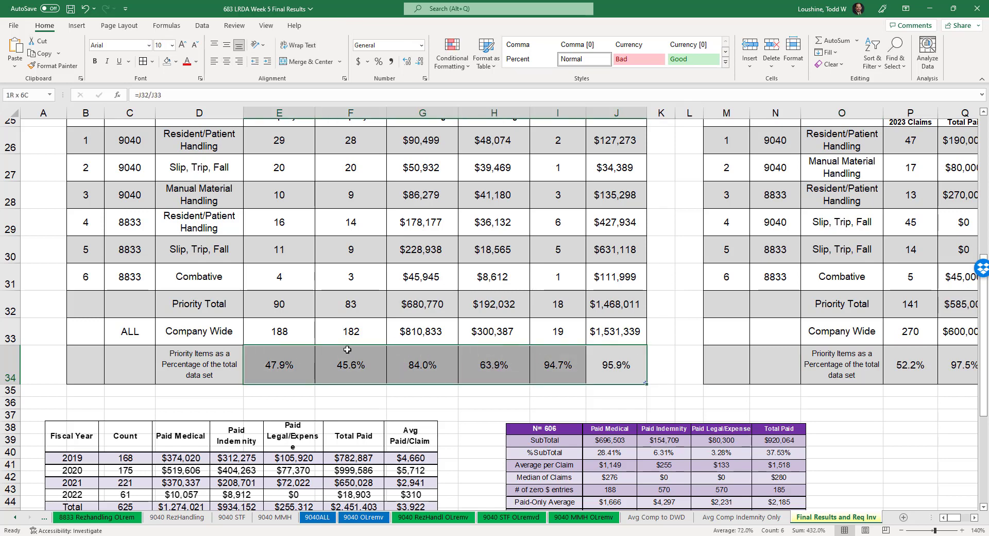
left_click(675, 366)
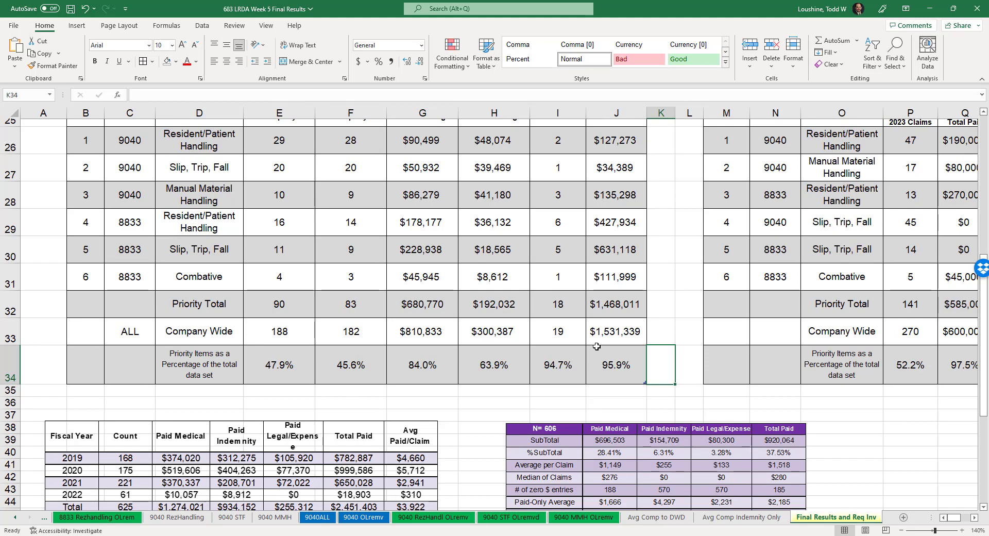
left_click_drag(135, 141, 201, 283)
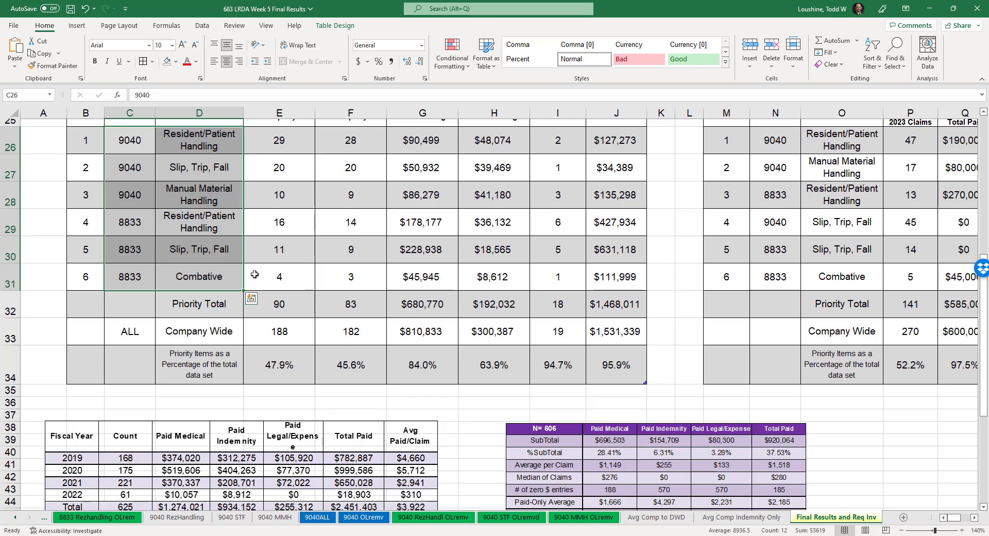
left_click(292, 142)
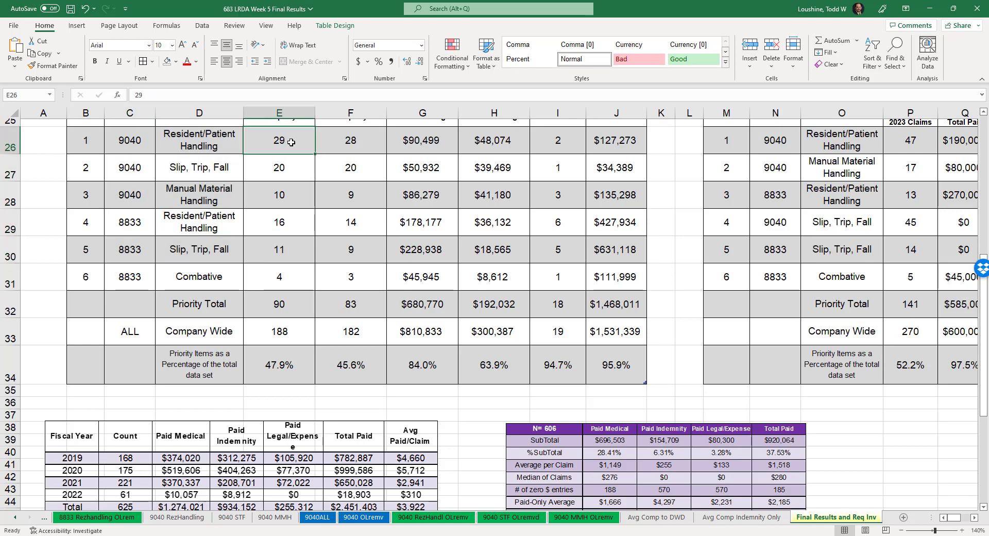
left_click(424, 141)
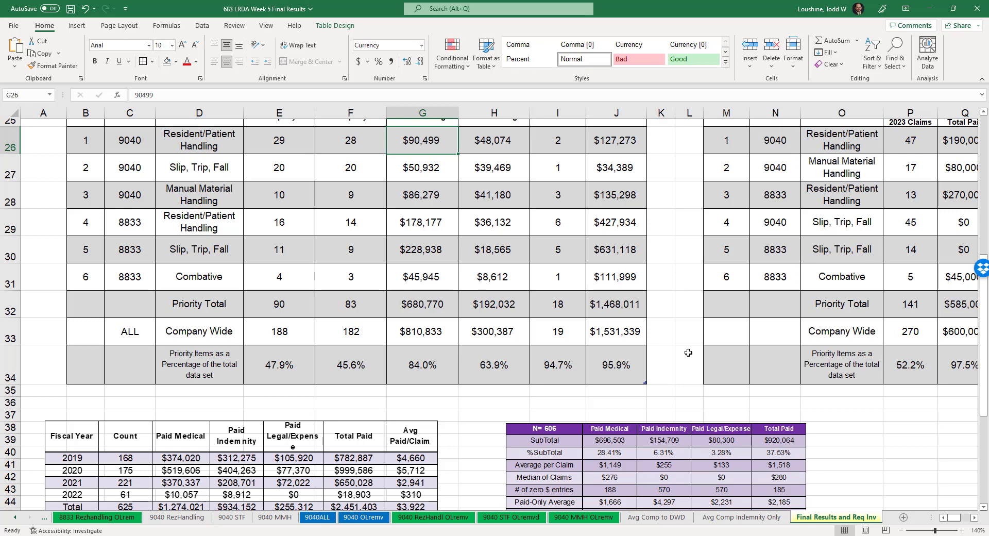
left_click_drag(625, 372, 273, 367)
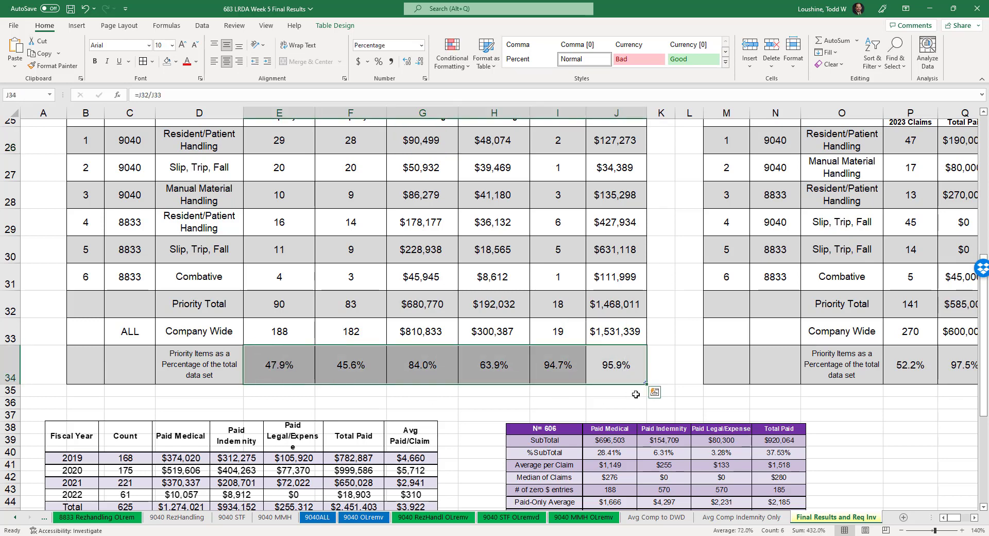
left_click(694, 365)
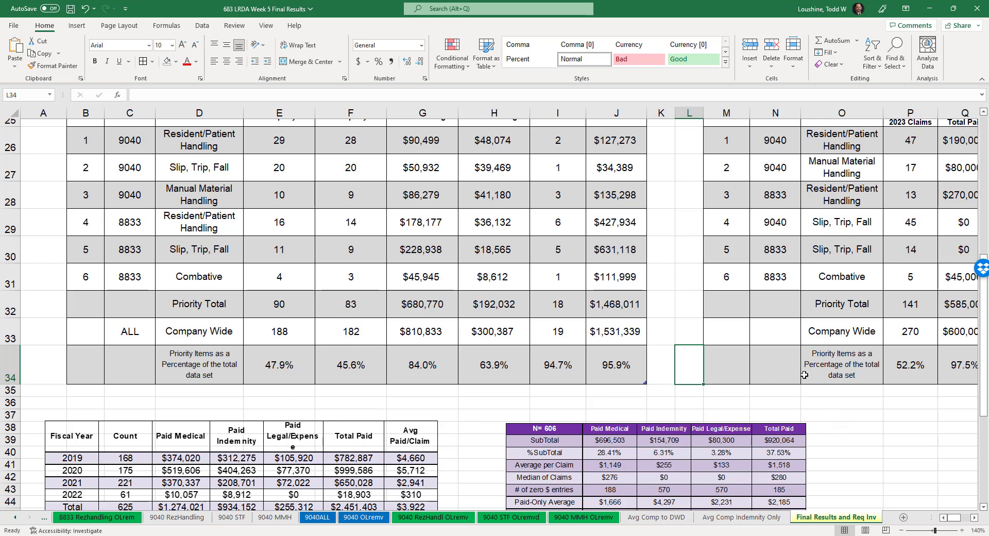
Examine Table 3's forecasted losses, return on investment and requested investments, including the formula behind the Priority Total's requested investment.
scroll(805, 374, "up", 1)
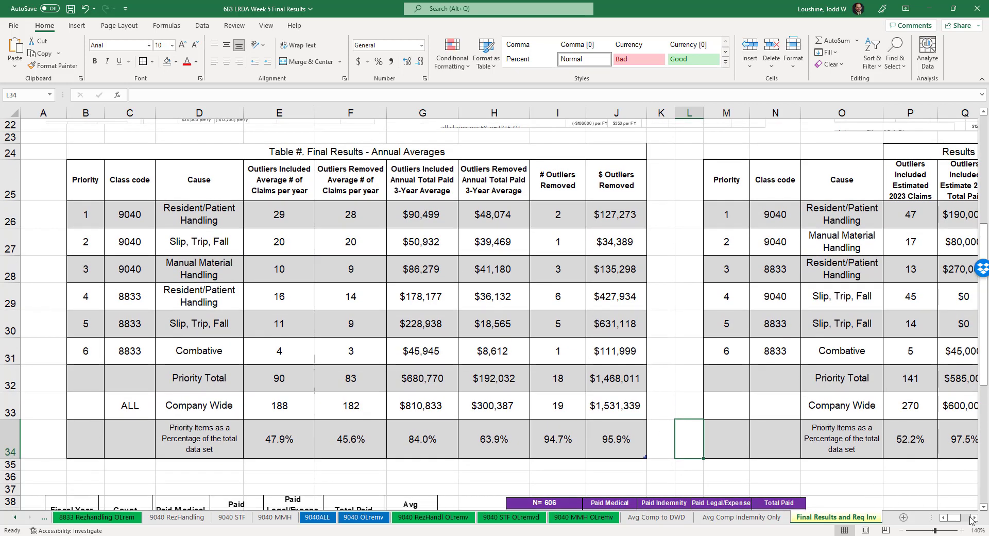
left_click(974, 518)
left_click(974, 517)
left_click(974, 517)
left_click(974, 517)
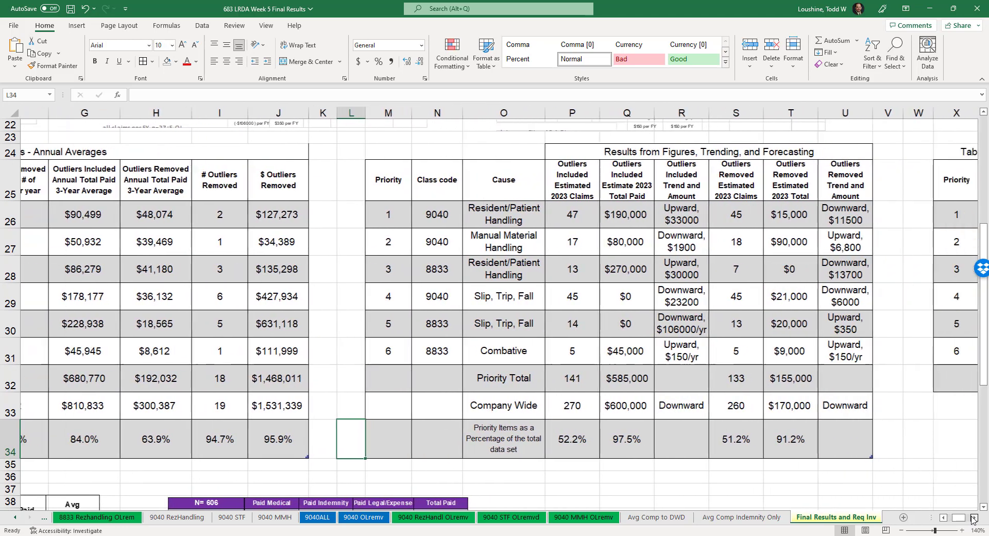
left_click(974, 518)
left_click(974, 517)
left_click(974, 518)
left_click(974, 518)
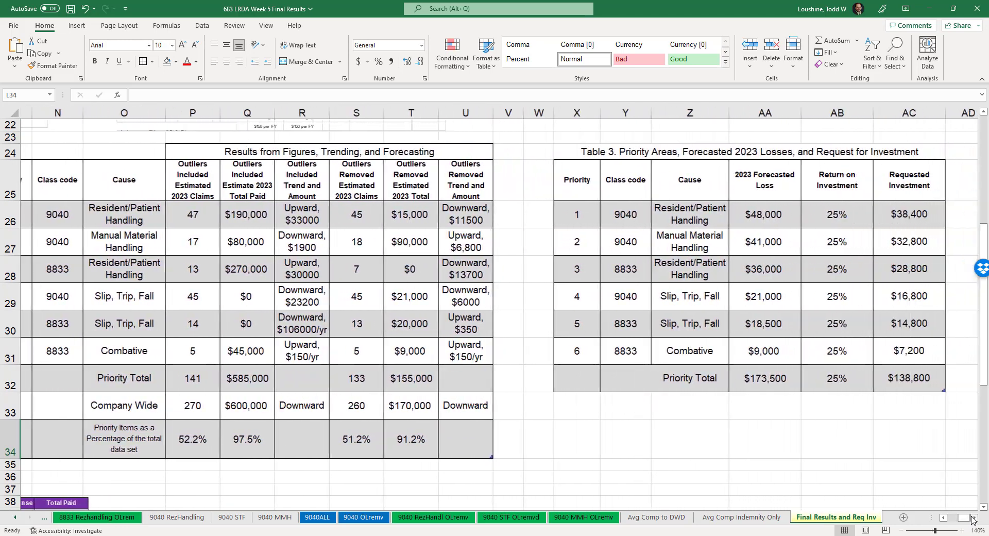
left_click(974, 518)
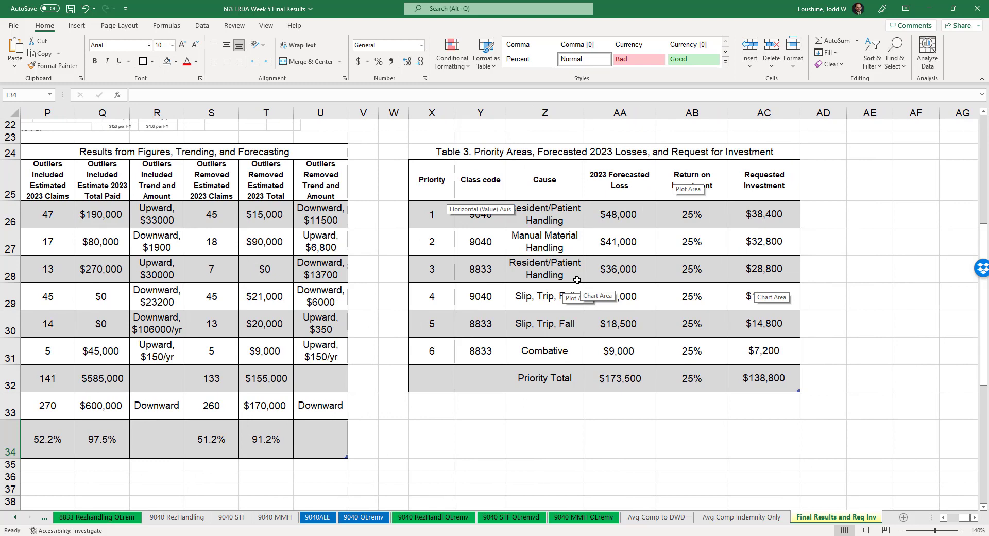
left_click(876, 358)
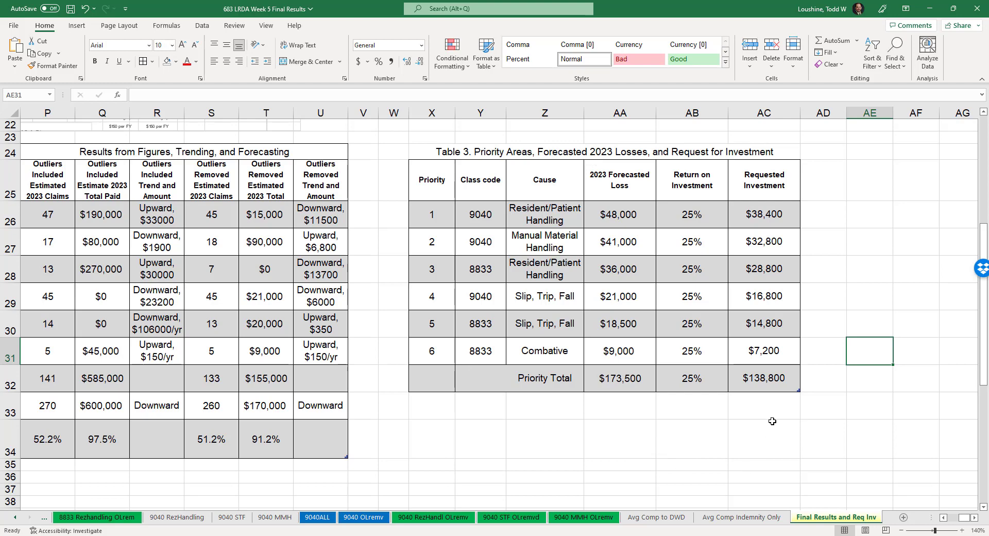
left_click(837, 413)
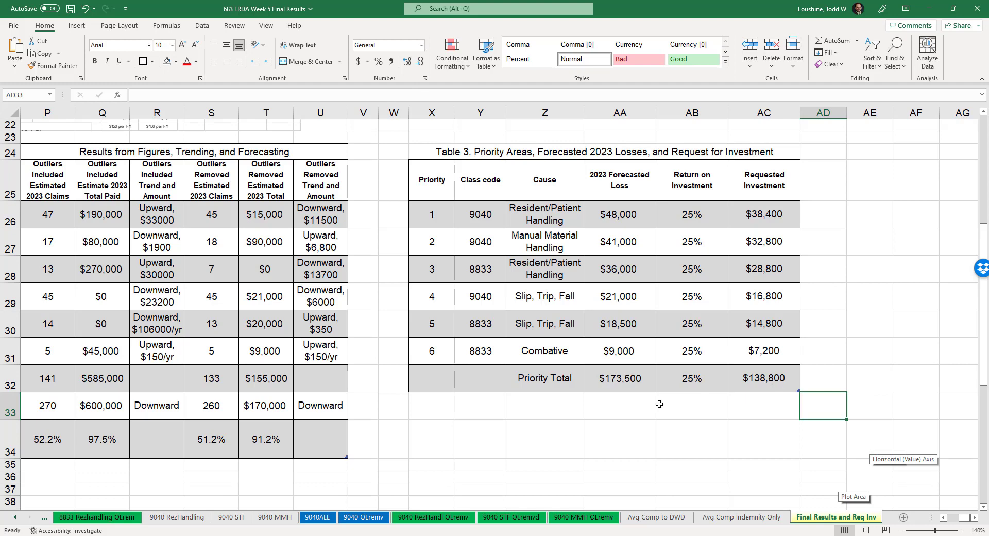
left_click(769, 379)
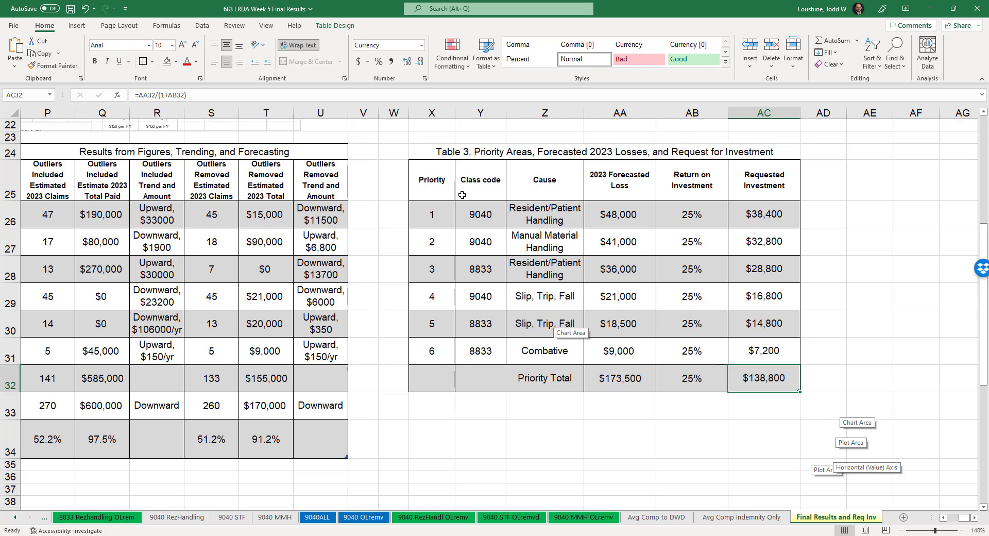
left_click(880, 318)
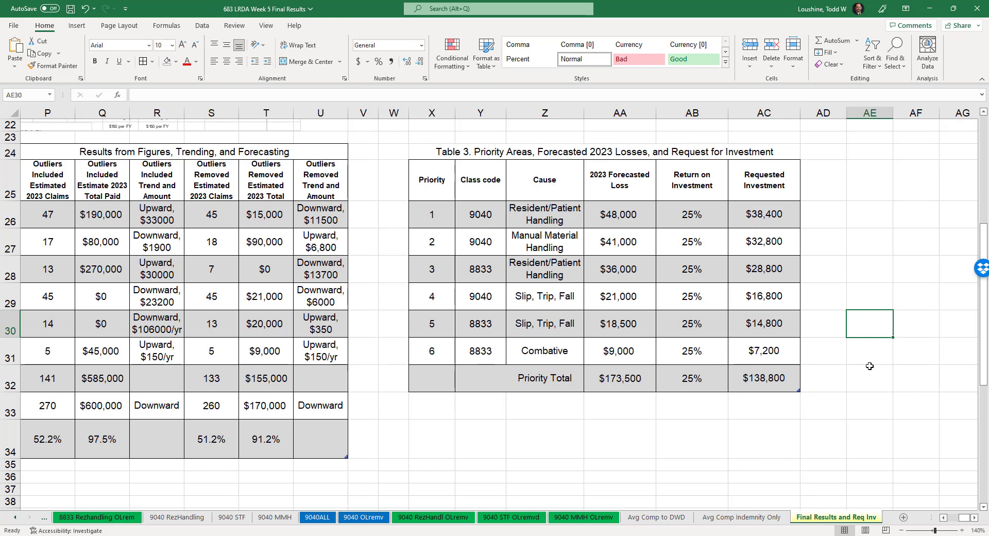